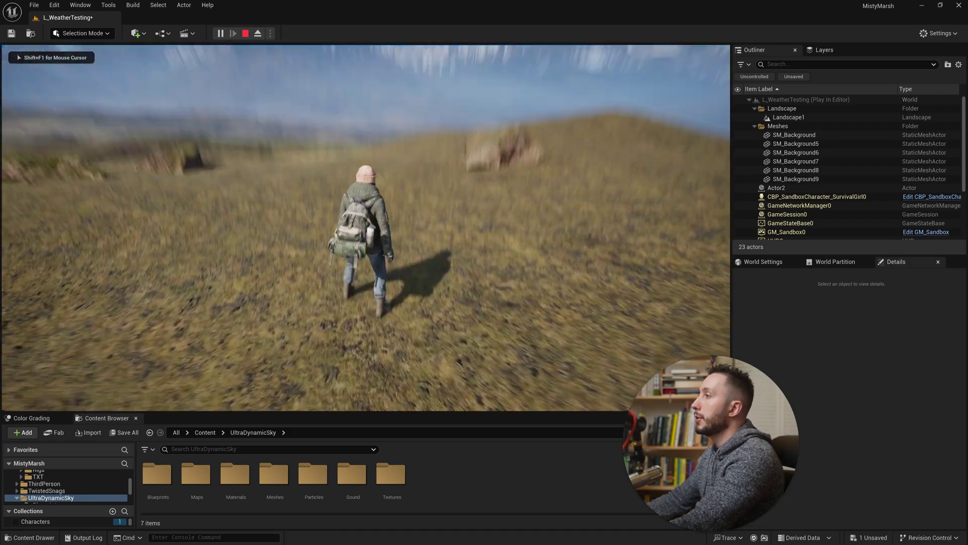
# Walk the character across the landscape in the running play session and end the play test.
pyautogui.press('w')
pyautogui.press('w')
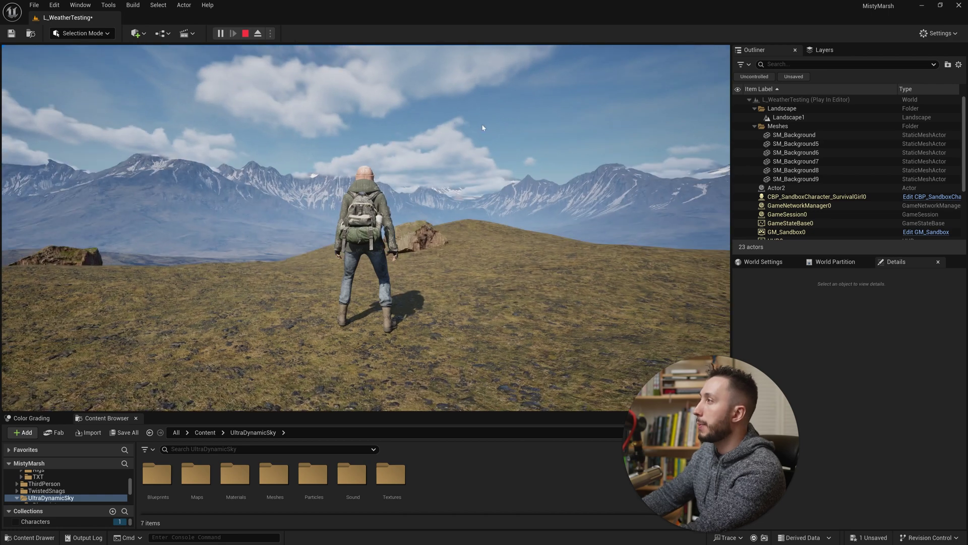
pyautogui.press('Escape')
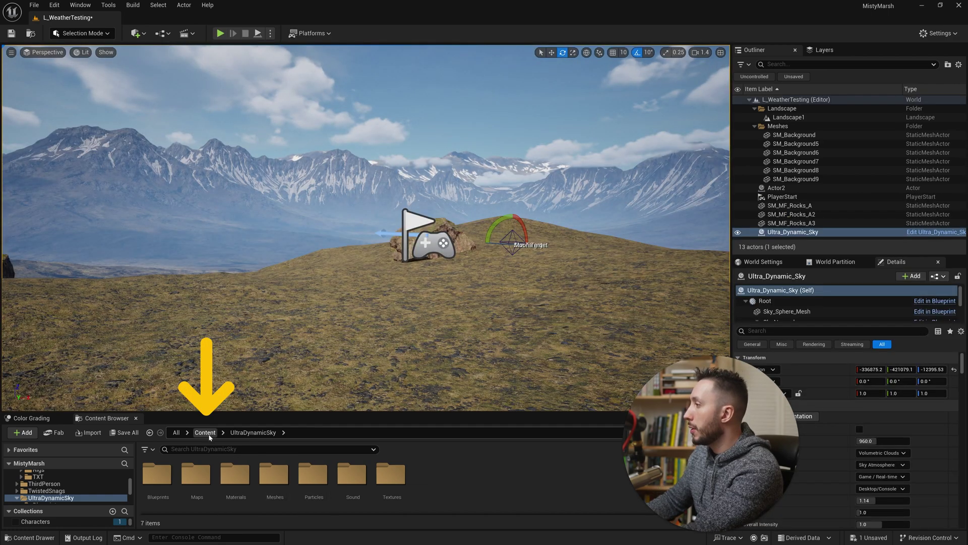
# Browse to the Blueprints folder inside UltraDynamicSky and adjust the height of the asset area to show its contents.
pyautogui.click(205, 433)
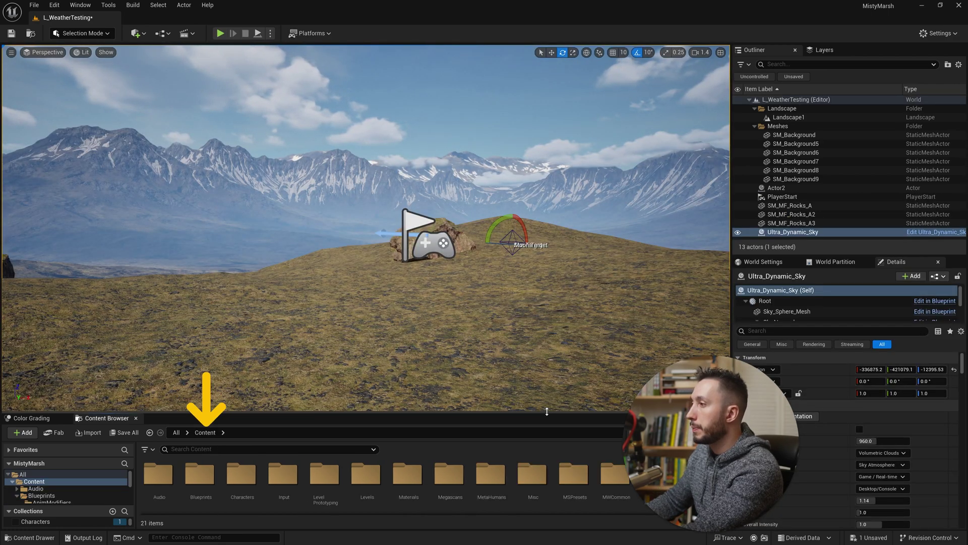
pyautogui.moveTo(549, 412); pyautogui.dragTo(540, 355)
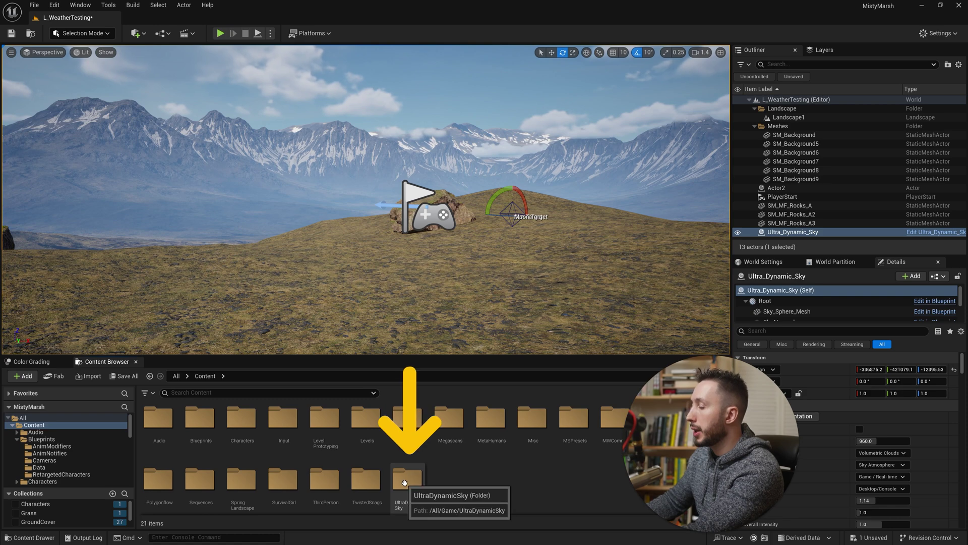
pyautogui.doubleClick(405, 480)
pyautogui.doubleClick(157, 419)
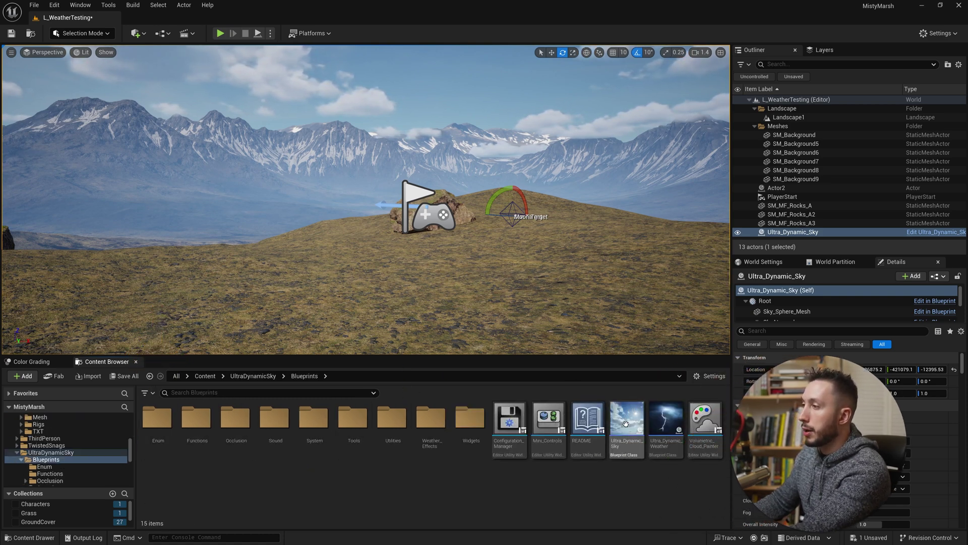
pyautogui.moveTo(625, 424); pyautogui.dragTo(593, 474)
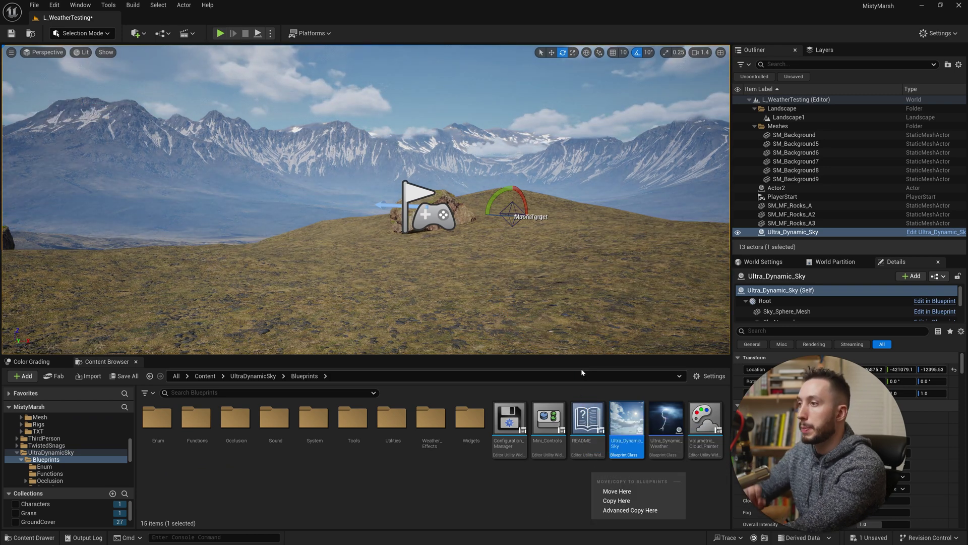
pyautogui.moveTo(581, 356); pyautogui.dragTo(581, 388)
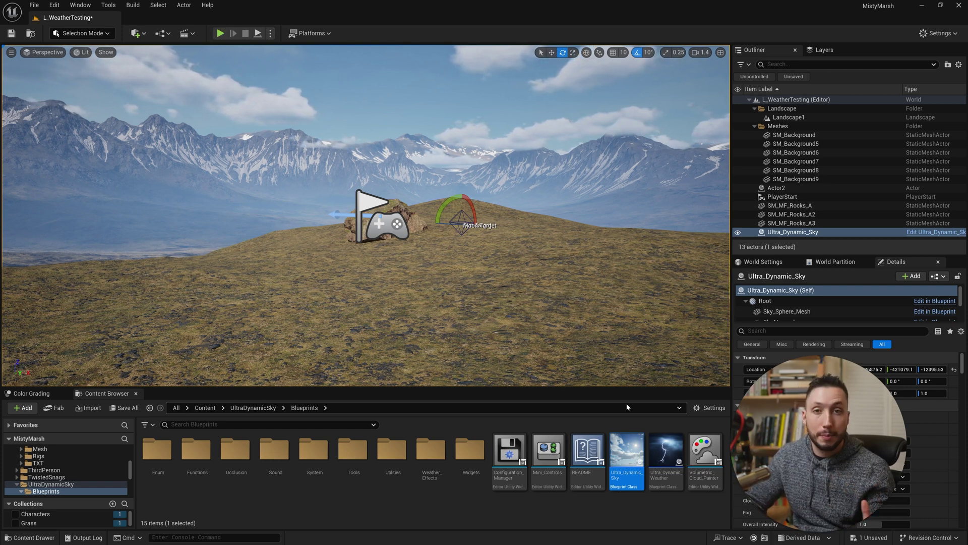
# Place the Ultra_Dynamic_Weather blueprint in the level above the hillside.
pyautogui.click(666, 450)
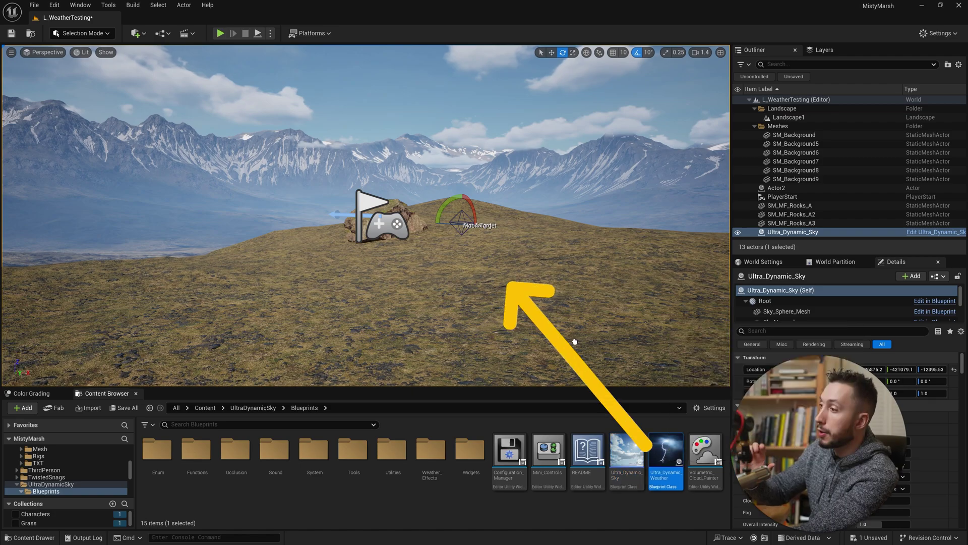
pyautogui.moveTo(666, 451); pyautogui.dragTo(560, 228)
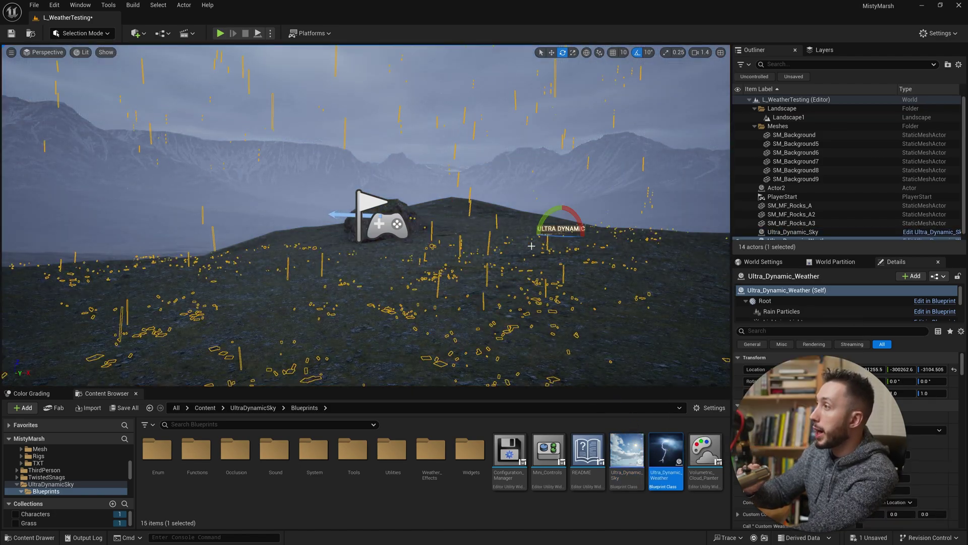
pyautogui.click(571, 167)
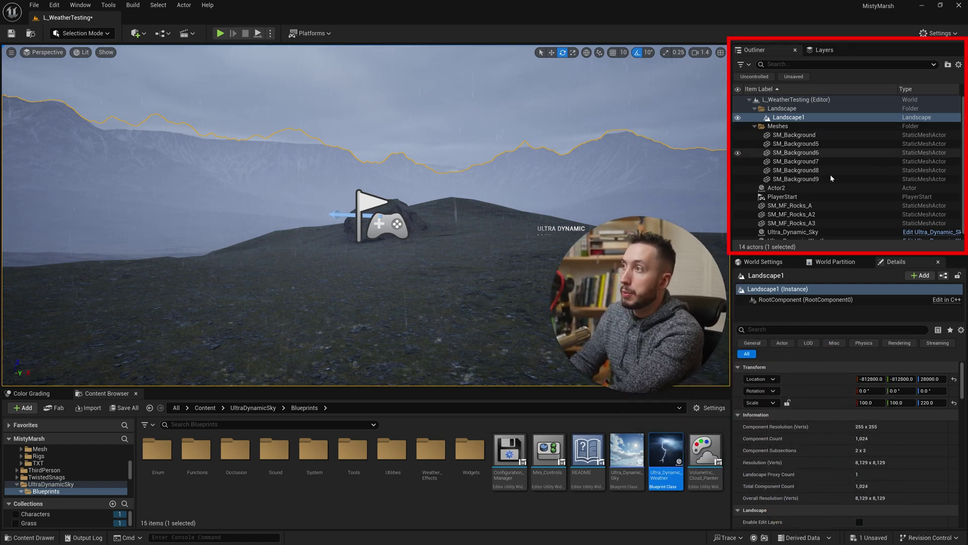
# Select the Ultra_Dynamic_Weather actor and look through its weather and particle properties.
pyautogui.scroll(-1, 832, 173)
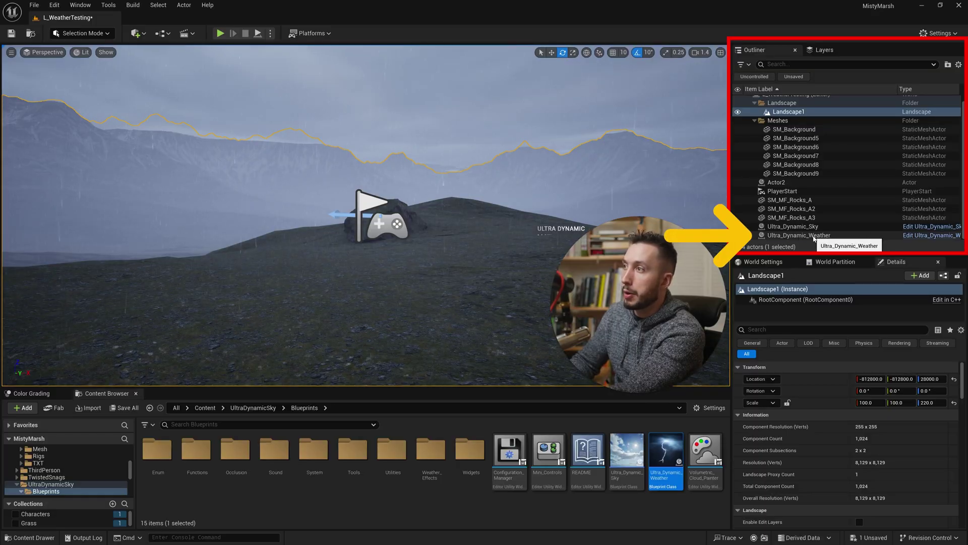
pyautogui.click(814, 236)
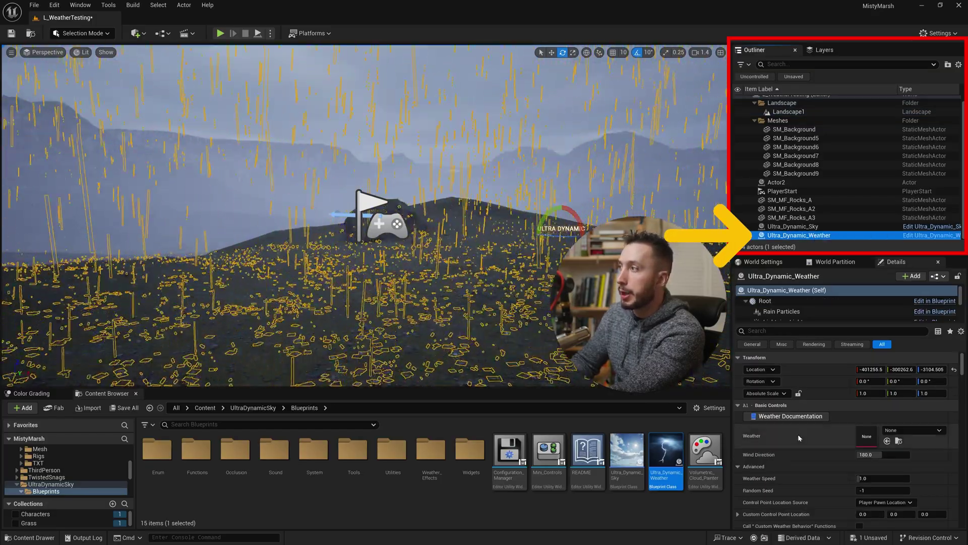
pyautogui.scroll(-5, 802, 439)
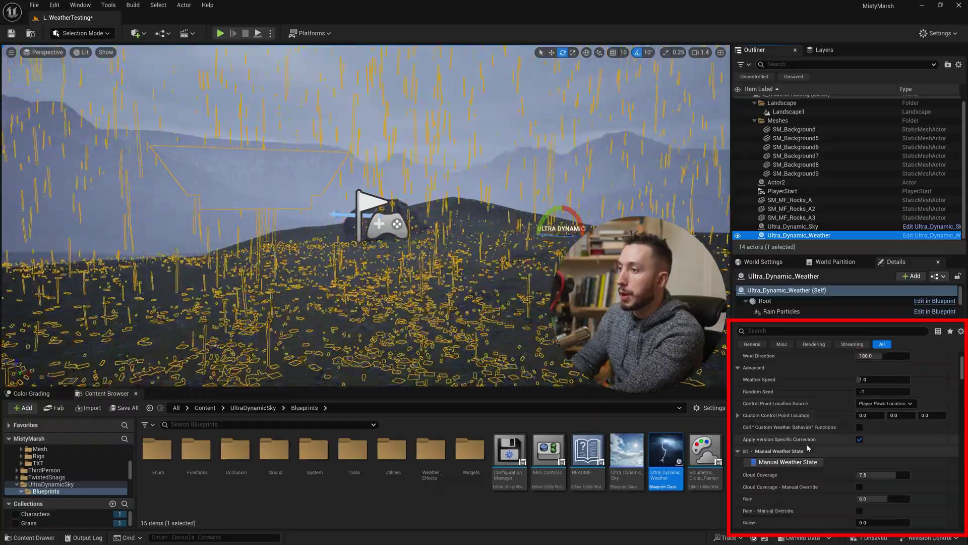
pyautogui.scroll(-11, 807, 447)
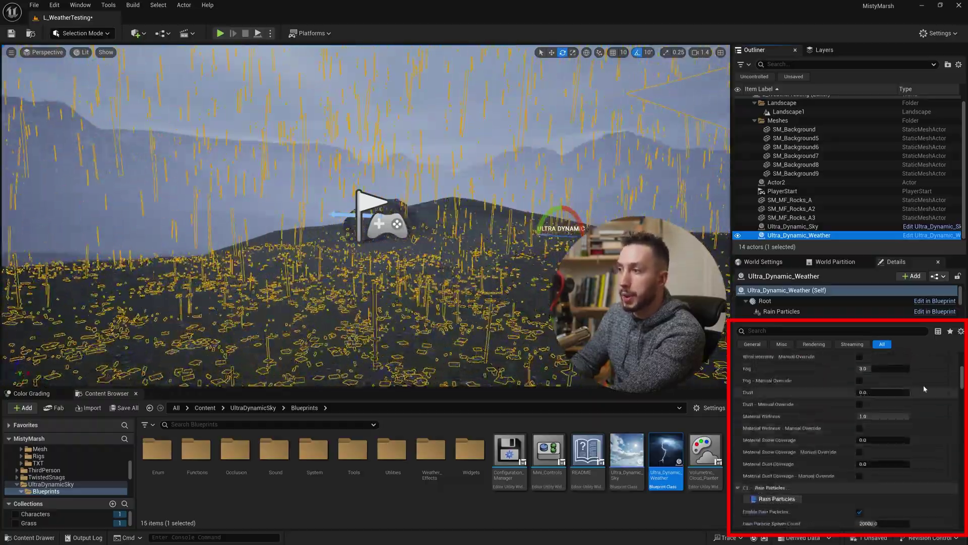
pyautogui.moveTo(961, 378)
pyautogui.mouseDown()
pyautogui.moveTo(954, 411)
pyautogui.moveTo(947, 375)
pyautogui.mouseUp()
pyautogui.scroll(5, 871, 453)
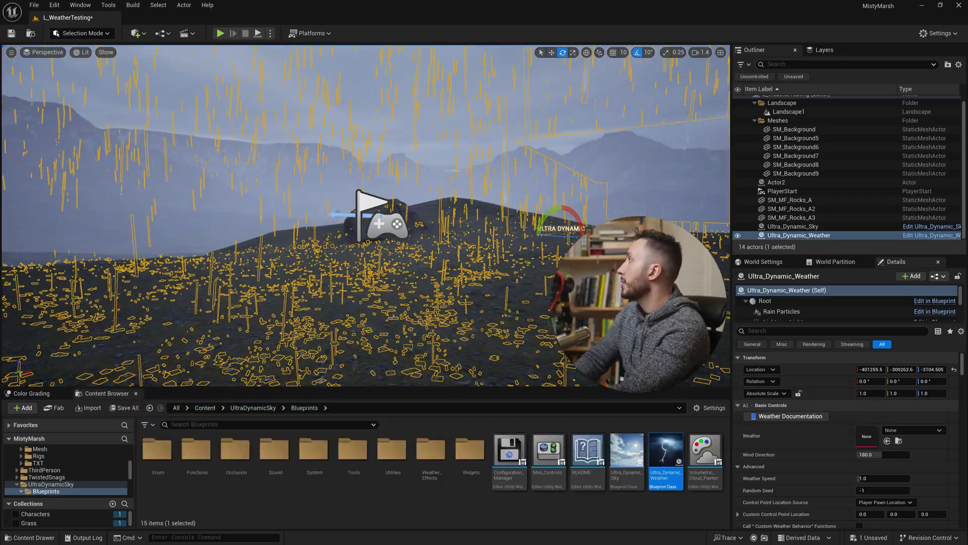
# Open the Ultra Dynamic Weather documentation, read the Rain Particles entry and close the readme.
pyautogui.moveTo(227, 151); pyautogui.dragTo(444, 157)
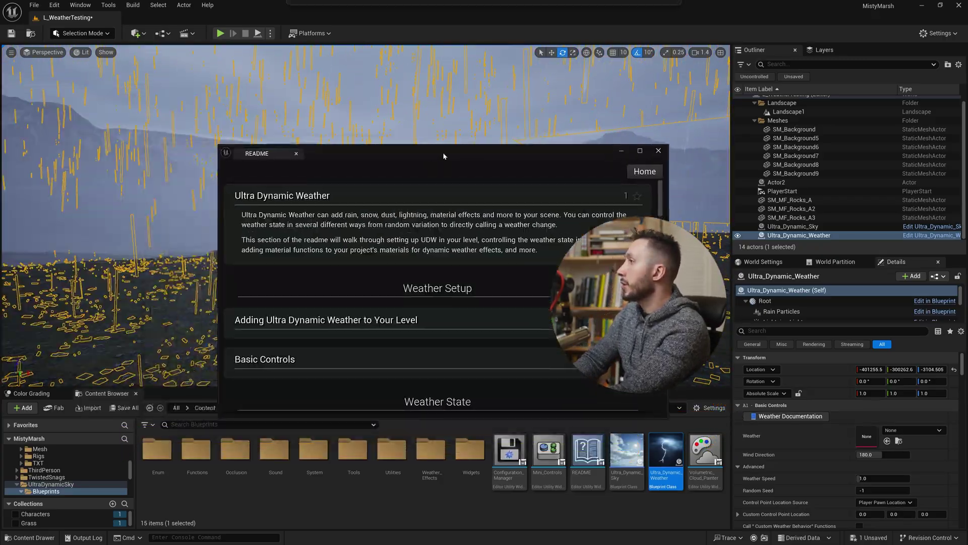
pyautogui.doubleClick(443, 156)
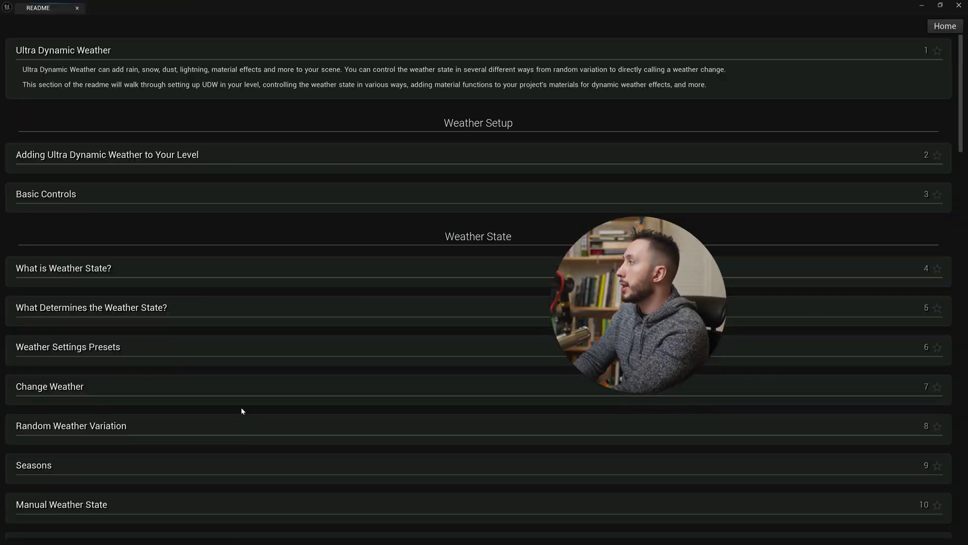
pyautogui.scroll(-10, 242, 411)
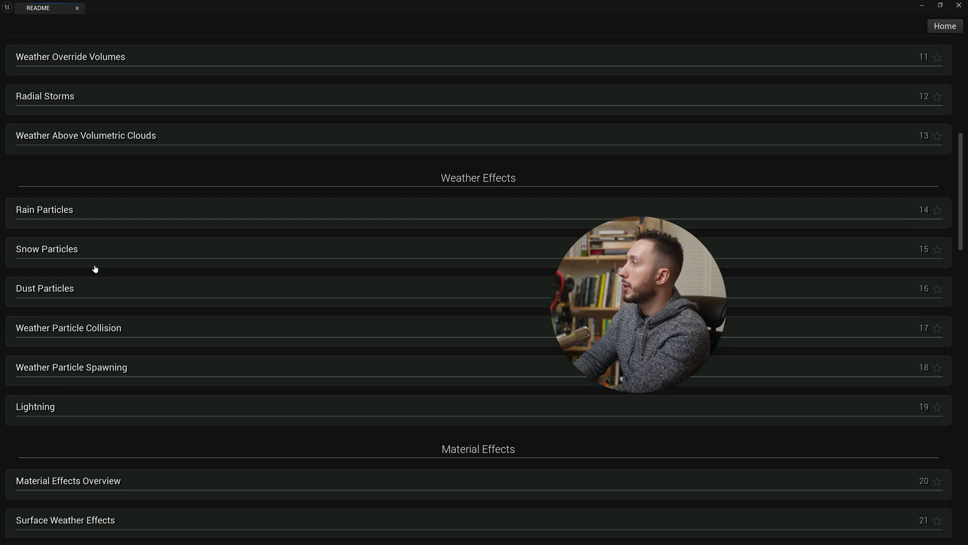
pyautogui.click(90, 216)
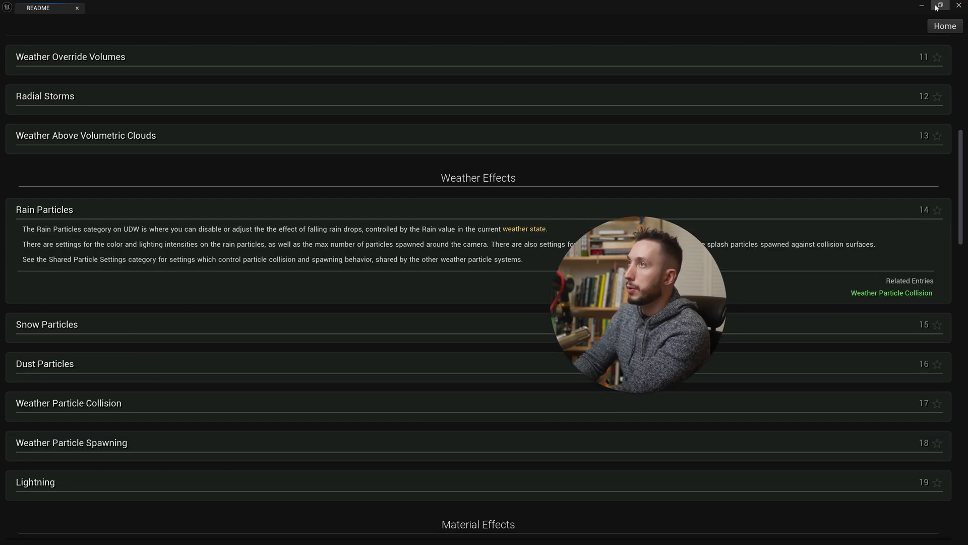
pyautogui.click(958, 6)
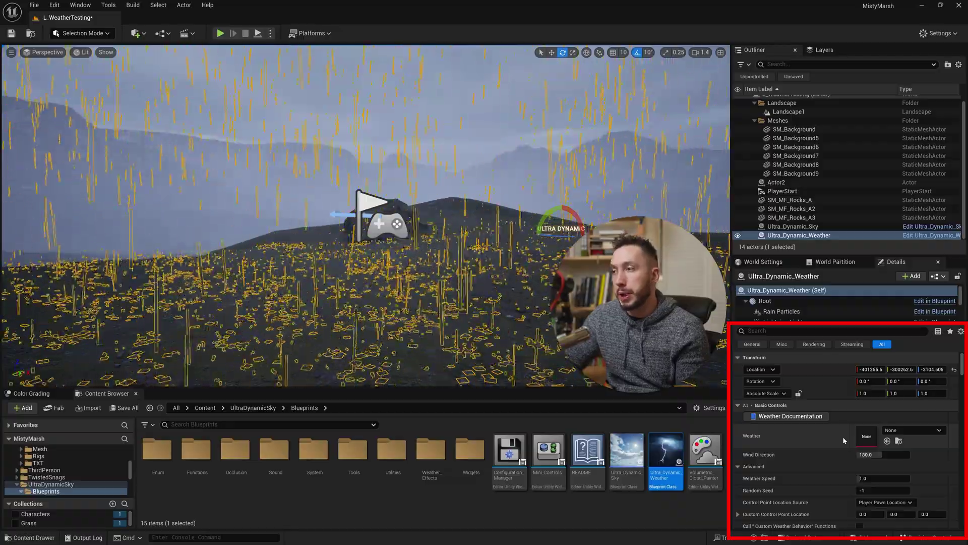
# Review the Manual Weather State settings of the Ultra_Dynamic_Weather actor.
pyautogui.scroll(-3, 837, 454)
pyautogui.scroll(-5, 832, 480)
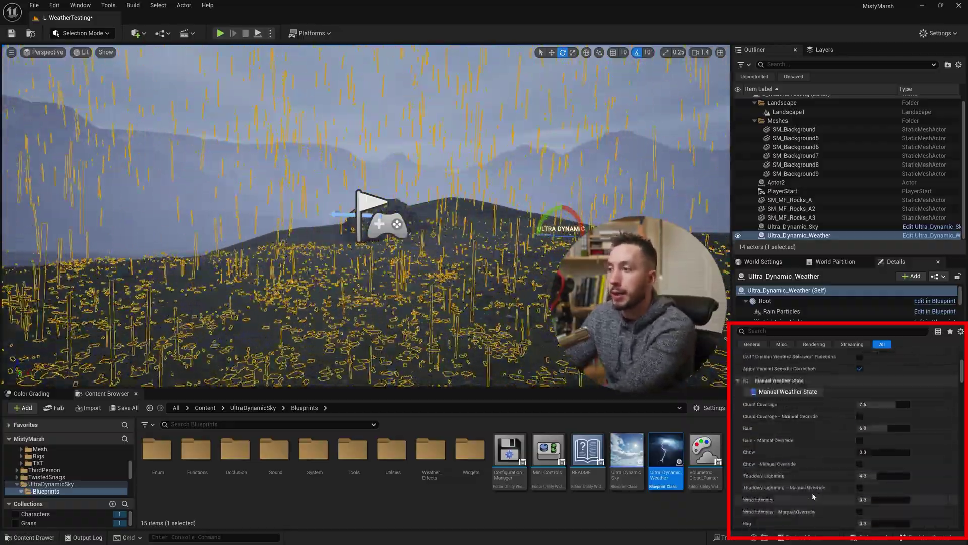
pyautogui.scroll(-1, 857, 444)
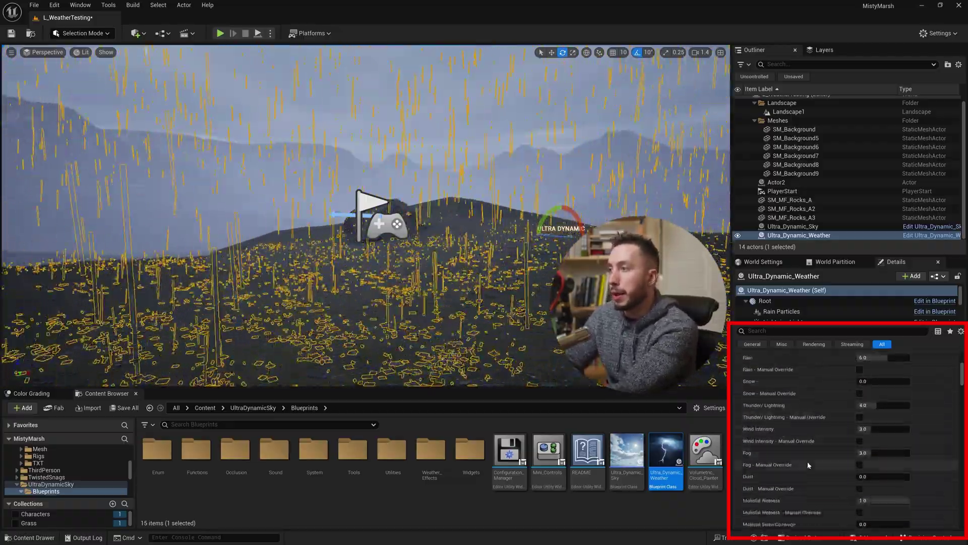
pyautogui.scroll(9, 832, 459)
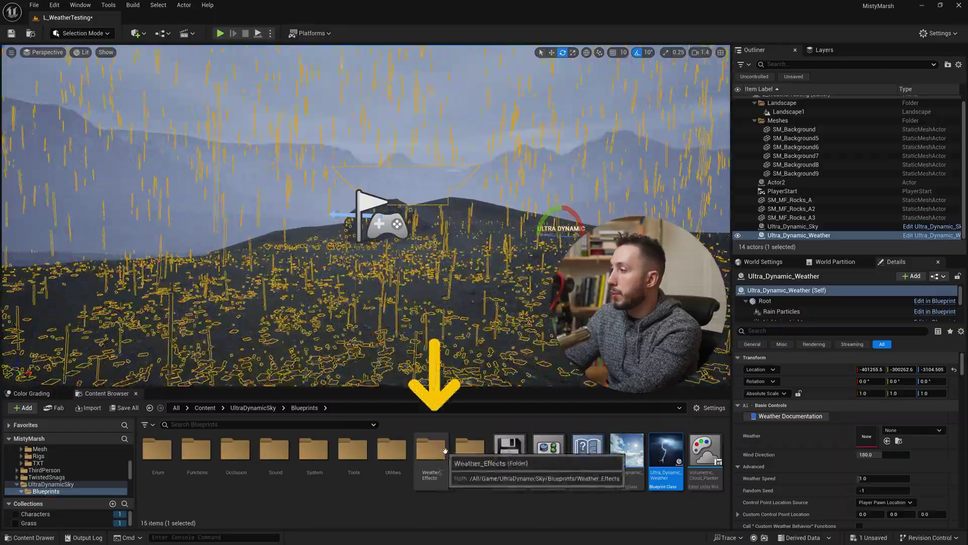
# Open the Weather_Presets folder inside Weather_Effects and assign the Rain preset to the weather actor's Weather property.
pyautogui.doubleClick(431, 450)
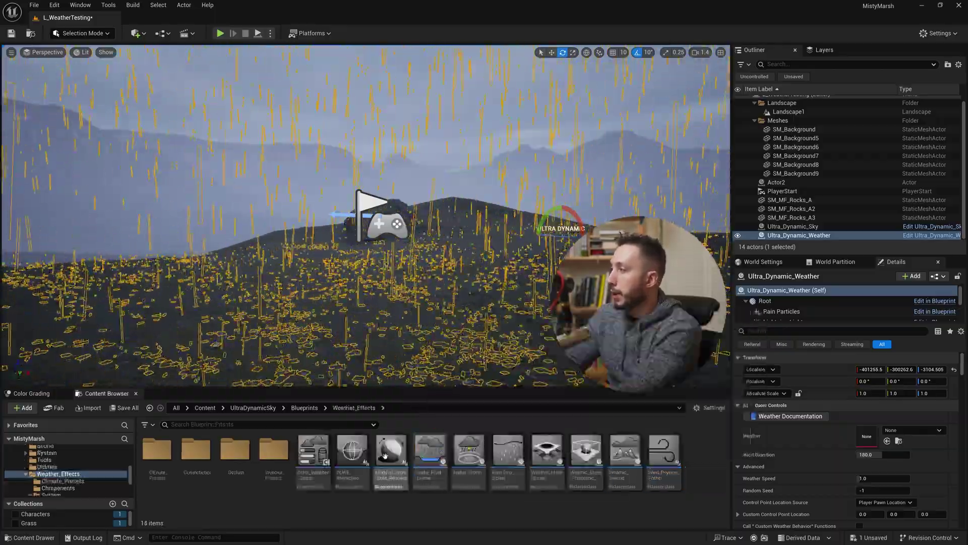
pyautogui.doubleClick(284, 448)
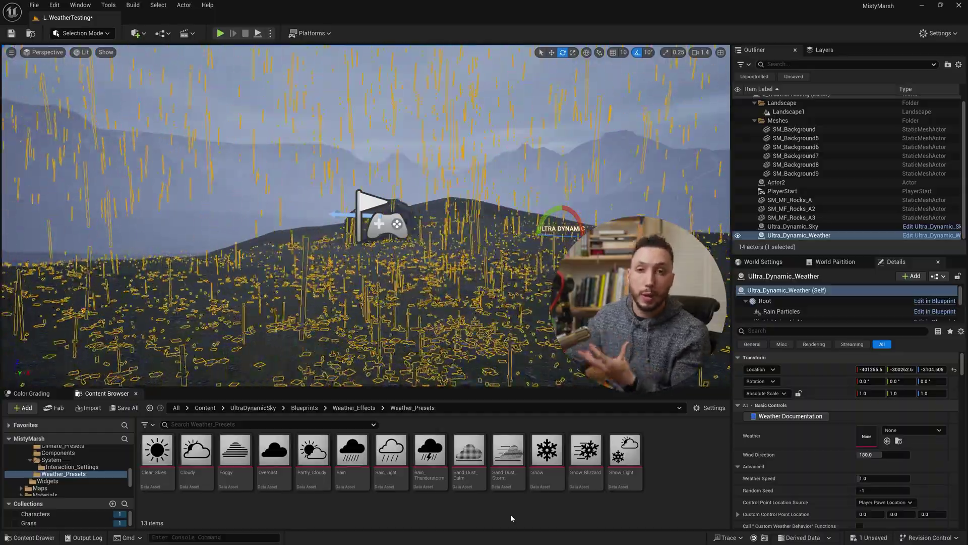
pyautogui.click(352, 454)
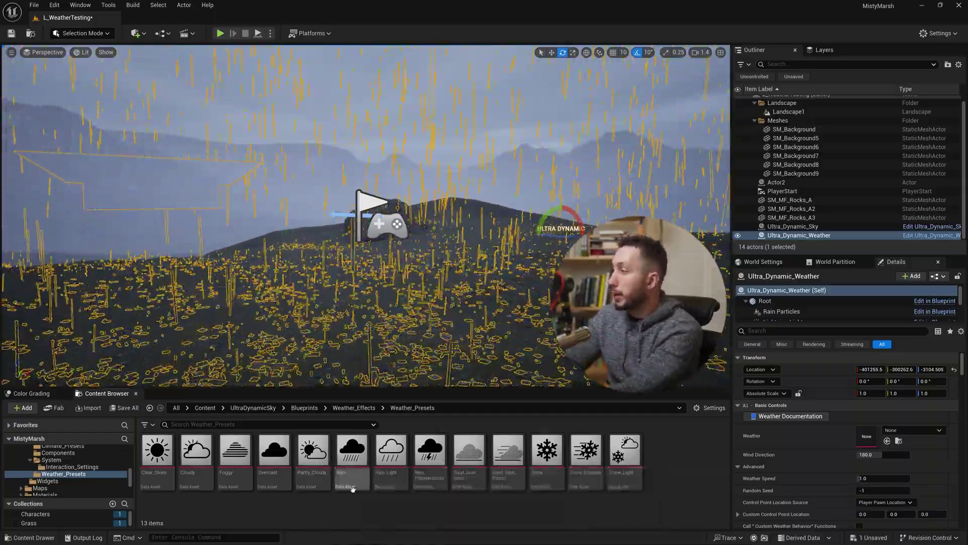
pyautogui.moveTo(343, 460); pyautogui.dragTo(871, 437)
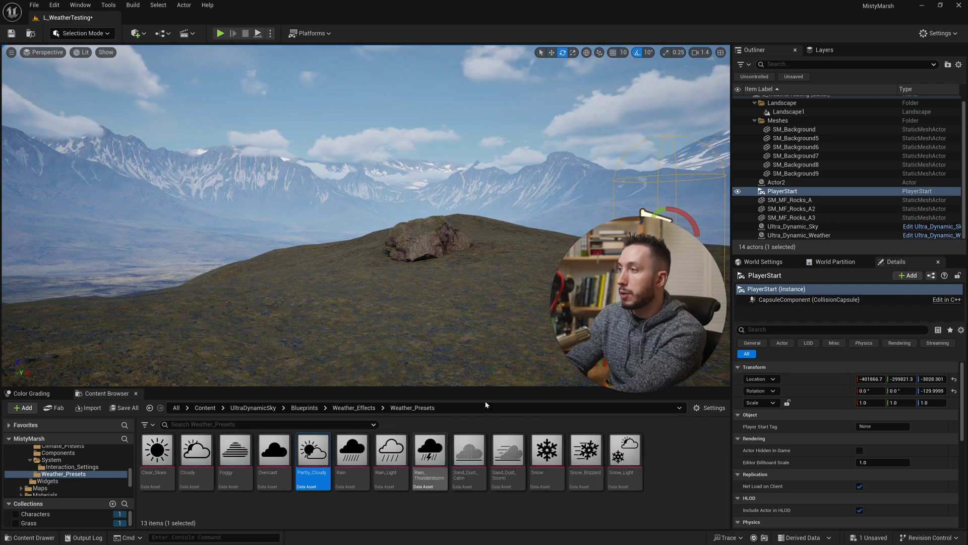
# Apply the Rain_Light, Sand_Dust_Calm and Snow presets in turn as the Ultra_Dynamic_Weather actor's weather.
pyautogui.click(809, 235)
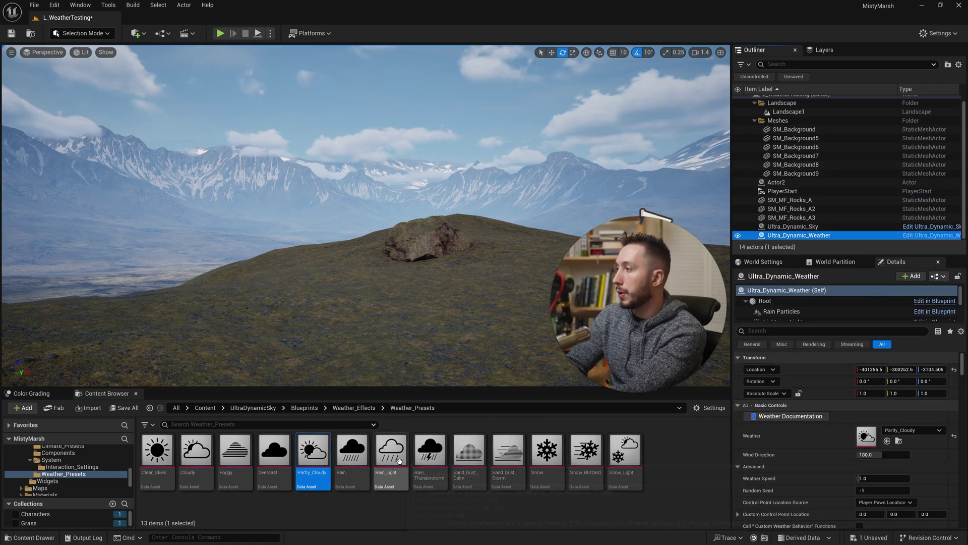
pyautogui.moveTo(399, 460); pyautogui.dragTo(866, 438)
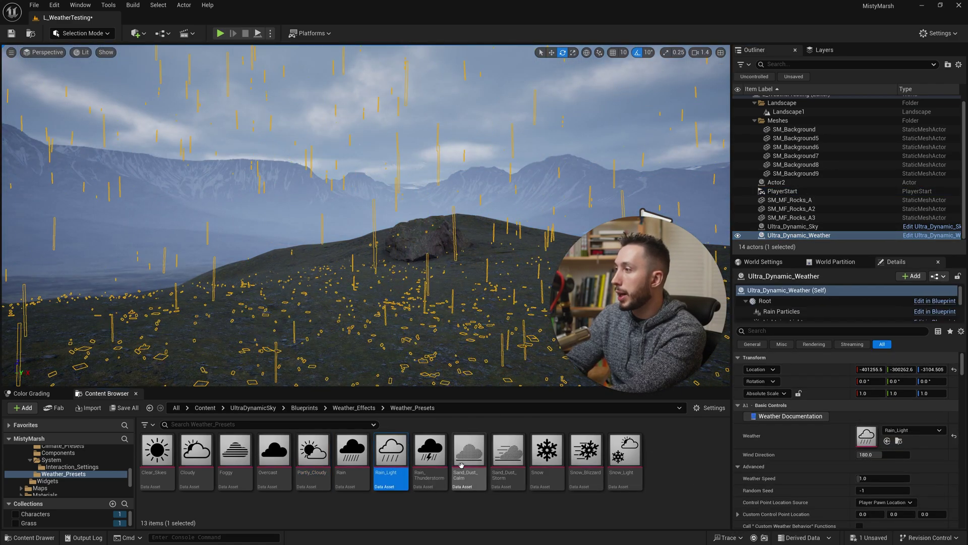
pyautogui.moveTo(461, 464); pyautogui.dragTo(866, 437)
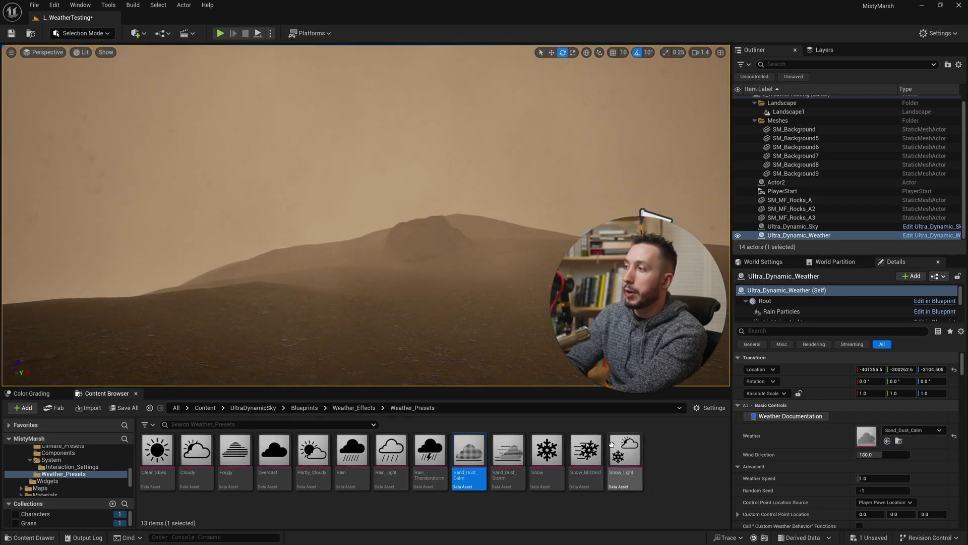
pyautogui.moveTo(546, 451); pyautogui.dragTo(866, 438)
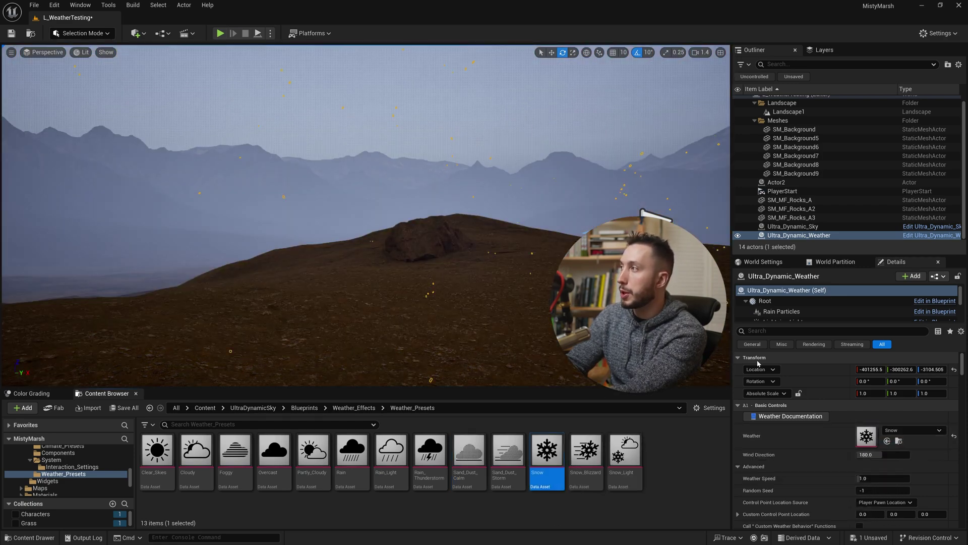
# Inspect the snowfall over the landscape without the weather actor's particle outlines.
pyautogui.click(454, 235)
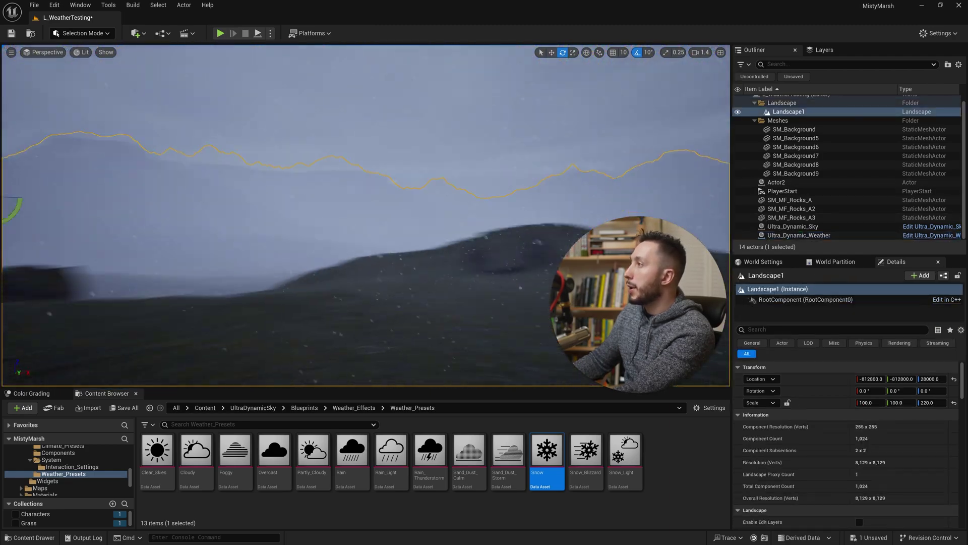
pyautogui.moveTo(363, 217); pyautogui.dragTo(376, 233, button='right')
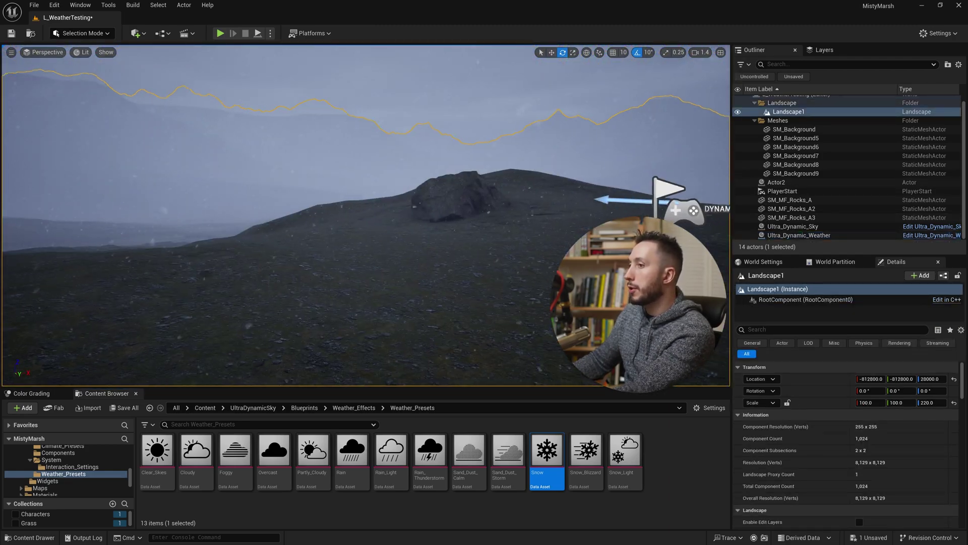
pyautogui.click(792, 235)
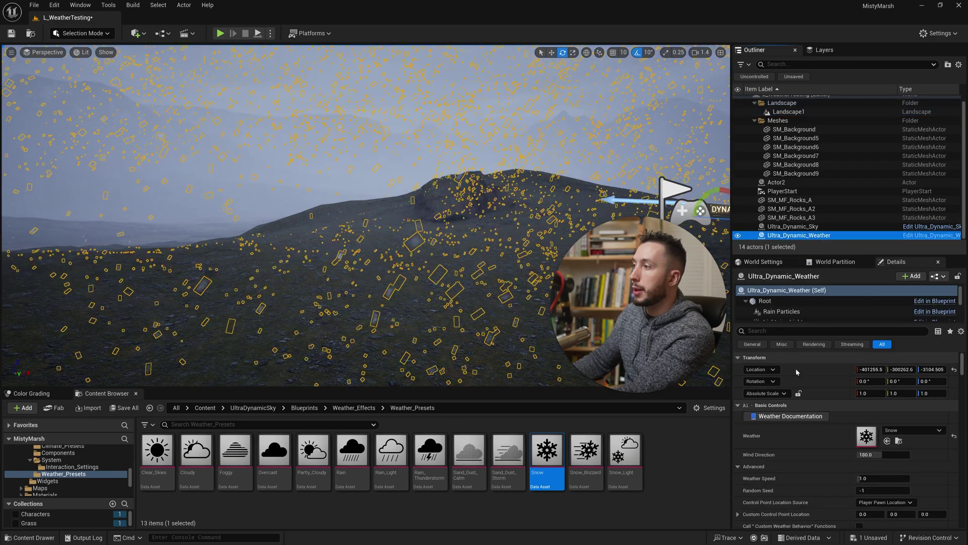
pyautogui.click(505, 361)
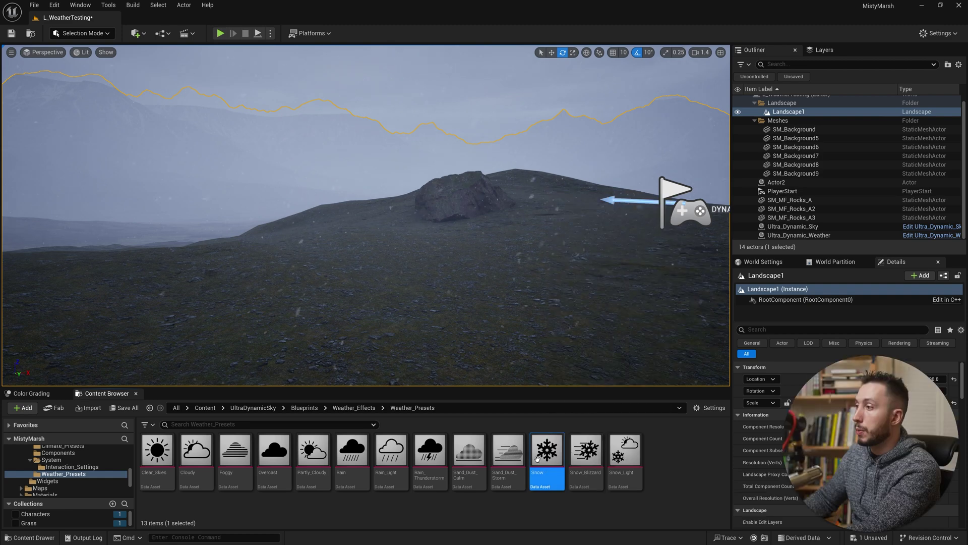
# Open the Snow weather preset and review its cloud, snow, wind, fog and material coverage settings.
pyautogui.rightClick(546, 470)
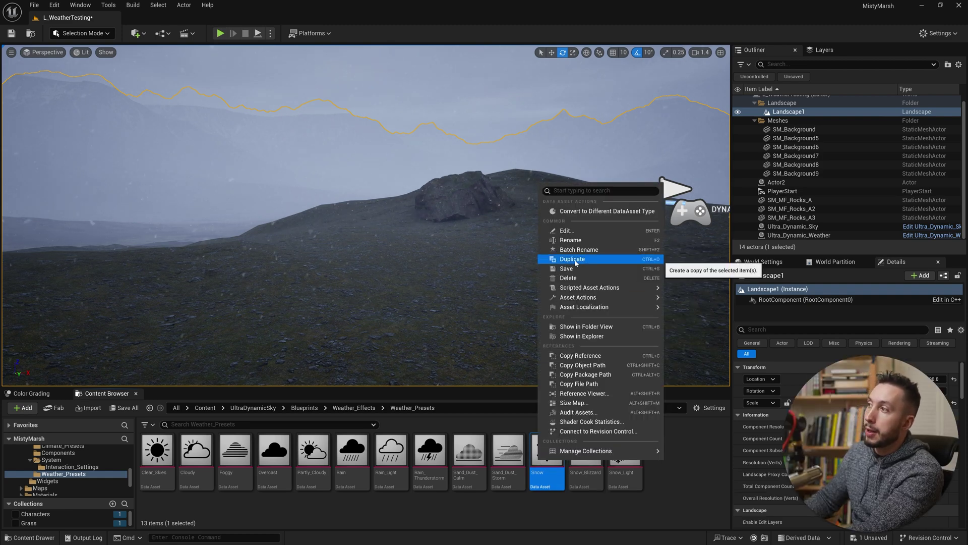
pyautogui.click(693, 516)
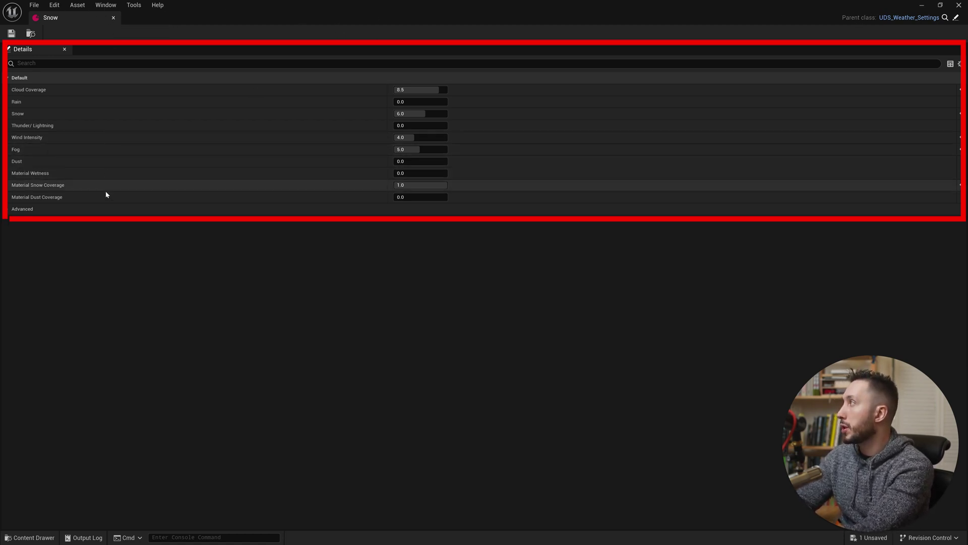
pyautogui.click(113, 18)
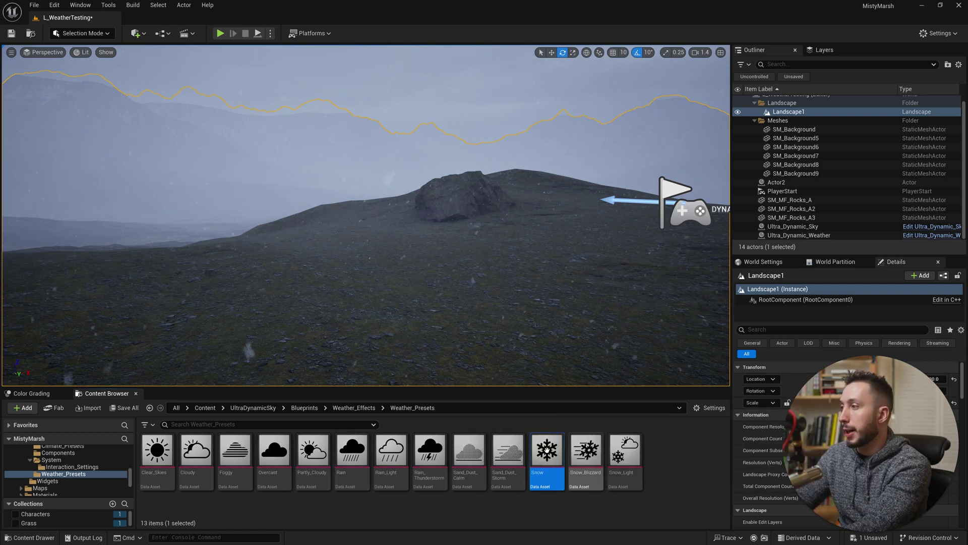
# Duplicate the Snow preset in the Weather_Presets folder, keep the default name and open the copy's settings.
pyautogui.rightClick(558, 466)
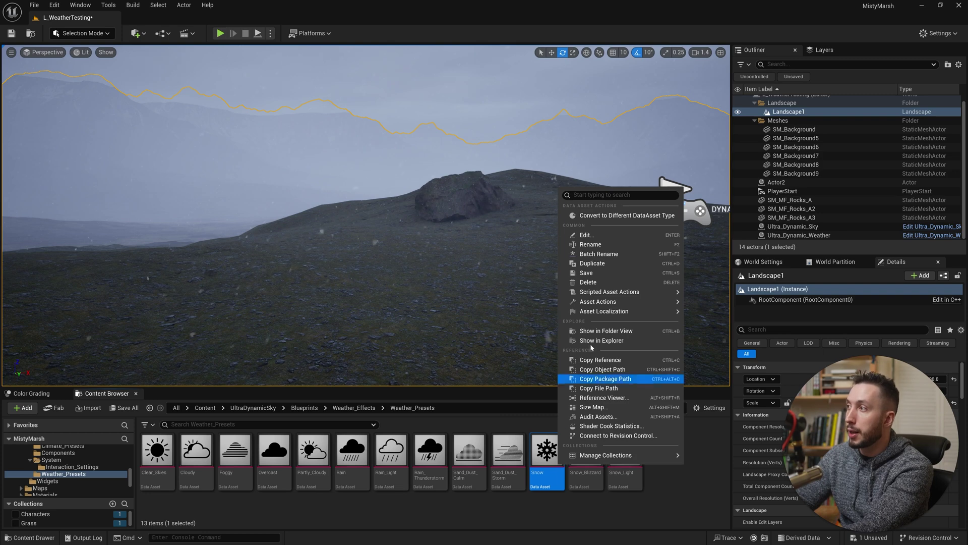
pyautogui.click(592, 263)
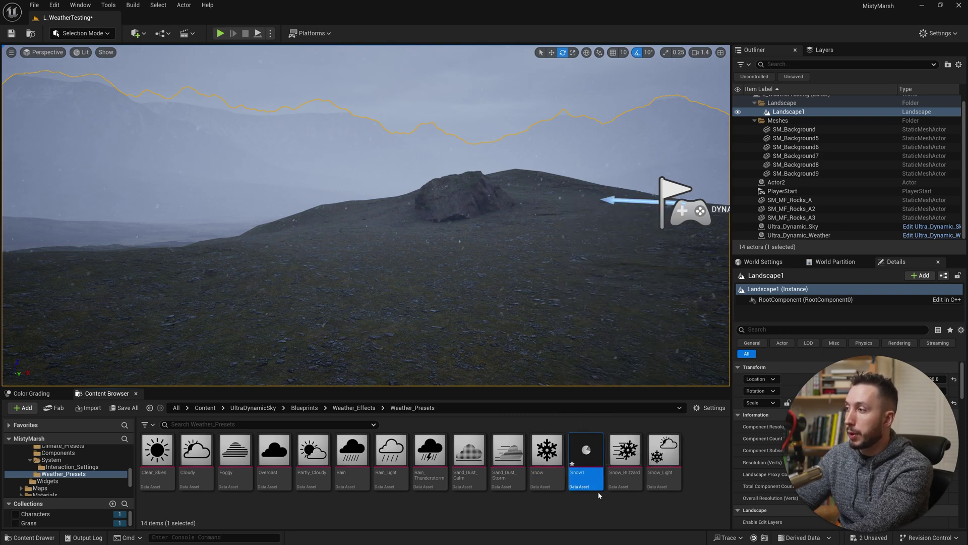
pyautogui.press('Return')
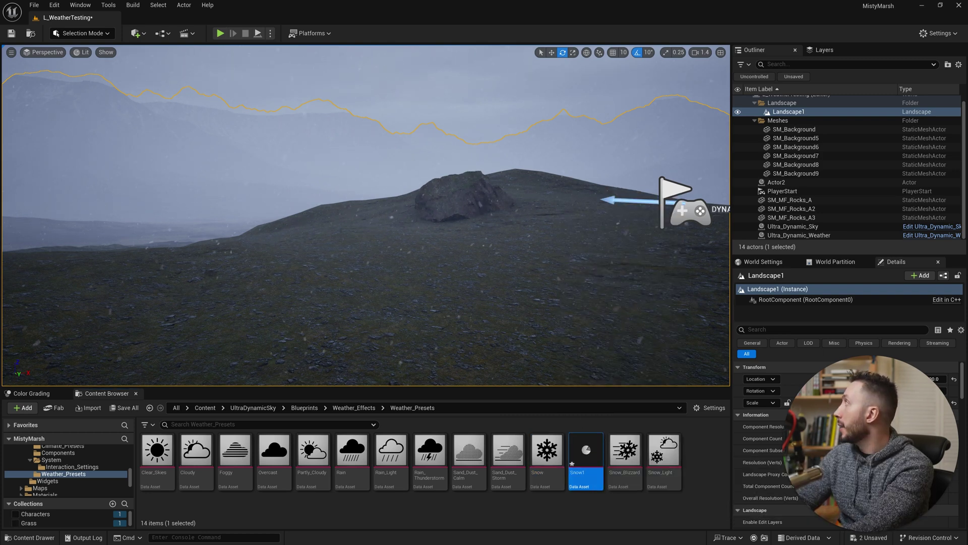
pyautogui.doubleClick(586, 453)
pyautogui.click(555, 123)
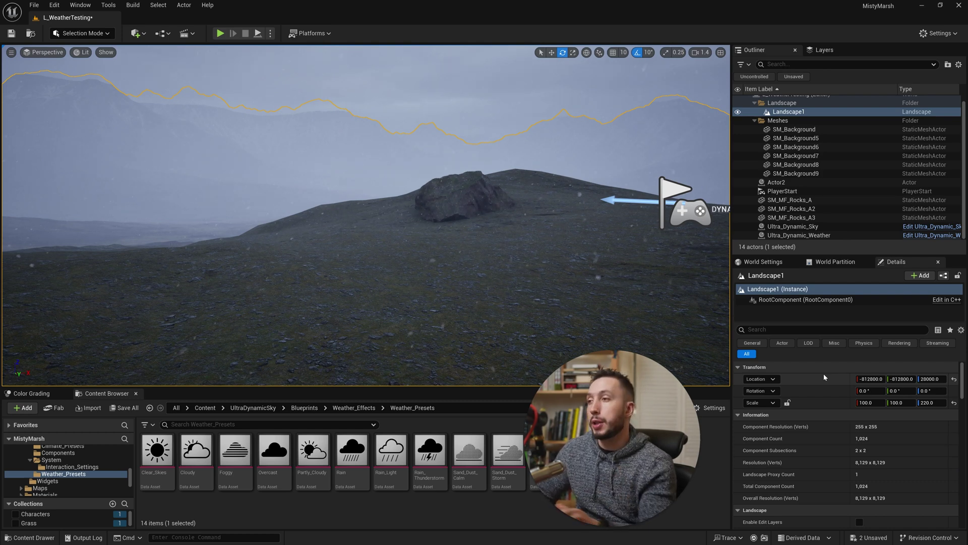
# Open the landscape's MI_Landscape material instance and its parent material M_Landscape, docking the parent's editor beside the instance.
pyautogui.scroll(-5, 824, 373)
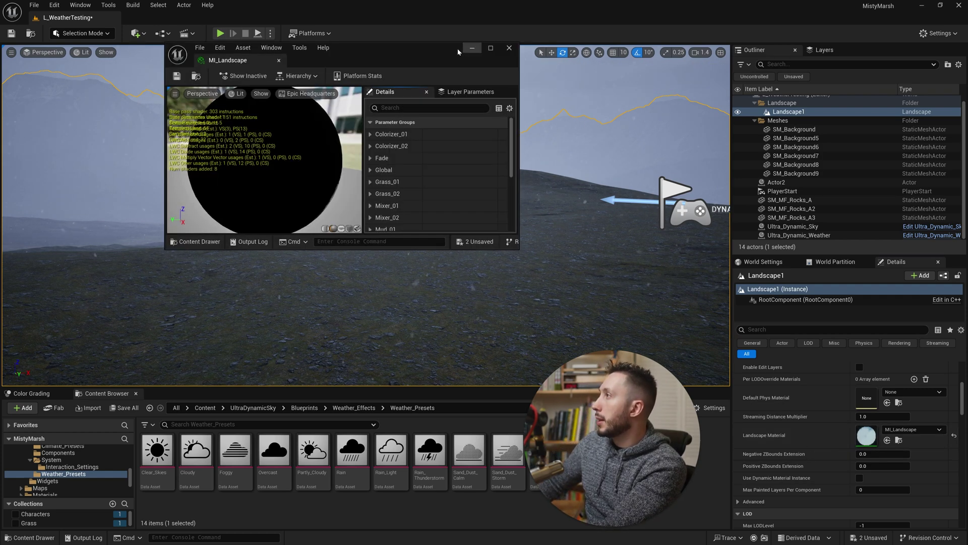
pyautogui.click(489, 49)
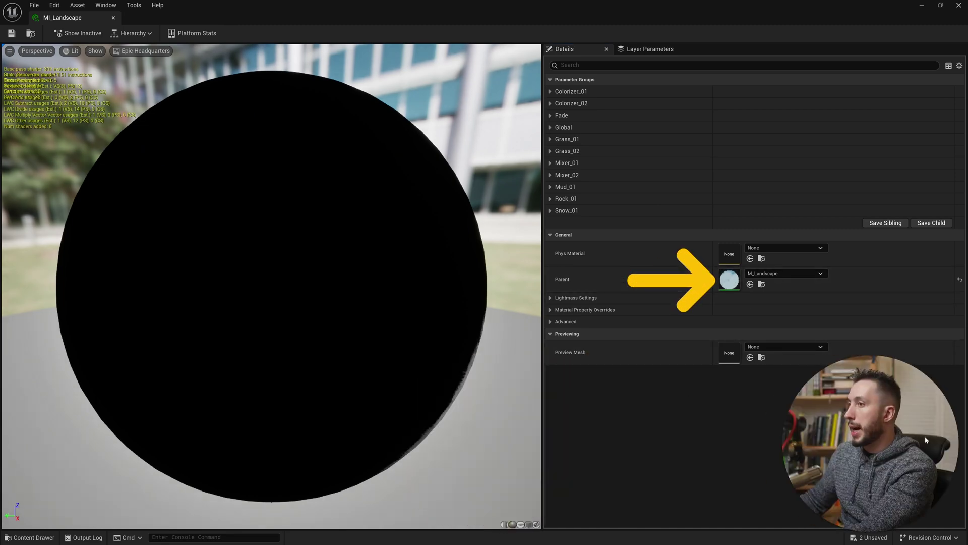
pyautogui.doubleClick(729, 279)
pyautogui.moveTo(193, 62); pyautogui.dragTo(138, 20)
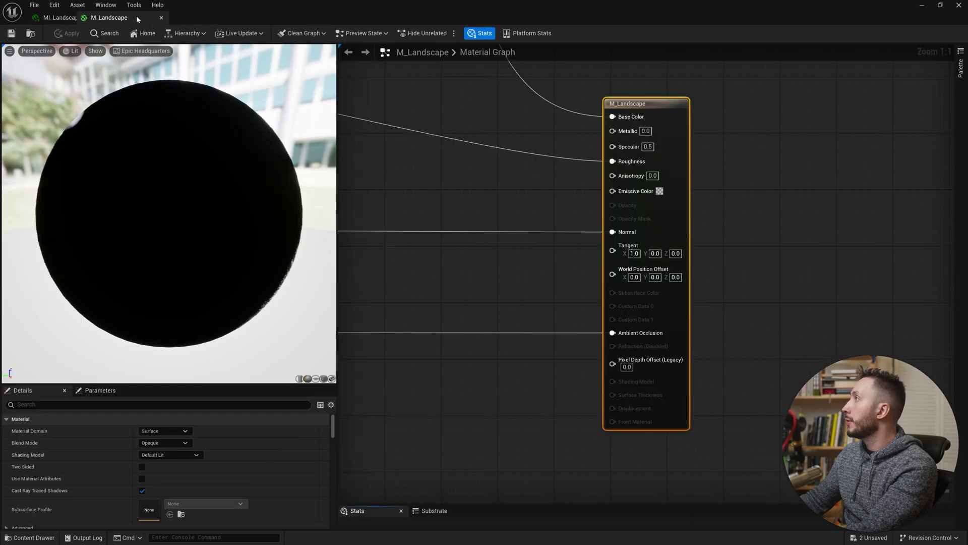
# Add a Dynamic_Landscape_Weather_Effects_V2 node to the M_Landscape graph between the layer blends and the material output.
pyautogui.scroll(-4, 521, 317)
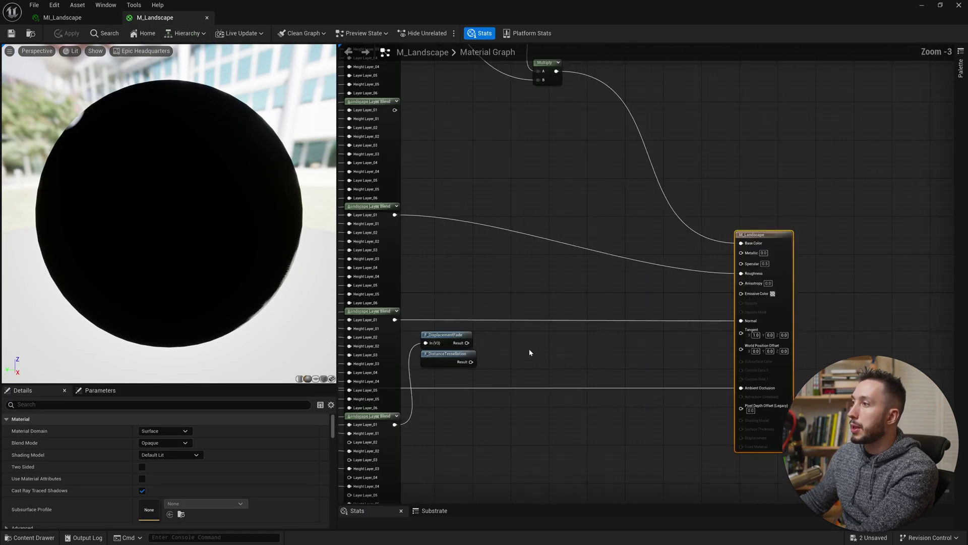
pyautogui.moveTo(603, 350); pyautogui.dragTo(577, 398, button='right')
pyautogui.scroll(-1, 589, 407)
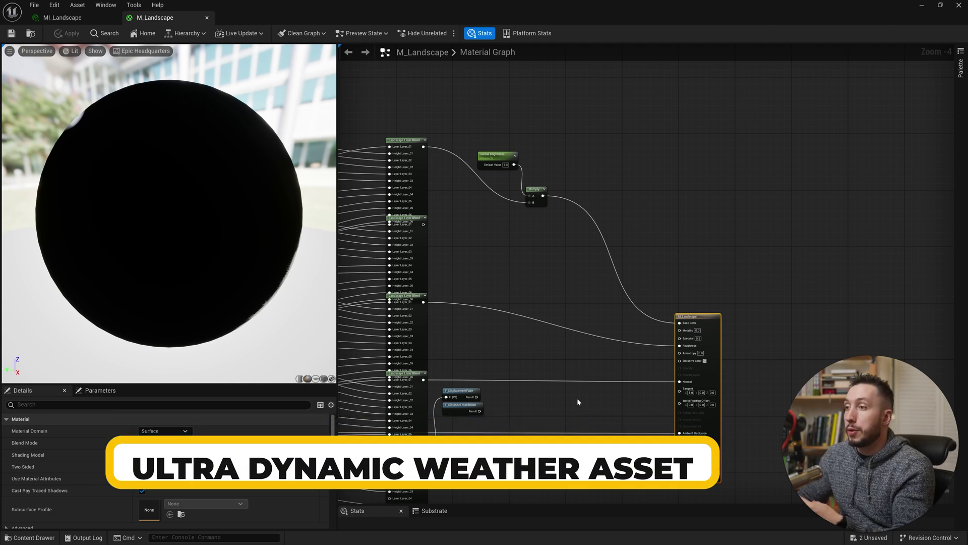
pyautogui.rightClick(609, 232)
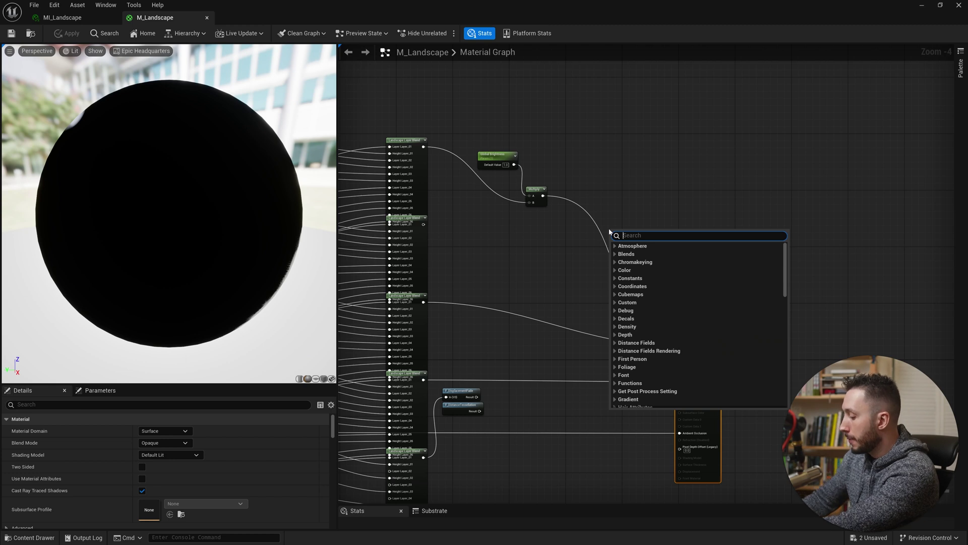
pyautogui.write('Dynamic landscape')
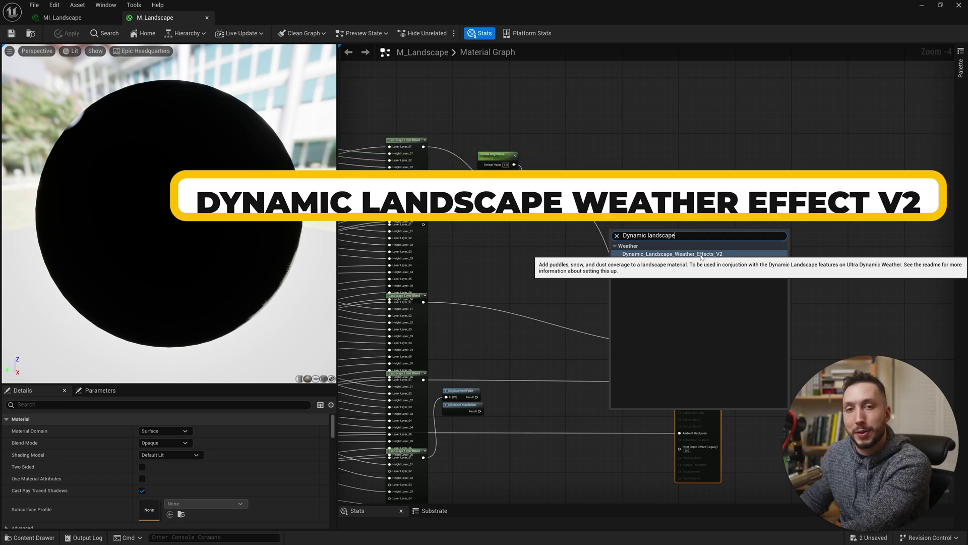
pyautogui.click(701, 254)
pyautogui.moveTo(644, 305); pyautogui.dragTo(589, 331)
# Arrange the Dynamic_Landscape_Weather_Effects_V2 node and the M_Landscape output node side by side with room for the connections.
pyautogui.scroll(3, 579, 325)
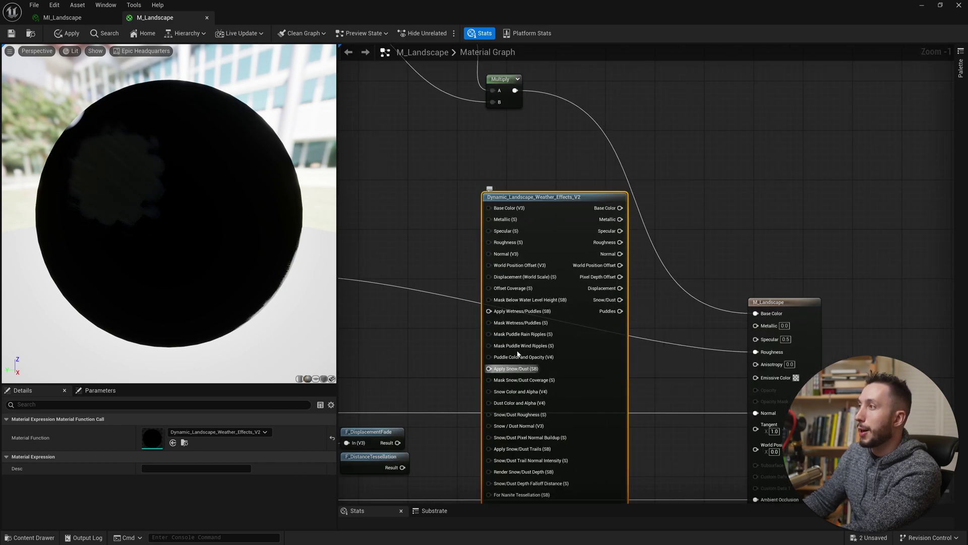
pyautogui.scroll(-2, 518, 354)
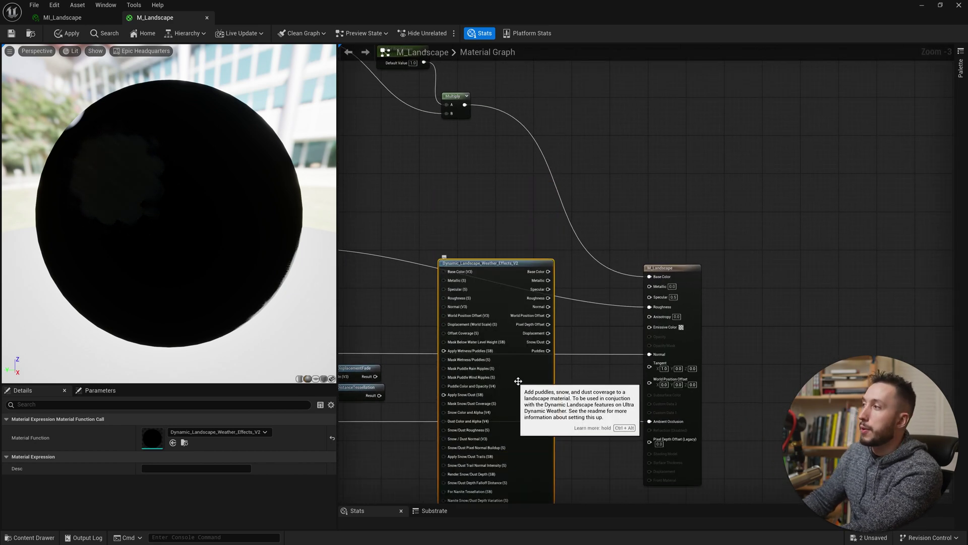
pyautogui.moveTo(518, 381); pyautogui.dragTo(530, 329)
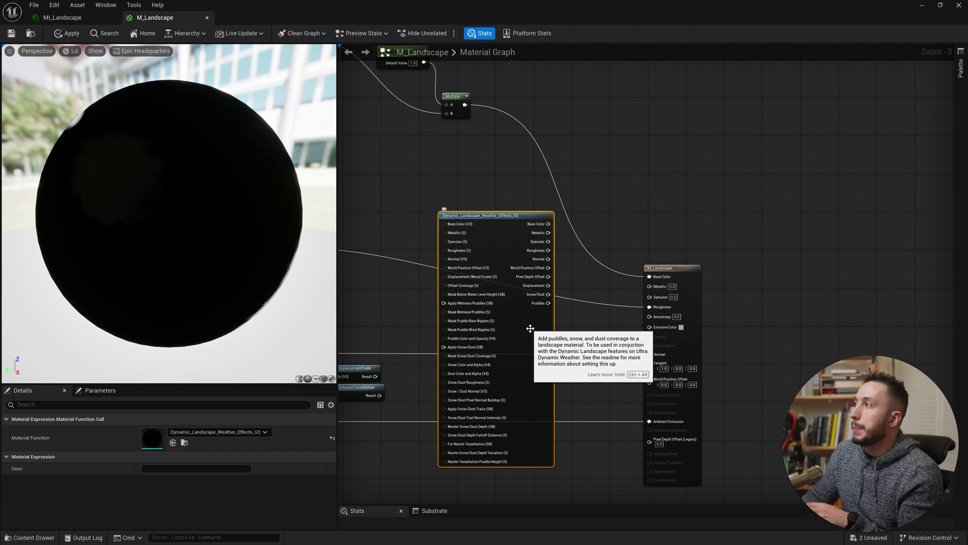
pyautogui.moveTo(529, 292); pyautogui.dragTo(567, 224, button='right')
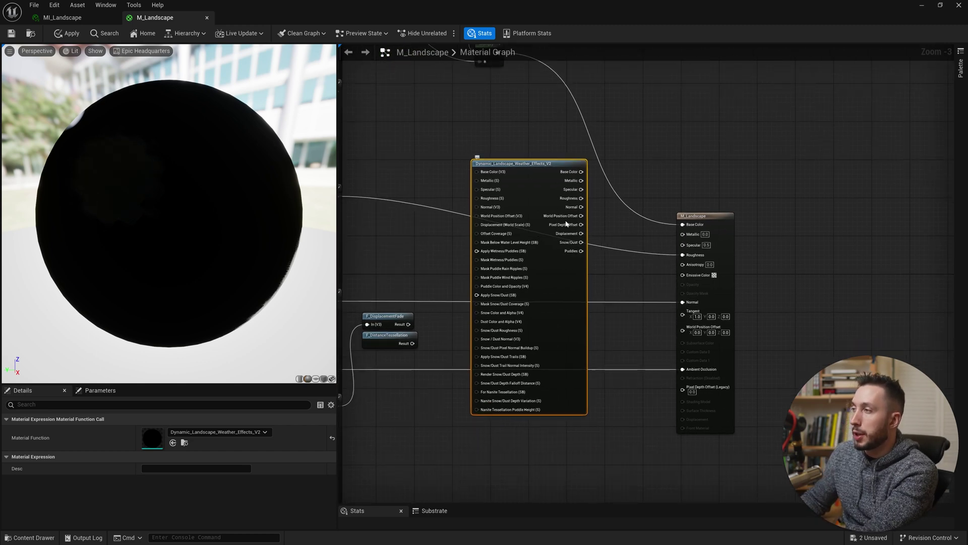
pyautogui.moveTo(715, 281)
pyautogui.mouseDown()
pyautogui.moveTo(721, 265)
pyautogui.moveTo(710, 266)
pyautogui.mouseUp()
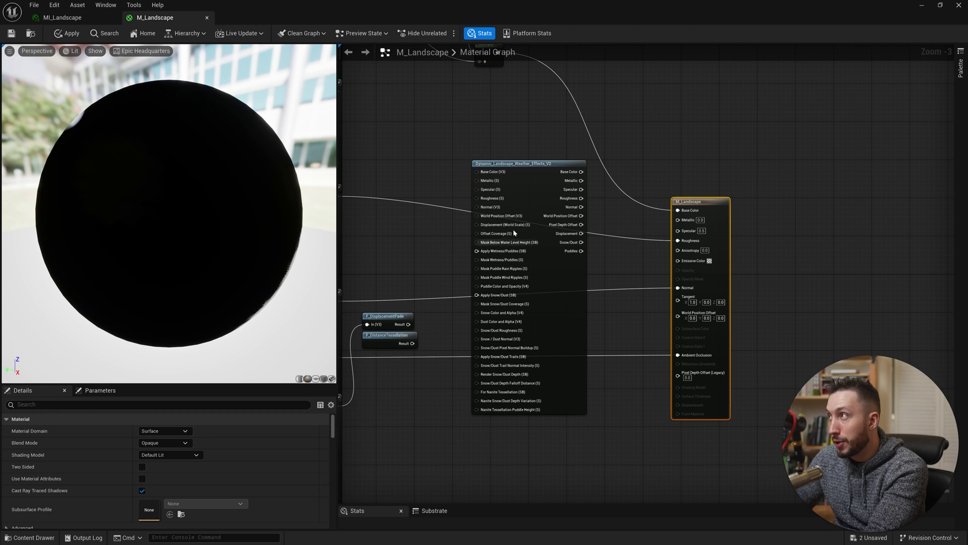
pyautogui.moveTo(617, 333); pyautogui.dragTo(575, 371, button='right')
pyautogui.moveTo(527, 317); pyautogui.dragTo(558, 331)
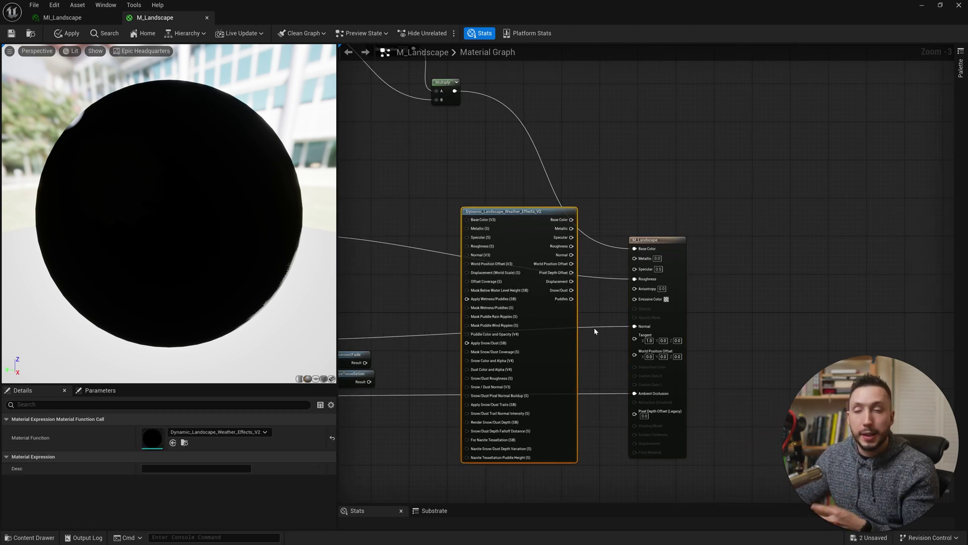
pyautogui.moveTo(658, 162); pyautogui.dragTo(717, 190, button='right')
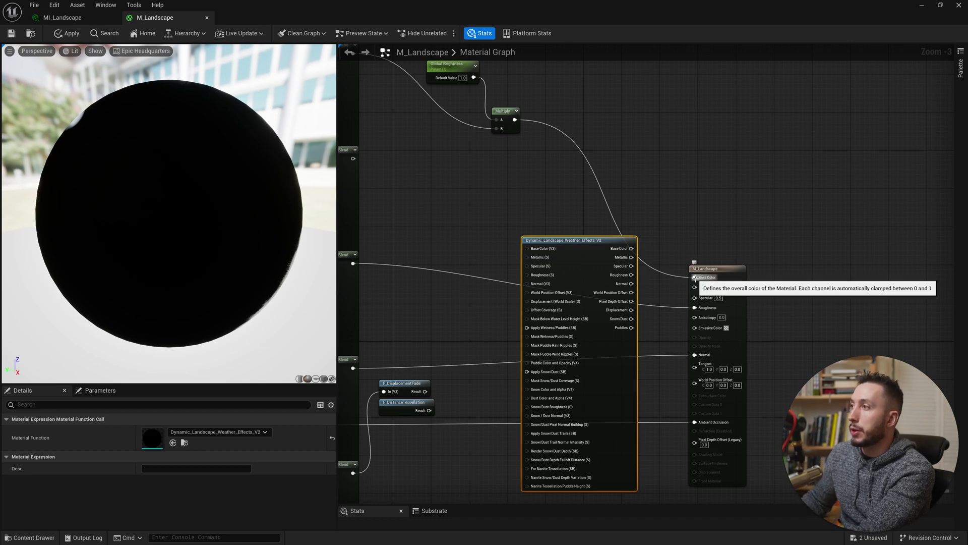
# Route the Multiply result through the weather effects node's Base Color input and output into M_Landscape's Base Color.
pyautogui.keyDown('ctrl'); pyautogui.moveTo(695, 277); pyautogui.dragTo(528, 248); pyautogui.keyUp('ctrl')
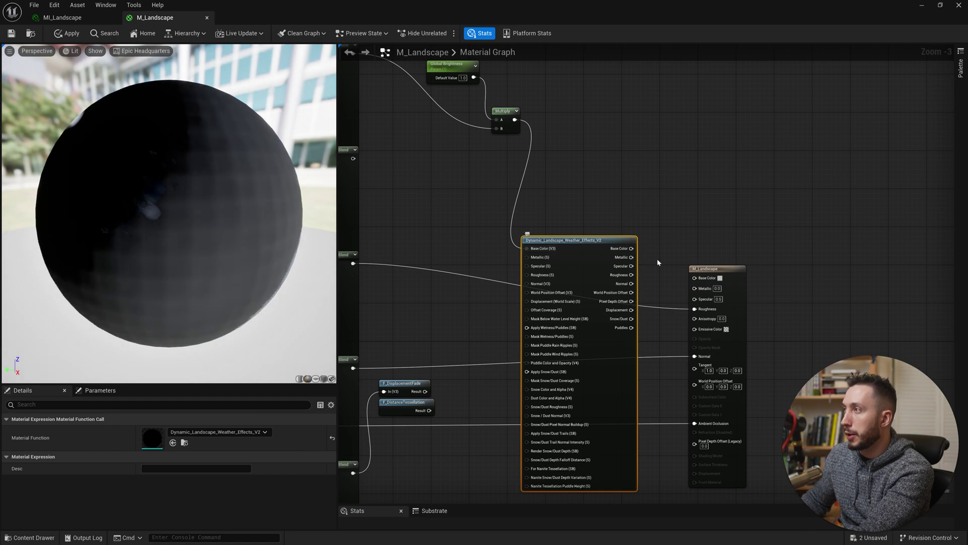
pyautogui.scroll(2, 619, 254)
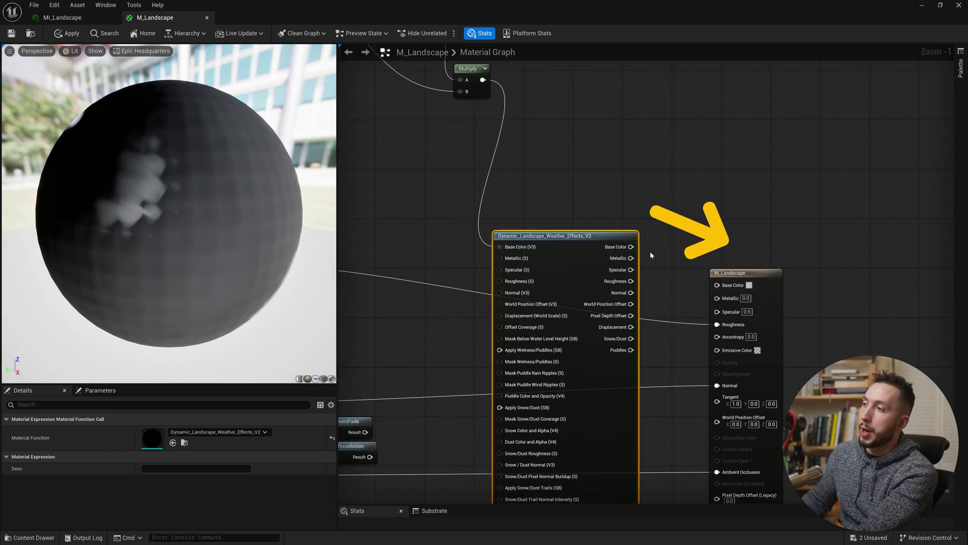
pyautogui.moveTo(631, 247); pyautogui.dragTo(717, 285)
pyautogui.moveTo(614, 361); pyautogui.dragTo(626, 355)
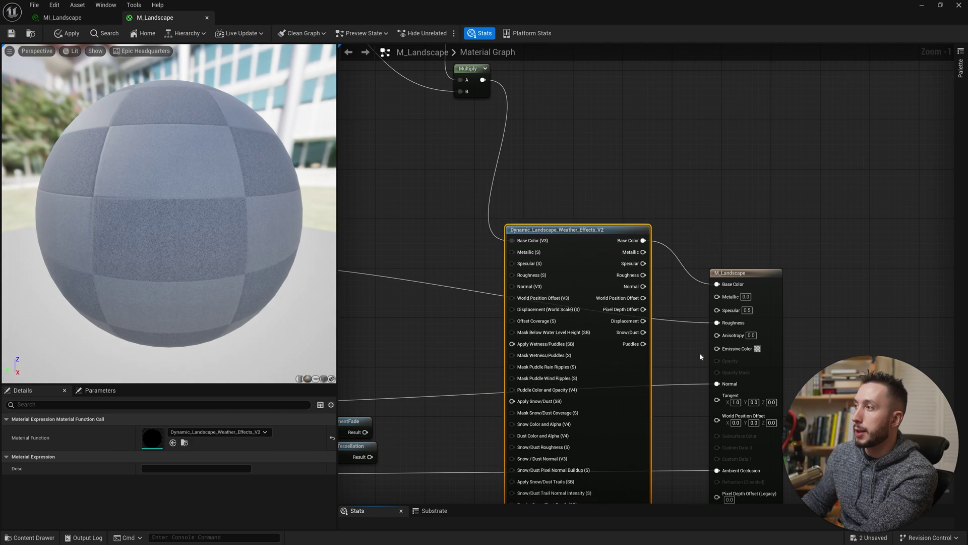
# Route the Roughness and Normal layer blends through the matching weather effects inputs and outputs into M_Landscape.
pyautogui.moveTo(701, 356); pyautogui.dragTo(785, 296, button='right')
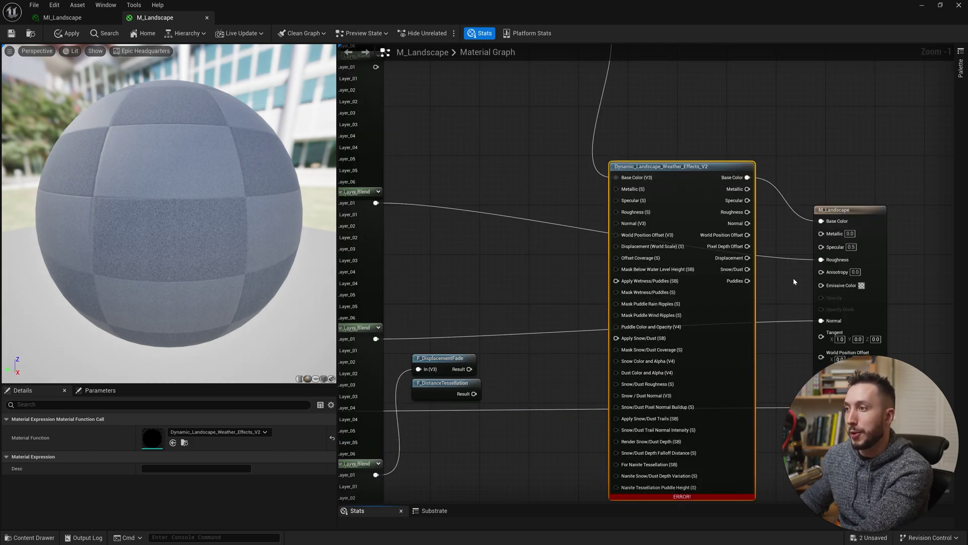
pyautogui.keyDown('ctrl'); pyautogui.moveTo(821, 260); pyautogui.dragTo(616, 212); pyautogui.keyUp('ctrl')
pyautogui.moveTo(747, 214); pyautogui.dragTo(822, 261)
pyautogui.moveTo(768, 312); pyautogui.dragTo(740, 237, button='right')
pyautogui.keyDown('ctrl'); pyautogui.moveTo(801, 246); pyautogui.dragTo(772, 246); pyautogui.keyUp('ctrl')
pyautogui.keyDown('ctrl'); pyautogui.moveTo(772, 246); pyautogui.dragTo(606, 148); pyautogui.keyUp('ctrl')
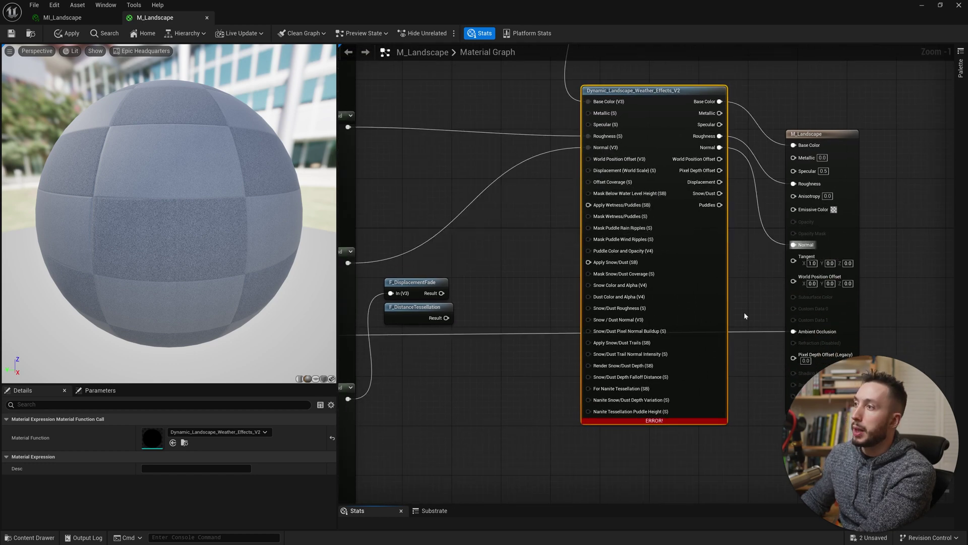
pyautogui.moveTo(745, 311); pyautogui.dragTo(767, 243, button='right')
pyautogui.moveTo(622, 153); pyautogui.dragTo(601, 235, button='right')
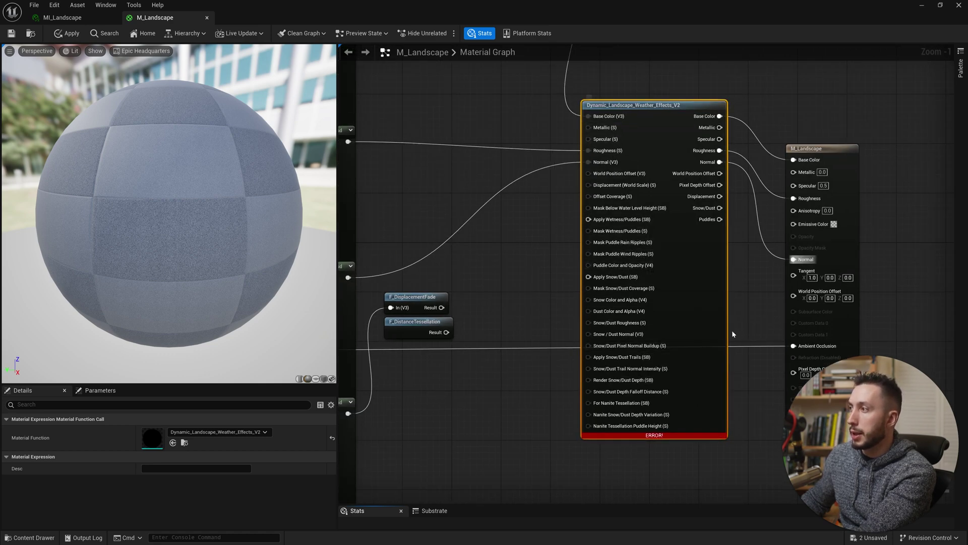
# Add a StaticBoolParameter named "Apply Wetness/Puddles" beside the Dynamic_Landscape_Weather_Effects_V2 node in the M_Landscape graph.
pyautogui.moveTo(737, 330); pyautogui.dragTo(732, 308, button='right')
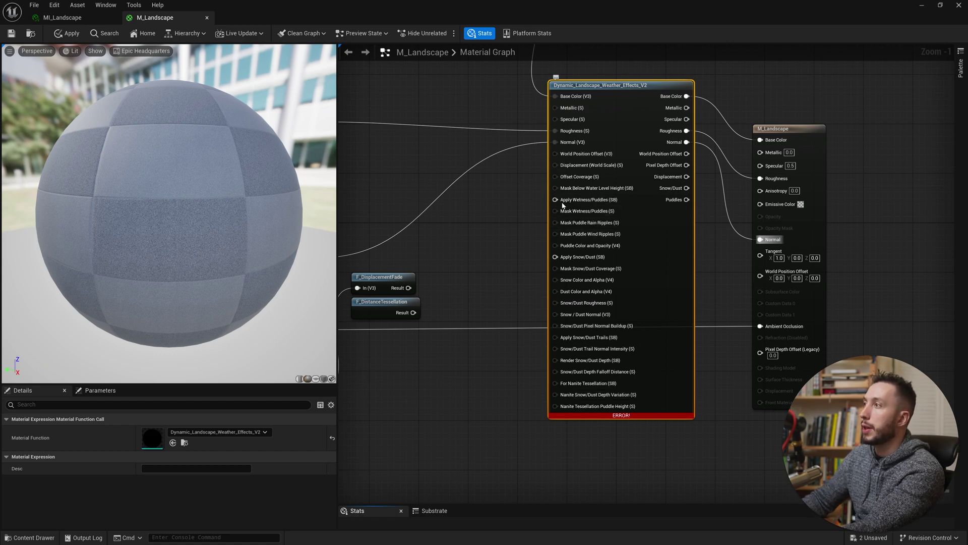
pyautogui.moveTo(593, 205)
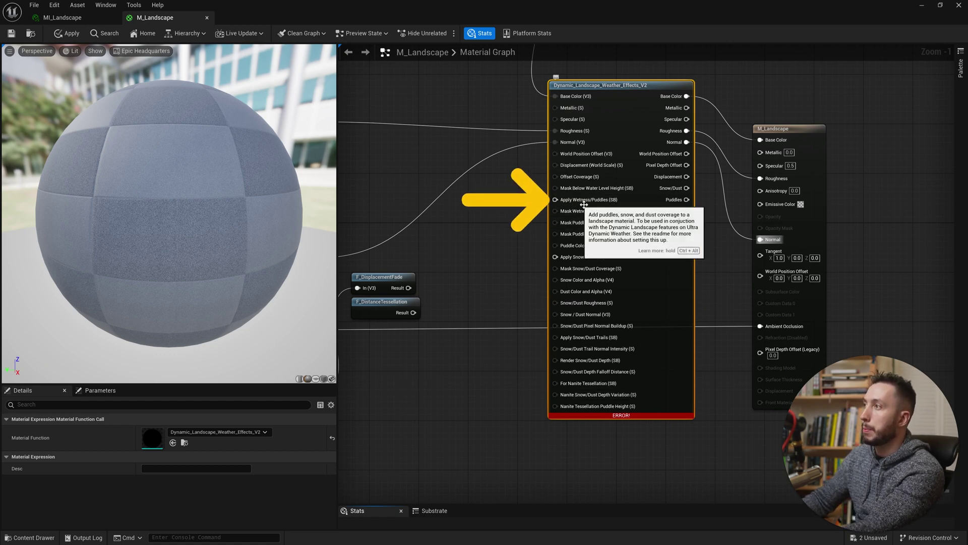
pyautogui.moveTo(599, 260)
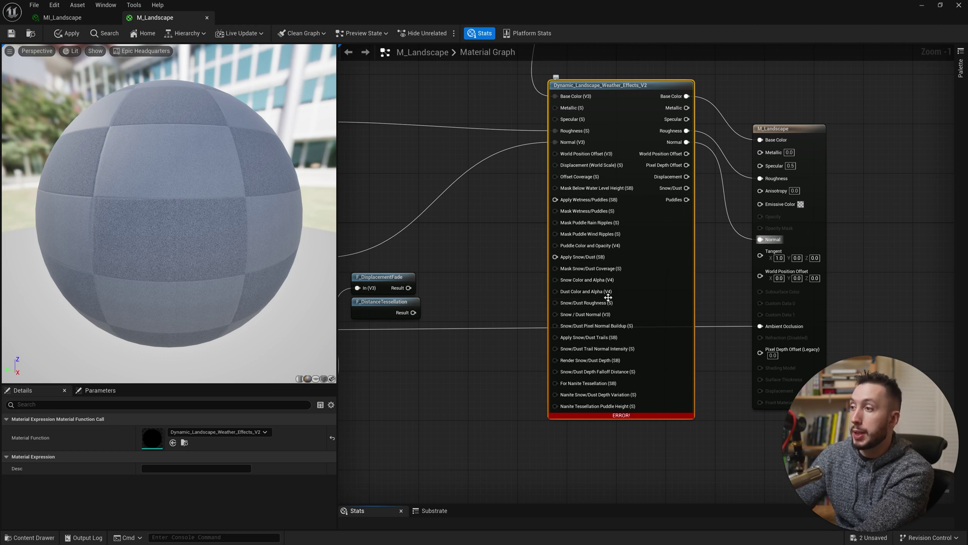
pyautogui.moveTo(609, 298)
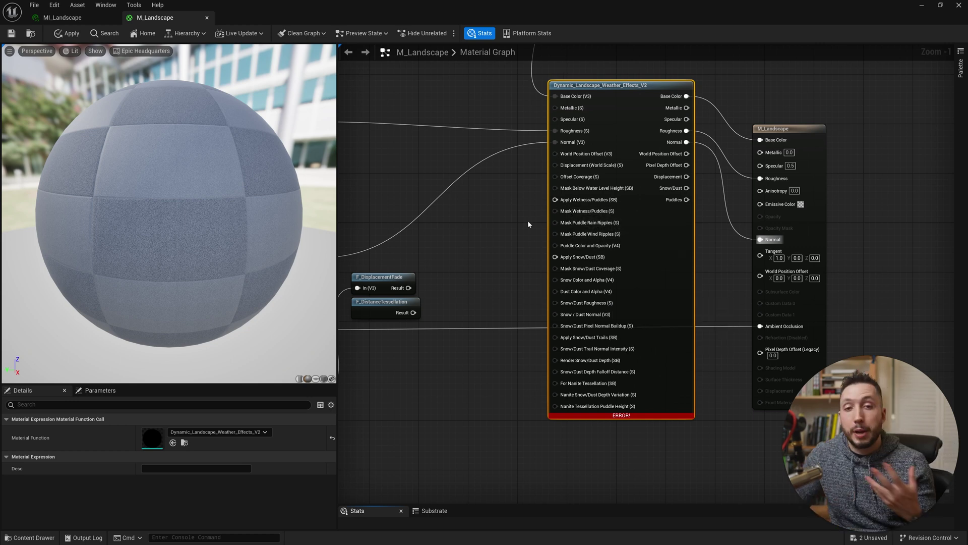
pyautogui.rightClick(489, 219)
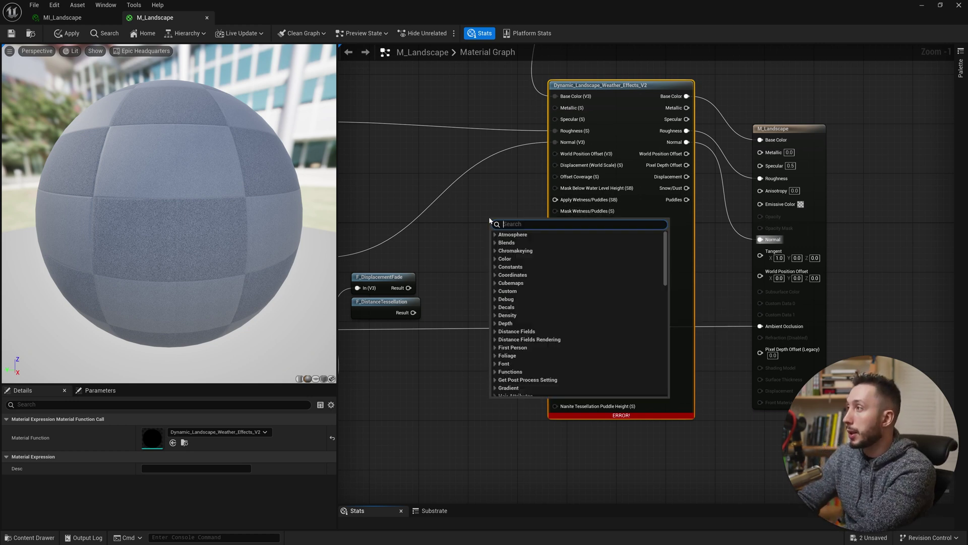
pyautogui.write('stat')
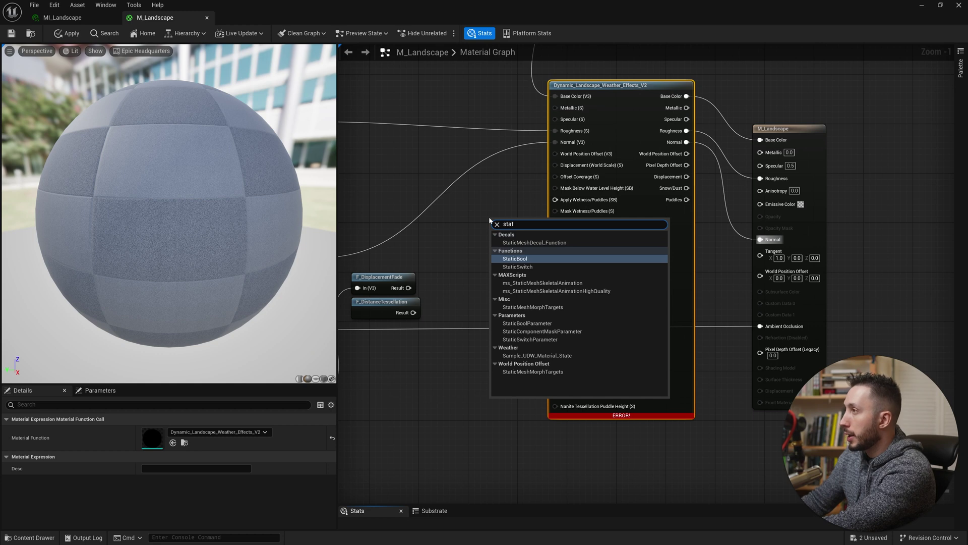
pyautogui.write('icBool')
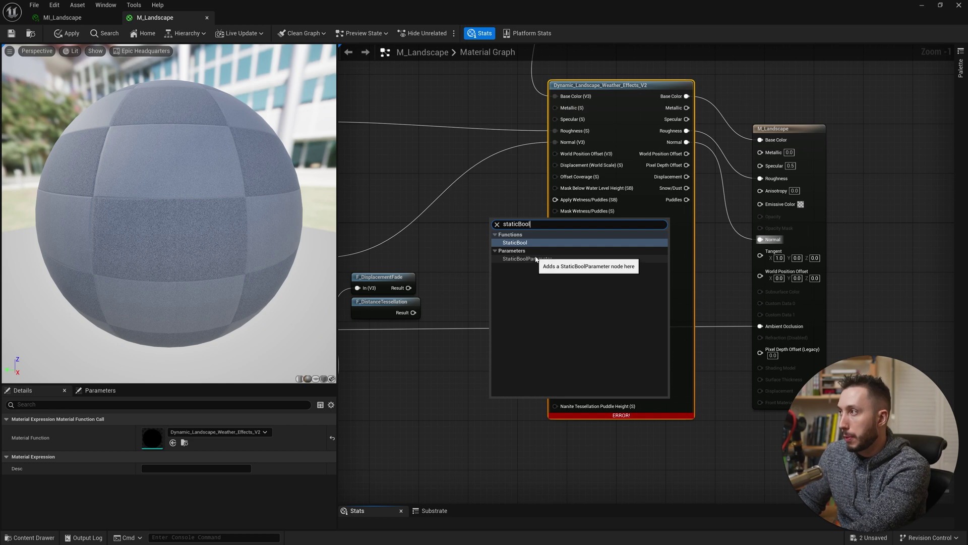
pyautogui.click(524, 259)
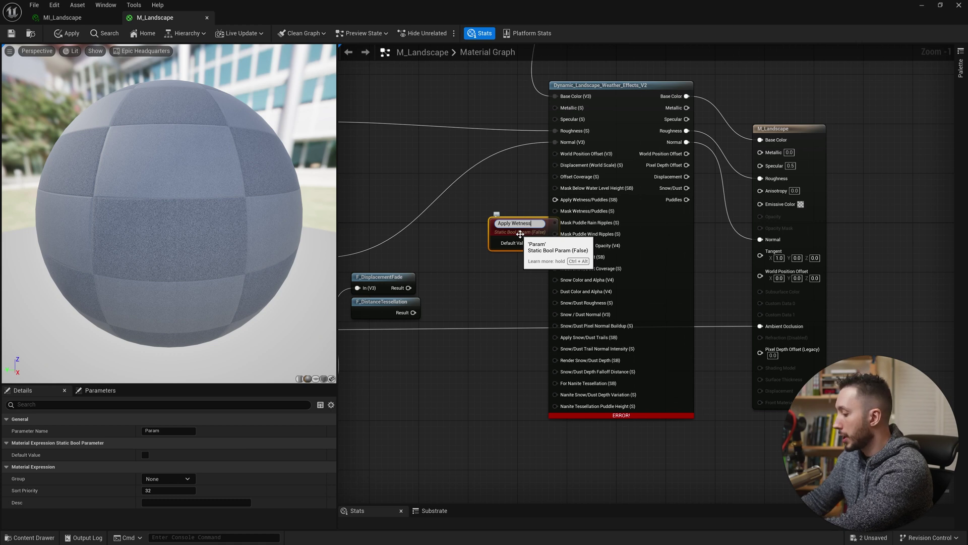
pyautogui.write('Apply Wetness/Puddles')
pyautogui.press('Return')
# Connect the Apply Wetness/Puddles parameter to the weather effects node's matching input and set its default value to true.
pyautogui.moveTo(520, 234); pyautogui.dragTo(492, 220)
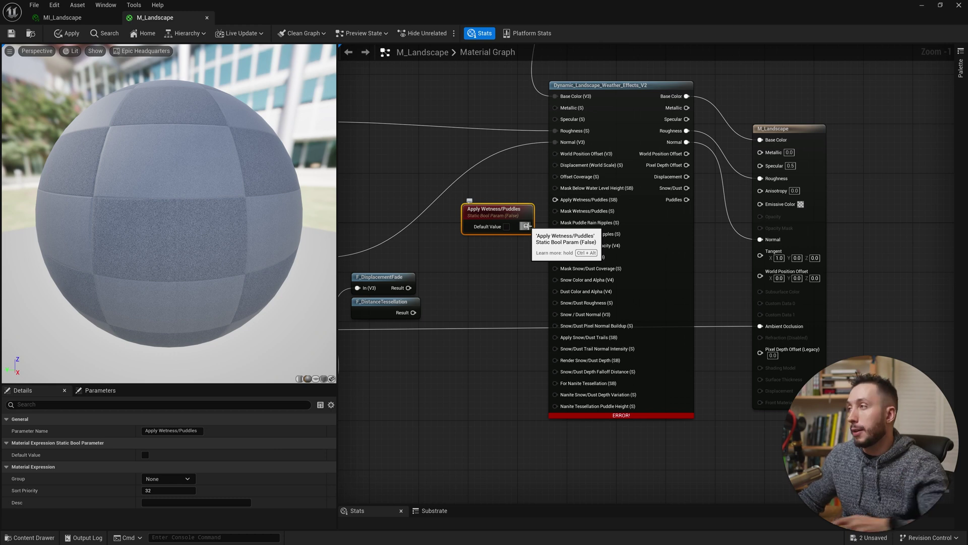
pyautogui.moveTo(526, 226); pyautogui.dragTo(555, 200)
pyautogui.doubleClick(505, 209)
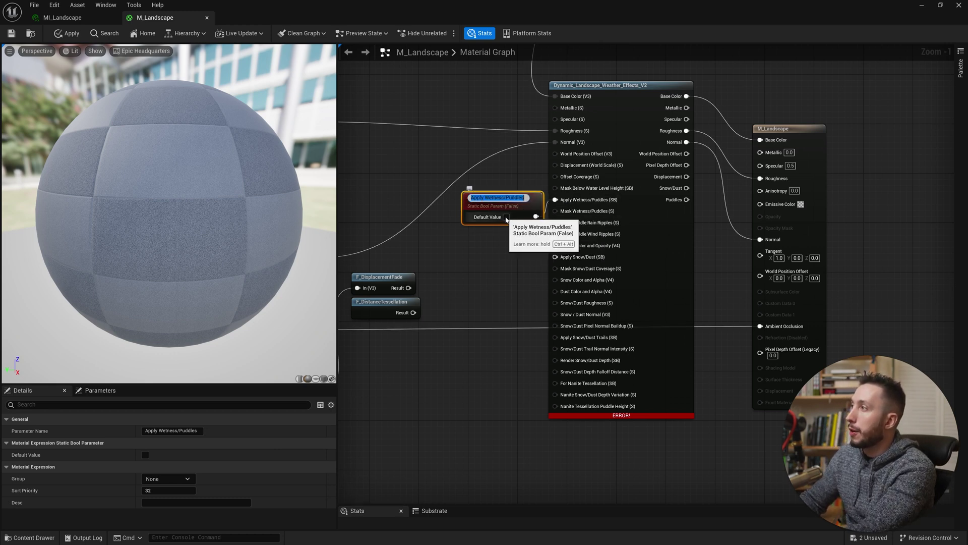
pyautogui.press('Return')
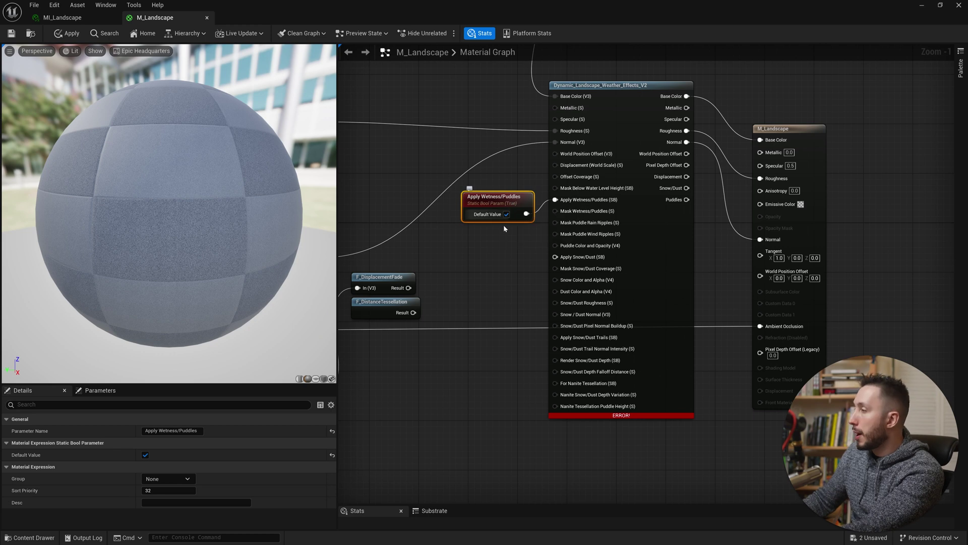
# Duplicate the Apply Wetness/Puddles parameter, renaming the copy "Apply Snow/Dust", and connect it to the weather effects node's Apply Snow/Dust input.
pyautogui.click(494, 253)
pyautogui.hotkey('ctrl', 'v')
pyautogui.moveTo(509, 256); pyautogui.dragTo(495, 258)
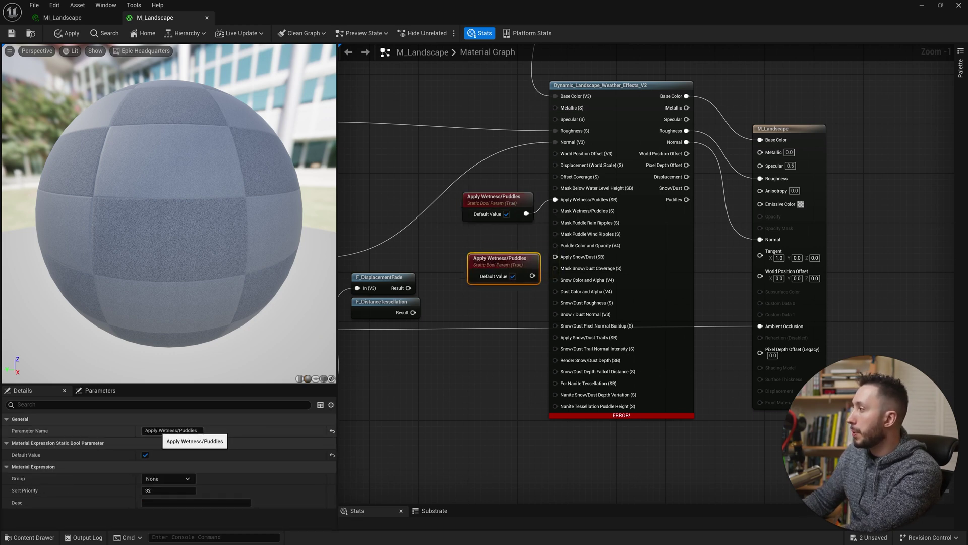
pyautogui.moveTo(159, 430); pyautogui.dragTo(198, 430)
pyautogui.write('Snow/d')
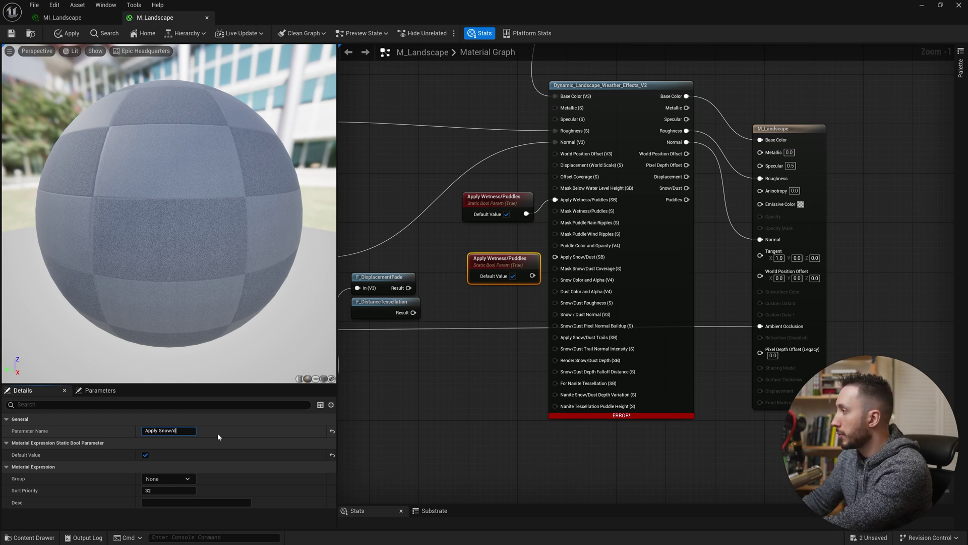
pyautogui.press('BackSpace')
pyautogui.write('D')
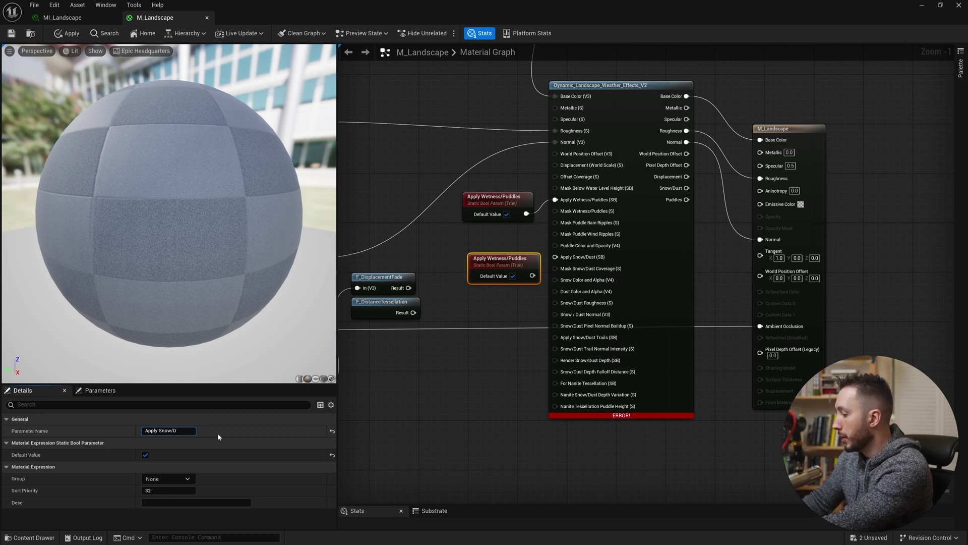
pyautogui.write('ust')
pyautogui.press('Return')
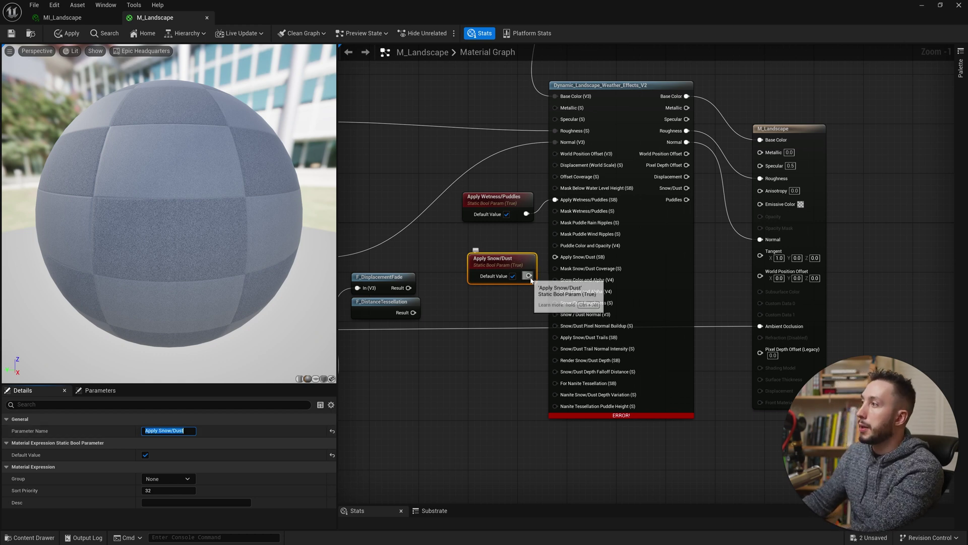
pyautogui.moveTo(528, 275); pyautogui.dragTo(556, 256)
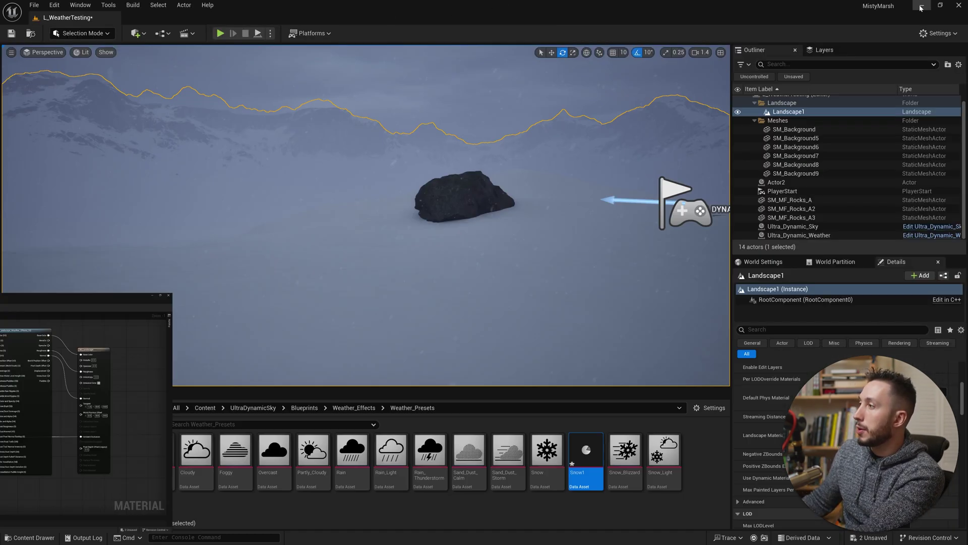
# Assign the Snow_Light preset to Ultra_Dynamic_Weather in the level and inspect the landscape's snow coverage.
pyautogui.moveTo(454, 234); pyautogui.dragTo(302, 218, button='right')
pyautogui.moveTo(373, 230); pyautogui.dragTo(396, 252, button='right')
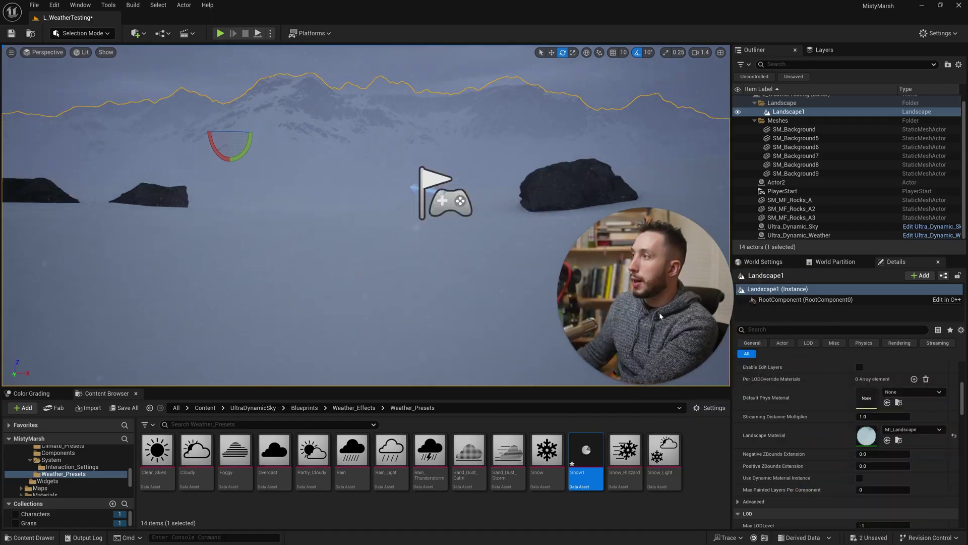
pyautogui.click(807, 235)
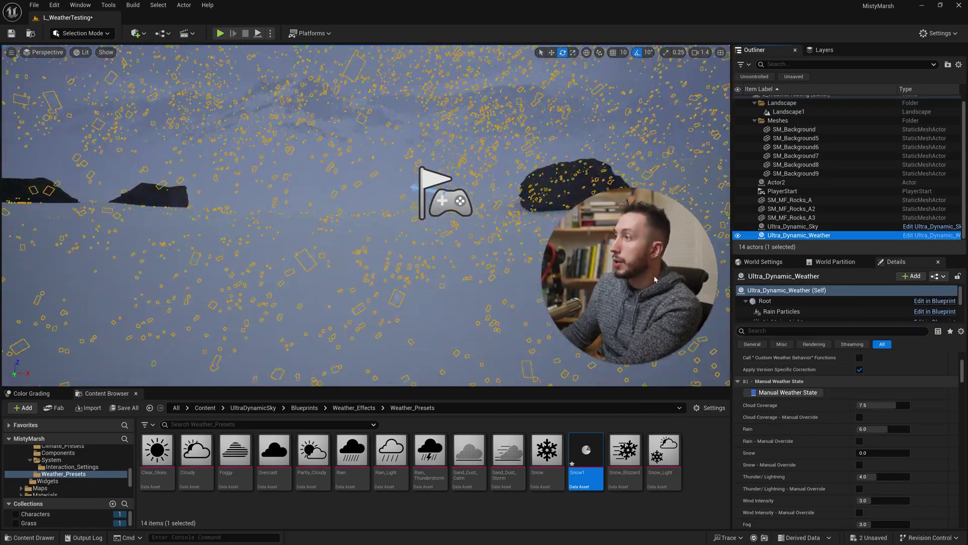
pyautogui.scroll(6, 891, 437)
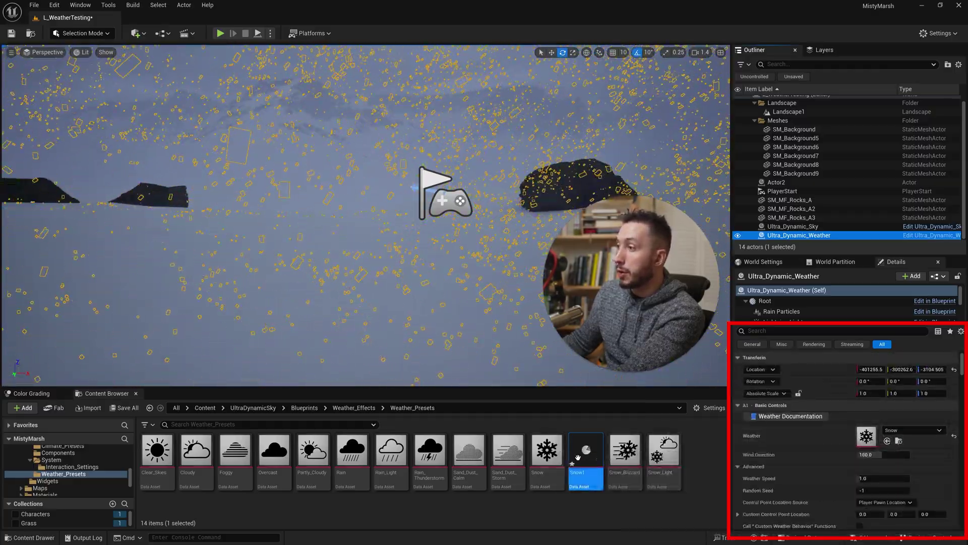
pyautogui.moveTo(665, 456); pyautogui.dragTo(867, 436)
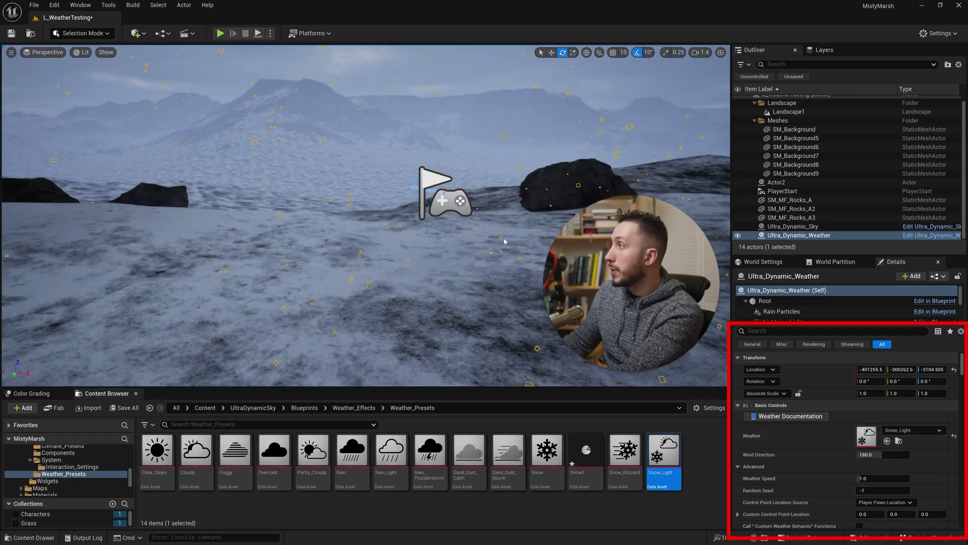
pyautogui.moveTo(405, 312)
pyautogui.mouseDown(button='right')
pyautogui.moveTo(474, 309)
pyautogui.moveTo(413, 303)
pyautogui.mouseUp(button='right')
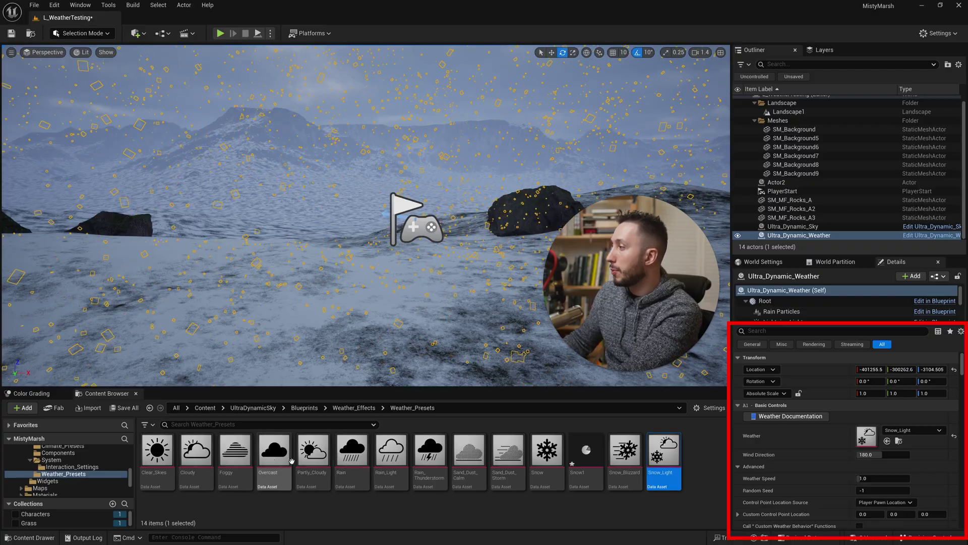
# Assign the Rain preset as Ultra_Dynamic_Weather's Weather and inspect the wet landscape surface.
pyautogui.moveTo(367, 458); pyautogui.dragTo(867, 435)
pyautogui.click(460, 317)
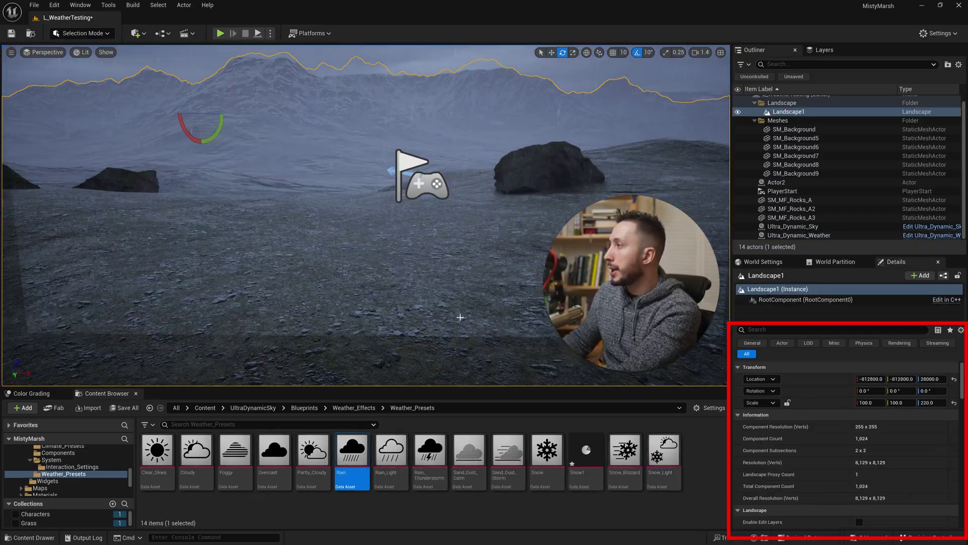
pyautogui.moveTo(460, 317); pyautogui.dragTo(399, 275, button='right')
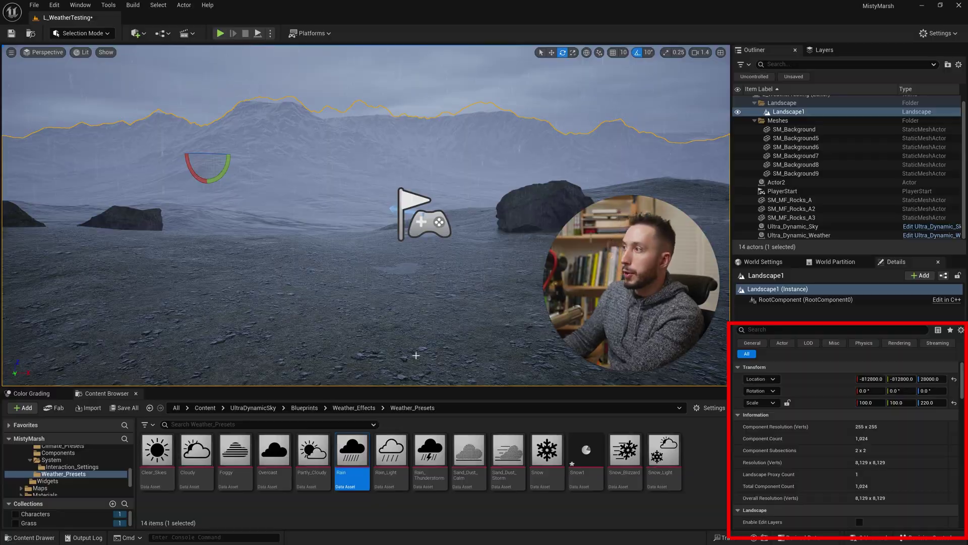
# Assign the Sand_Dust_Storm preset to Ultra_Dynamic_Weather and inspect the dust on the landscape.
pyautogui.click(816, 236)
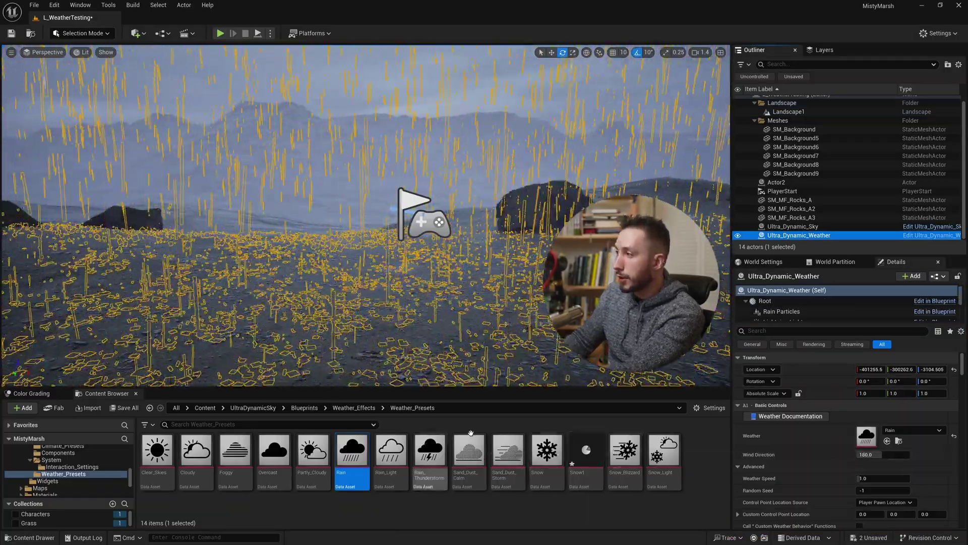
pyautogui.moveTo(508, 451); pyautogui.dragTo(866, 436)
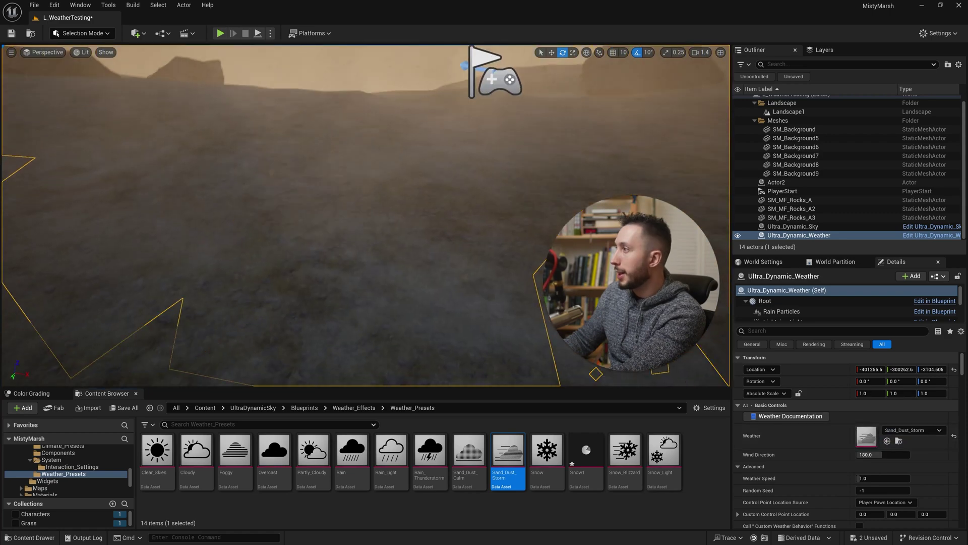
pyautogui.moveTo(404, 223); pyautogui.dragTo(428, 176, button='right')
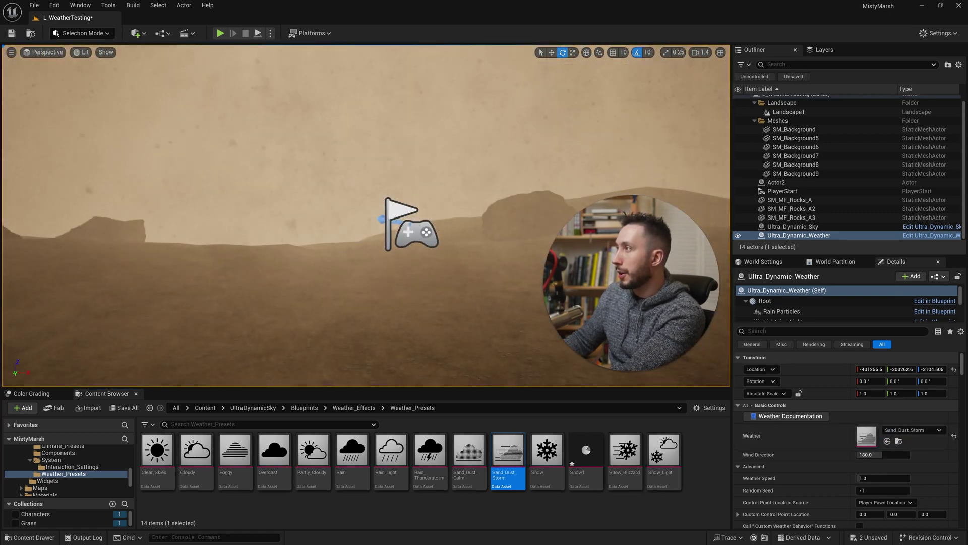
# Set Ultra_Dynamic_Weather's Weather to the Snow preset and frame a rock on the snowy landscape.
pyautogui.click(546, 451)
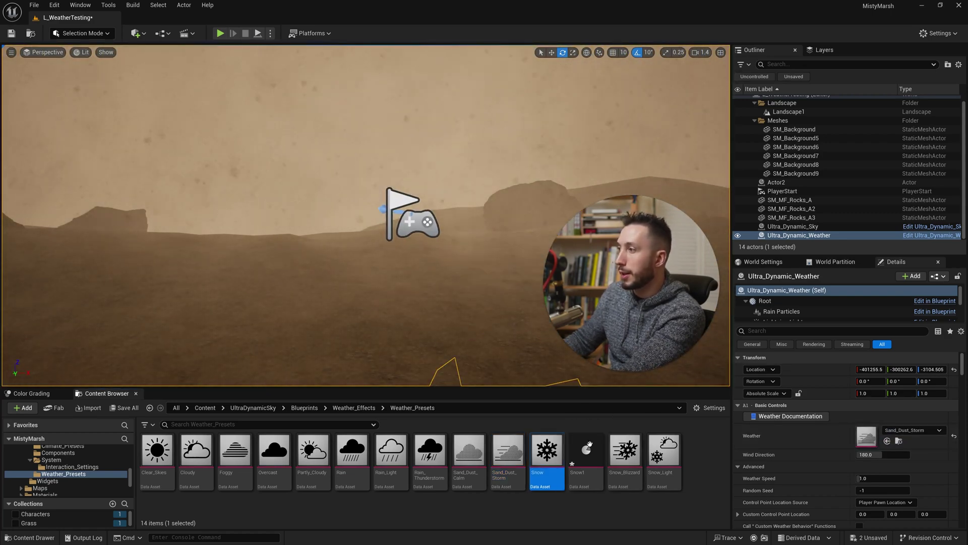
pyautogui.moveTo(546, 452); pyautogui.dragTo(867, 436)
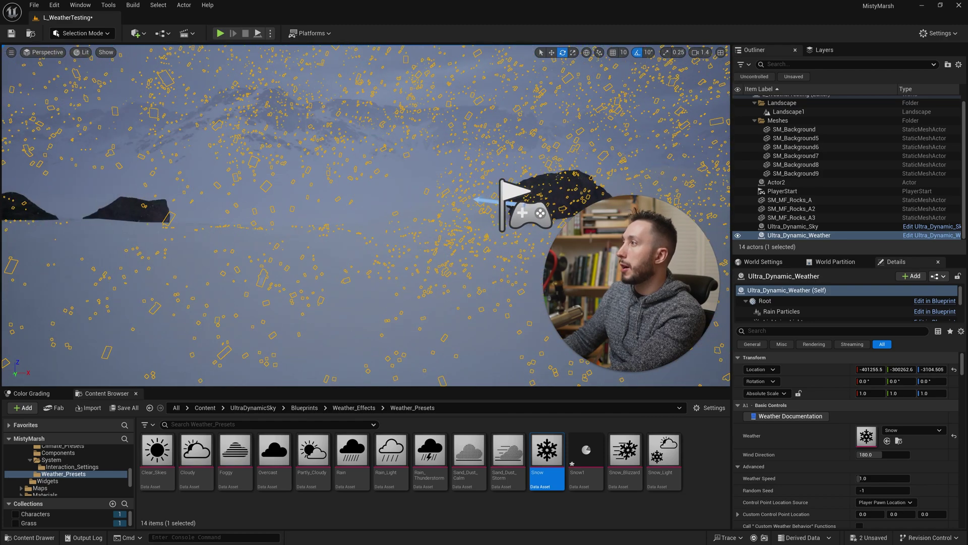
pyautogui.click(373, 216)
pyautogui.moveTo(373, 217); pyautogui.dragTo(444, 176, button='right')
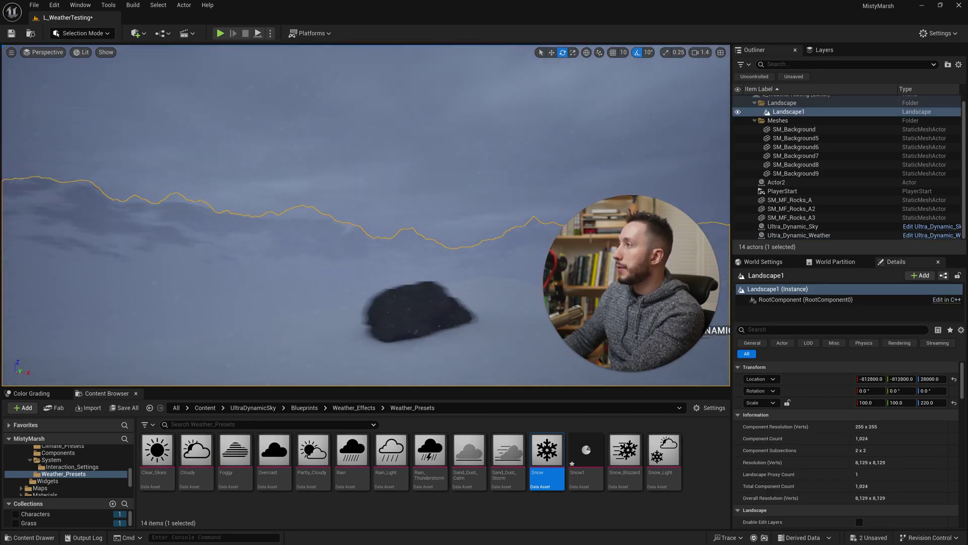
pyautogui.moveTo(369, 193); pyautogui.dragTo(328, 272, button='right')
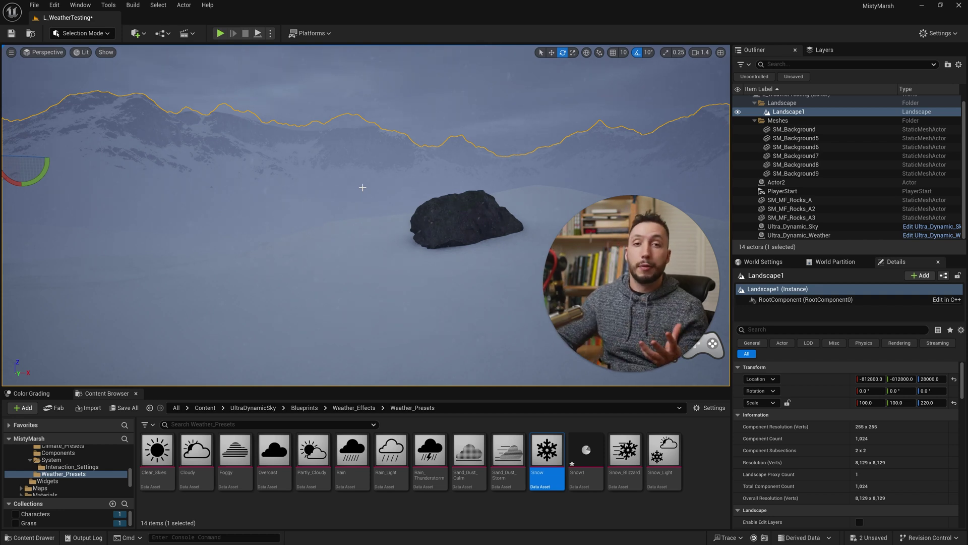
# Open the parent material MTL_MW_General_MASTER from the SM_MF_Rocks_A rock's Element 0 material.
pyautogui.click(457, 218)
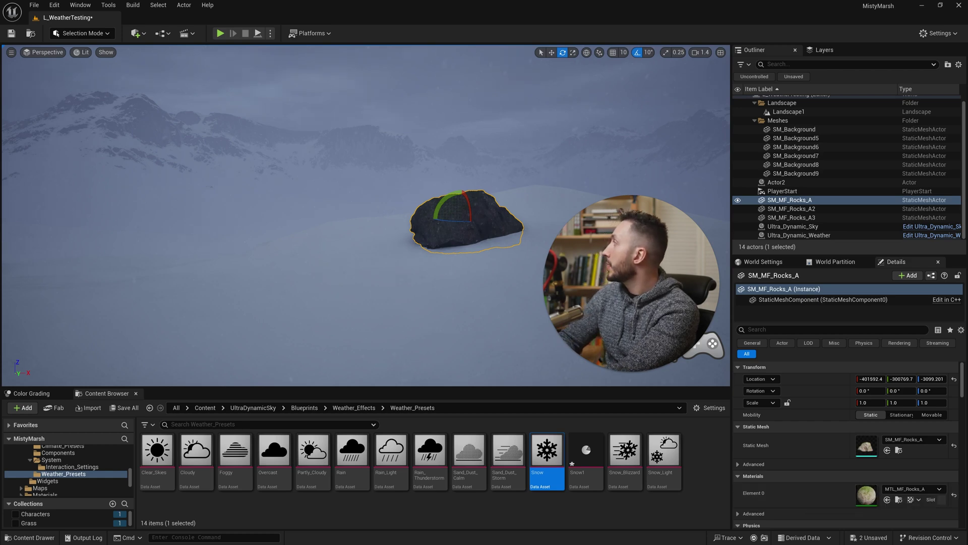
pyautogui.doubleClick(867, 494)
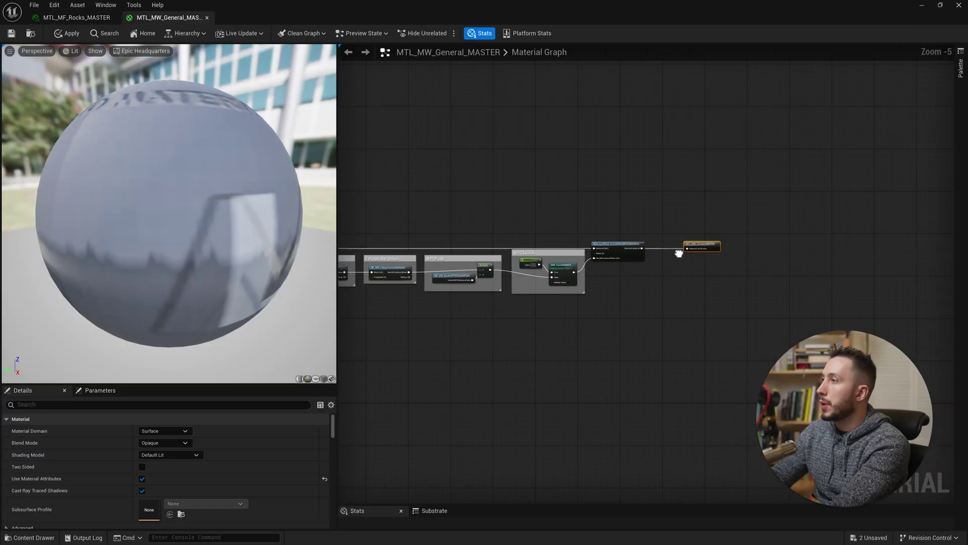
pyautogui.scroll(3, 679, 253)
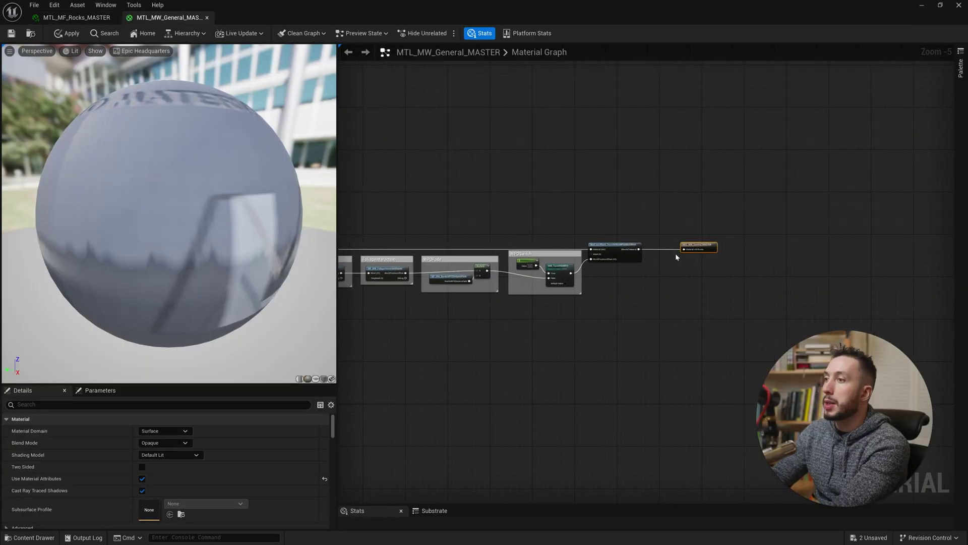
# Add a Surface_Weather_Effects node near the material output in the MTL_MW_General_MASTER graph.
pyautogui.moveTo(667, 272); pyautogui.dragTo(620, 270, button='right')
pyautogui.scroll(2, 568, 280)
pyautogui.rightClick(567, 280)
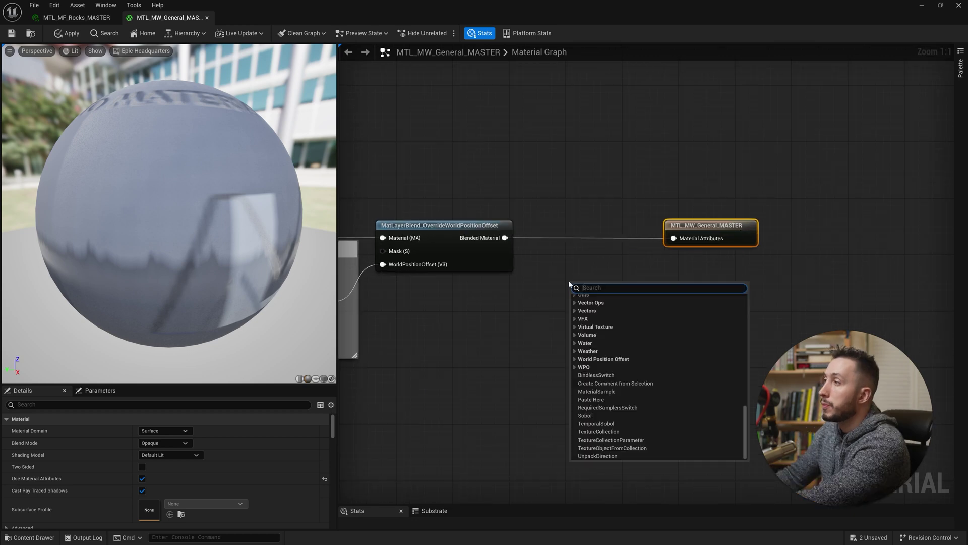
pyautogui.write('Surface weather')
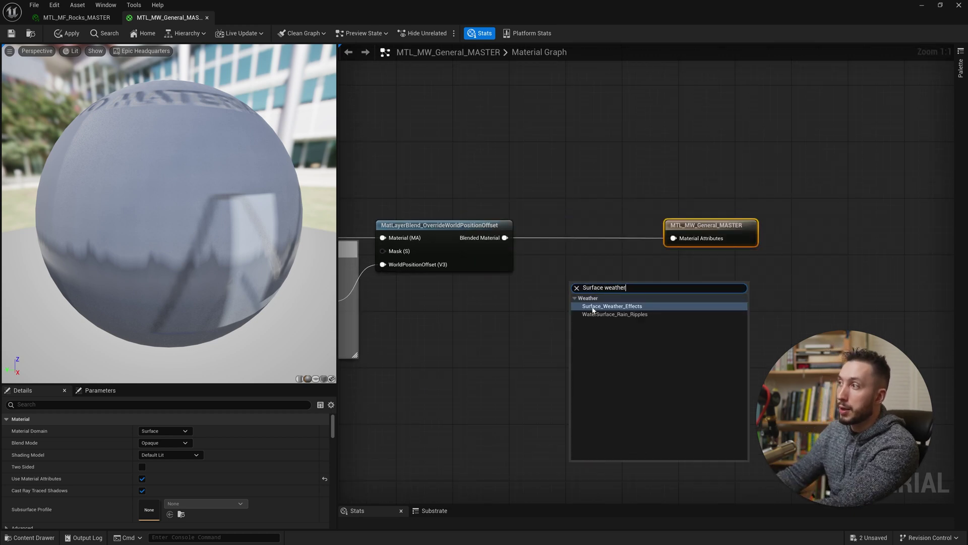
pyautogui.click(625, 306)
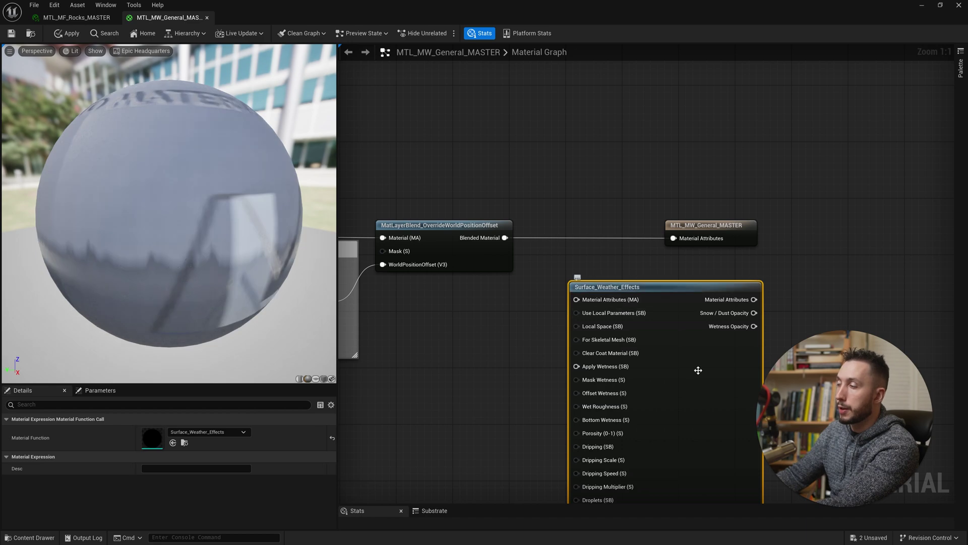
# Arrange the Surface_Weather_Effects node between MatLayerBlend_OverrideWorldPositionOffset and the MTL_MW_General_MASTER output node, with the output node spaced clear of it.
pyautogui.moveTo(696, 368); pyautogui.dragTo(555, 294, button='right')
pyautogui.scroll(-2, 666, 341)
pyautogui.moveTo(592, 212); pyautogui.dragTo(682, 208)
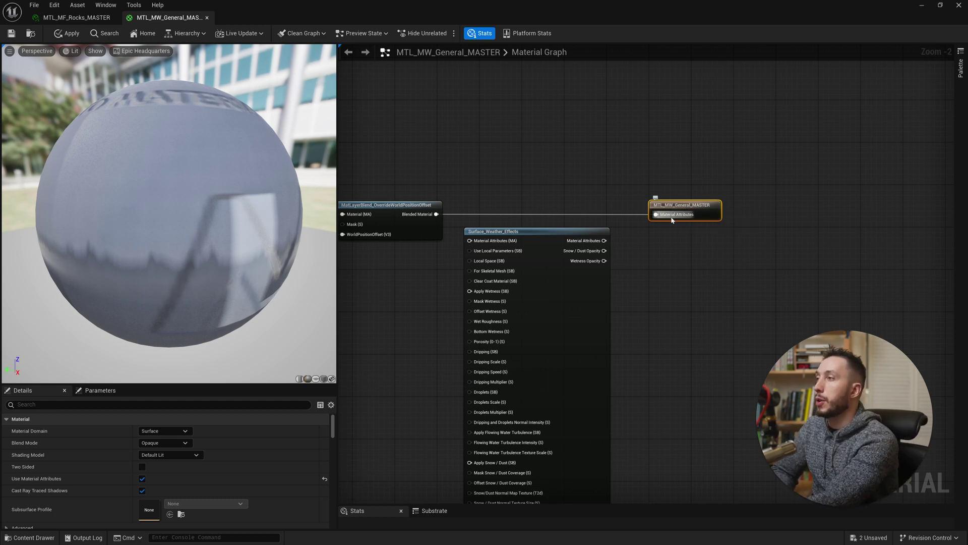
pyautogui.moveTo(504, 243)
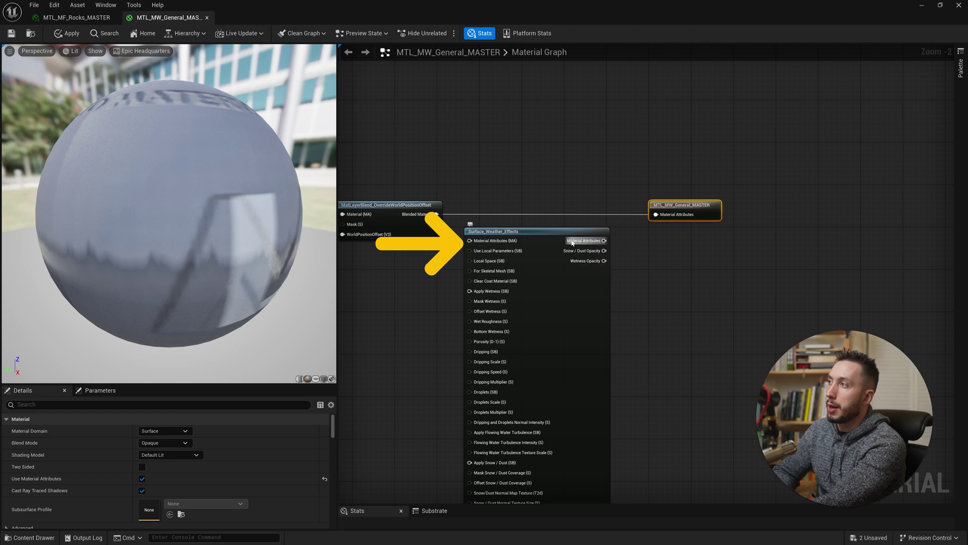
pyautogui.moveTo(626, 350); pyautogui.dragTo(678, 297, button='right')
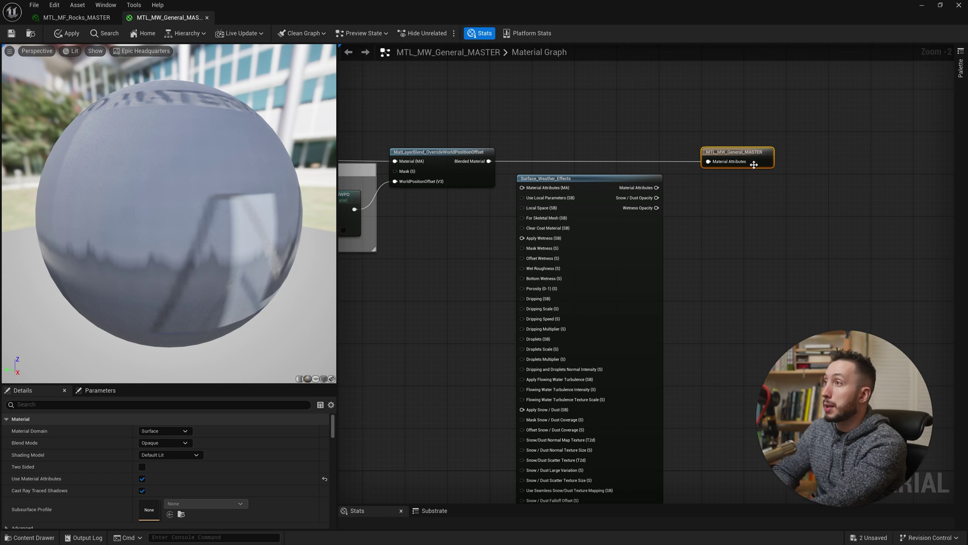
pyautogui.moveTo(677, 164); pyautogui.dragTo(652, 186, button='right')
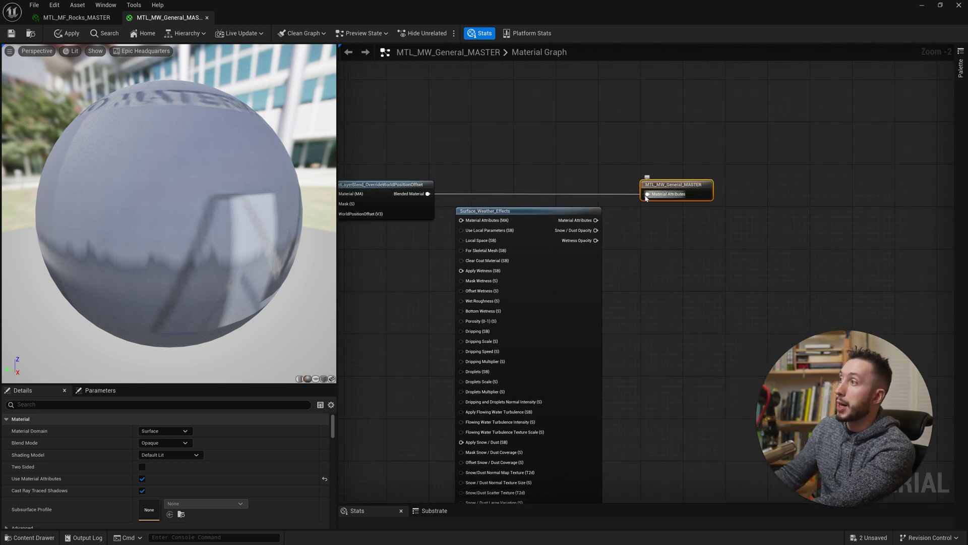
# Break the link into the MTL_MW_General_MASTER output node and turn off Use Material Attributes for the material.
pyautogui.keyDown('alt'); pyautogui.click(647, 194); pyautogui.keyUp('alt')
pyautogui.moveTo(667, 185); pyautogui.dragTo(704, 190)
pyautogui.scroll(-1, 183, 471)
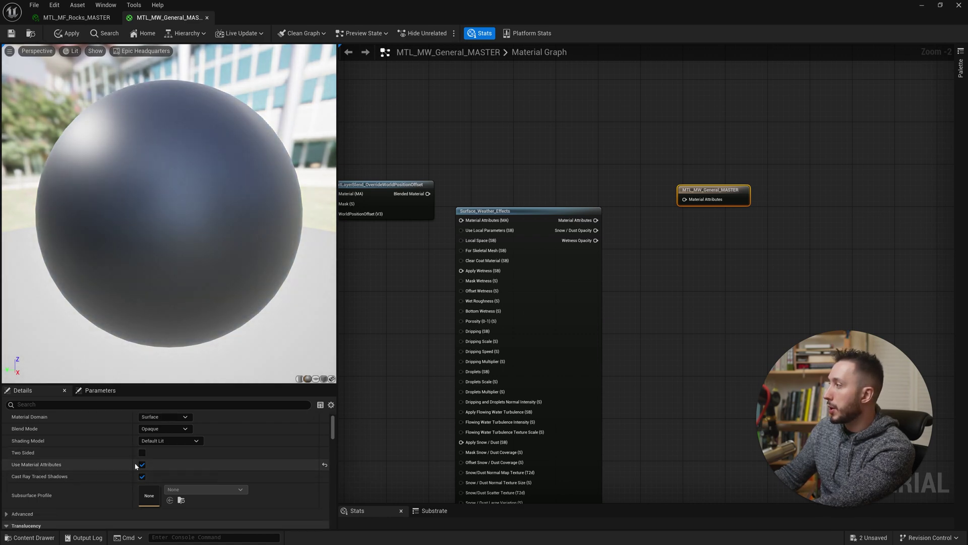
pyautogui.click(142, 465)
pyautogui.moveTo(741, 269); pyautogui.dragTo(740, 210, button='right')
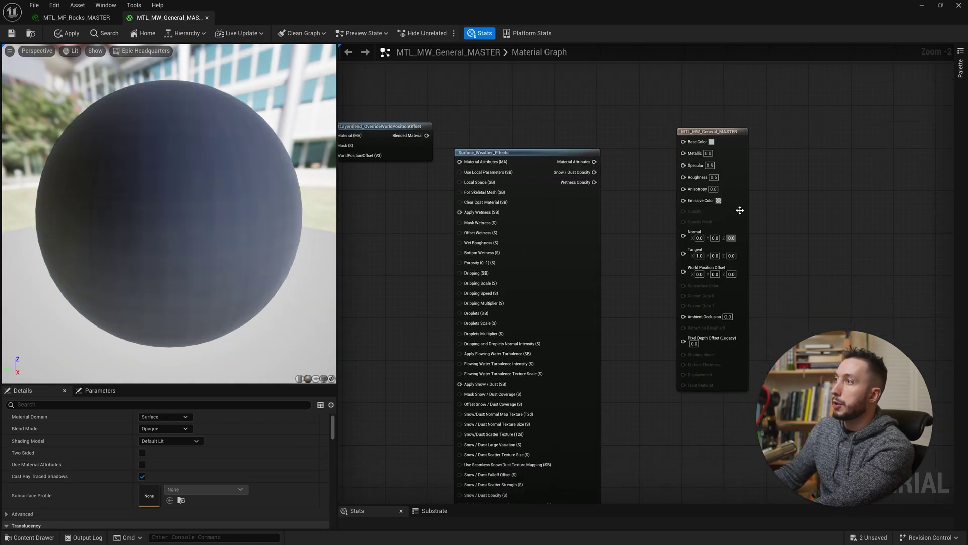
pyautogui.moveTo(740, 210); pyautogui.dragTo(760, 204)
pyautogui.scroll(-1, 640, 159)
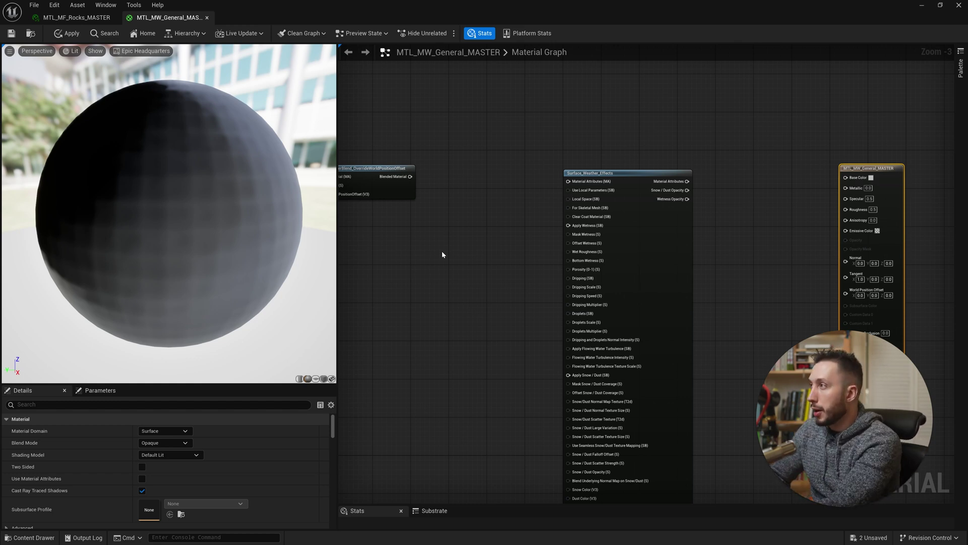
# Add a MakeMaterialAttributes node and connect its output to the Material Attributes input of Surface_Weather_Effects.
pyautogui.rightClick(449, 261)
pyautogui.write('make material')
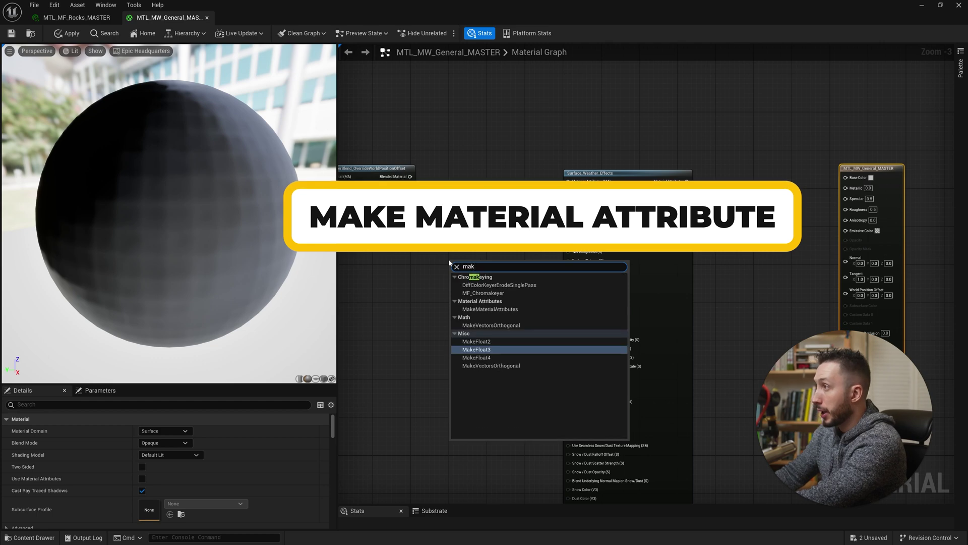
pyautogui.press('Return')
pyautogui.moveTo(488, 261); pyautogui.dragTo(490, 252)
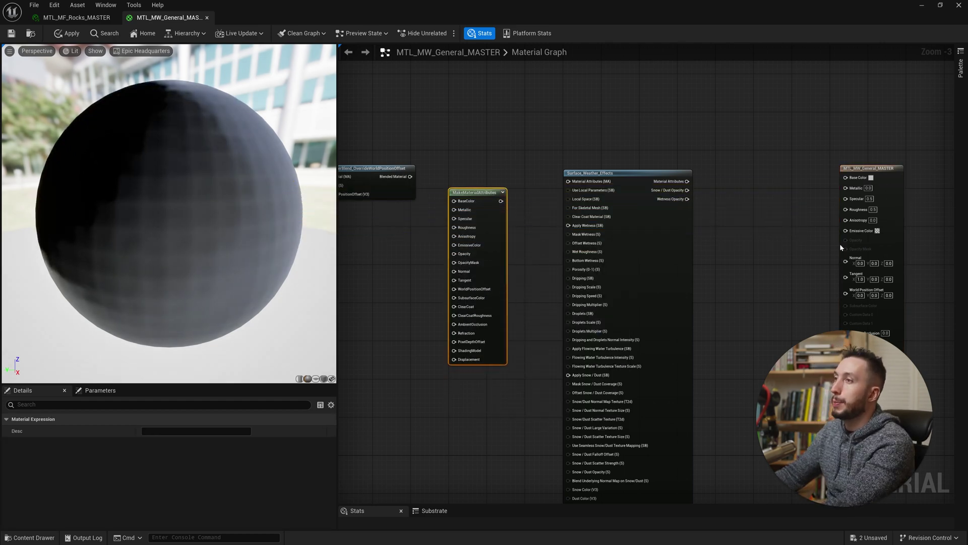
pyautogui.moveTo(896, 265); pyautogui.dragTo(835, 201, button='right')
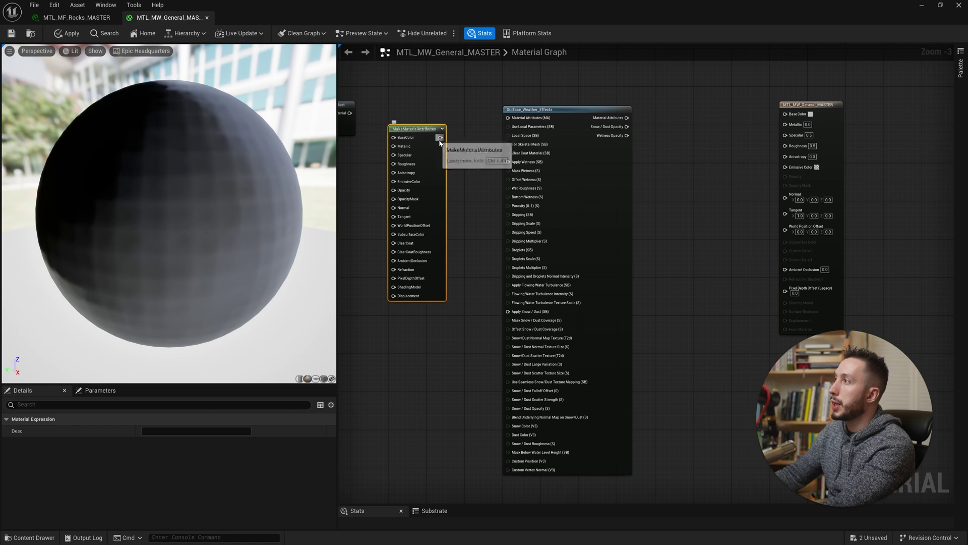
pyautogui.moveTo(440, 137); pyautogui.dragTo(508, 118)
pyautogui.moveTo(434, 200); pyautogui.dragTo(443, 182)
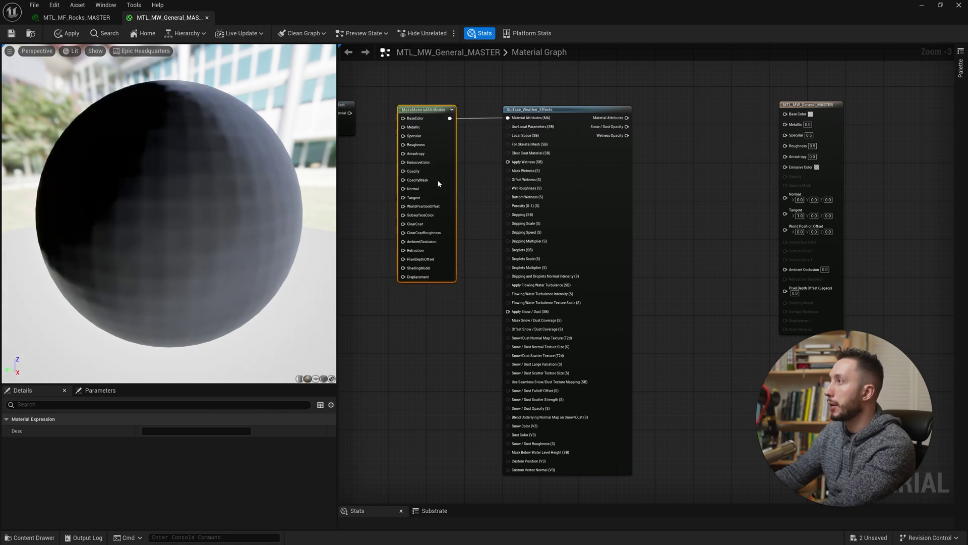
# Examine the MakeMaterialAttributes inputs and the Material Attributes output of the Surface_Weather_Effects node.
pyautogui.moveTo(456, 181); pyautogui.dragTo(489, 219, button='right')
pyautogui.moveTo(469, 169); pyautogui.dragTo(558, 149, button='right')
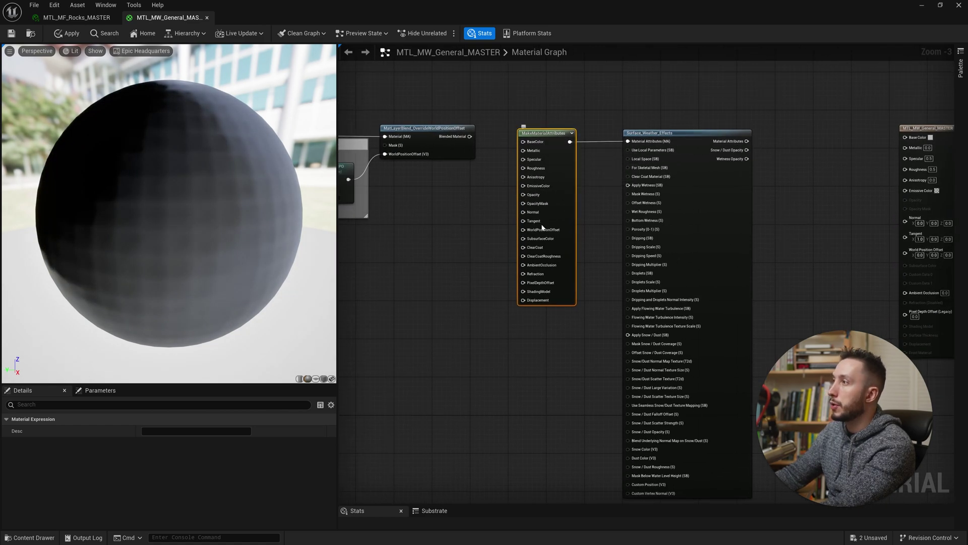
pyautogui.scroll(2, 548, 193)
pyautogui.moveTo(550, 196); pyautogui.dragTo(541, 289, button='right')
pyautogui.scroll(1, 541, 288)
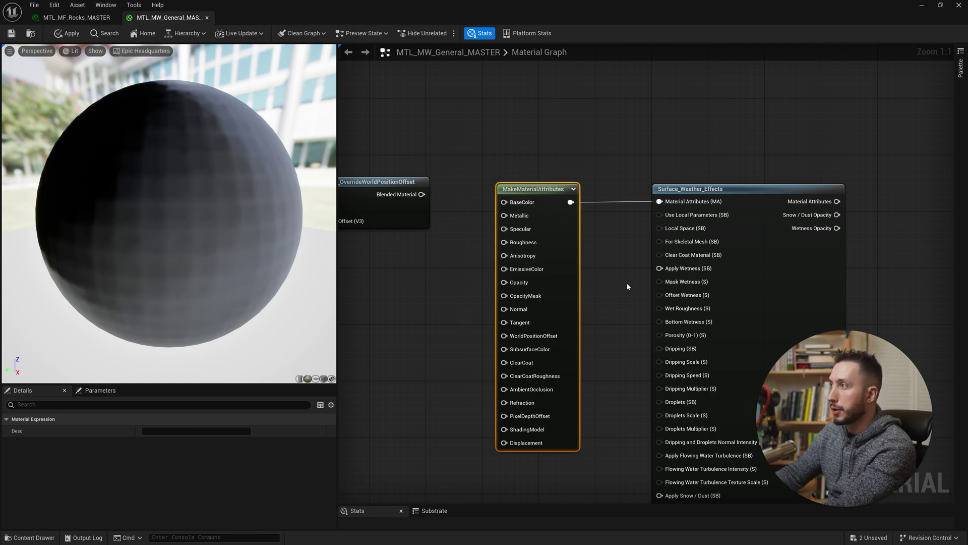
pyautogui.moveTo(628, 283); pyautogui.dragTo(505, 274, button='right')
pyautogui.moveTo(787, 233); pyautogui.dragTo(618, 237, button='right')
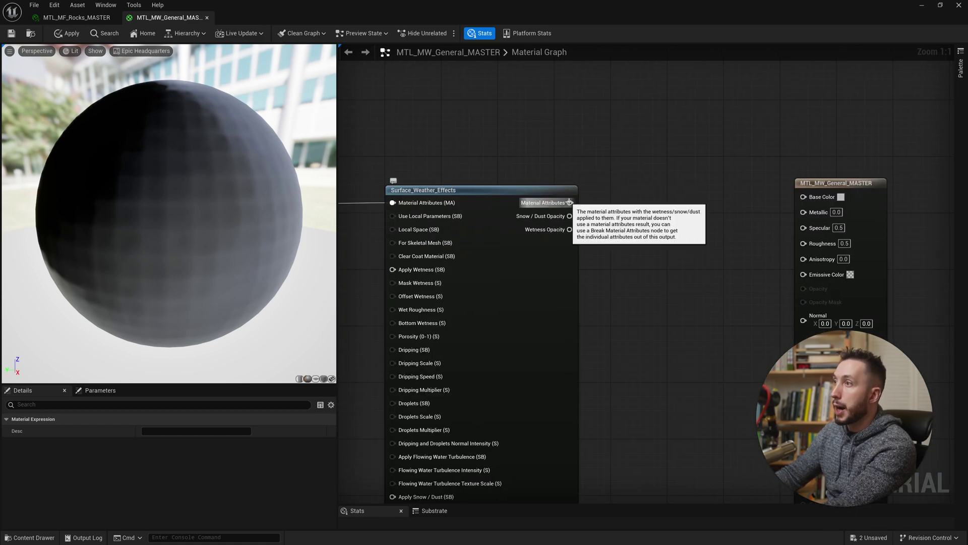
# Turn on Use Material Attributes for the material and connect the Surface_Weather_Effects Material Attributes output to the MTL_MW_General_MASTER output node.
pyautogui.scroll(-1, 596, 172)
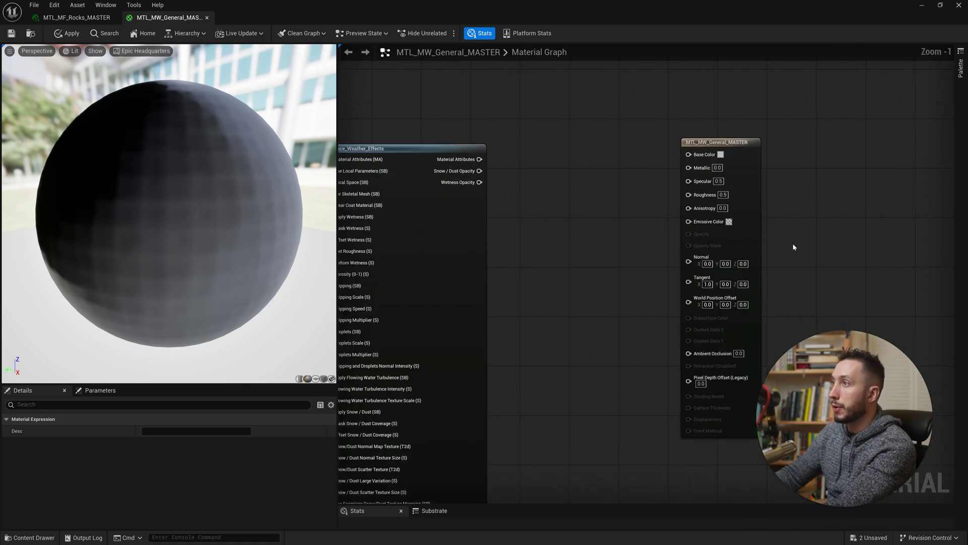
pyautogui.click(754, 239)
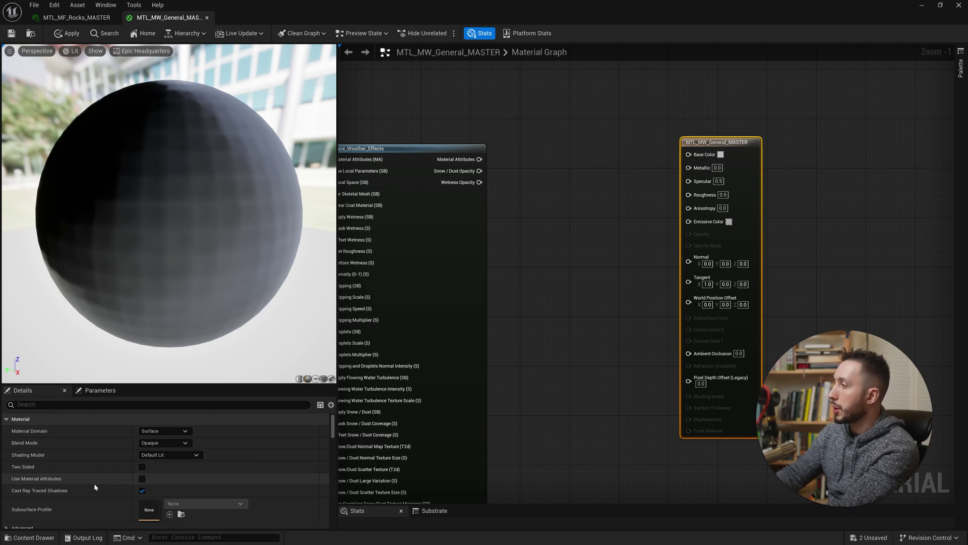
pyautogui.click(141, 478)
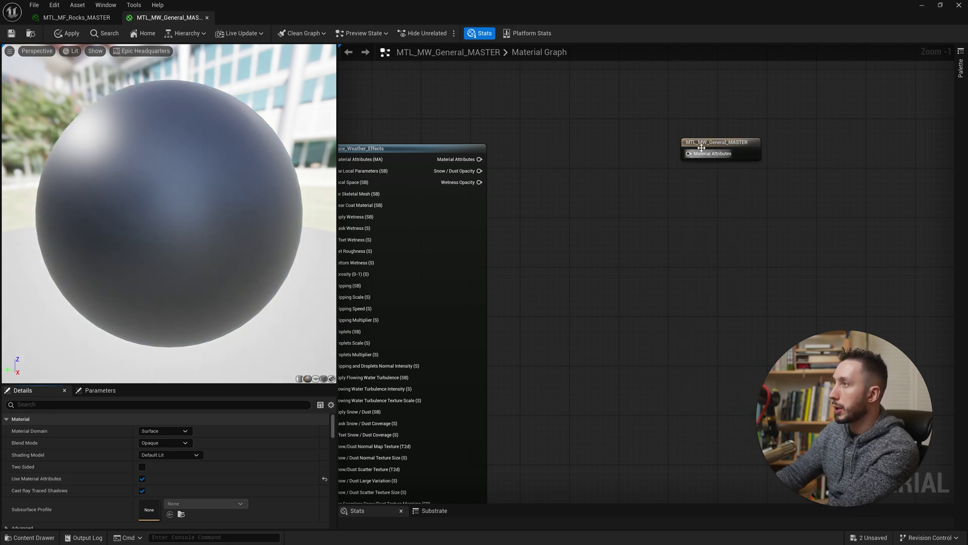
pyautogui.moveTo(696, 148); pyautogui.dragTo(622, 163)
pyautogui.moveTo(481, 159); pyautogui.dragTo(621, 172)
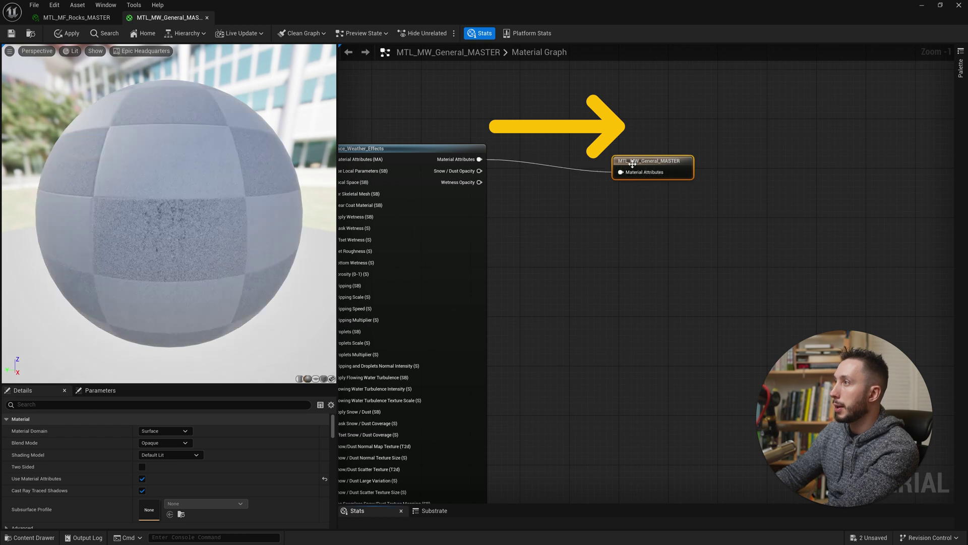
# Replace the MakeMaterialAttributes node with a SetMaterialAttributes node.
pyautogui.scroll(-1, 650, 243)
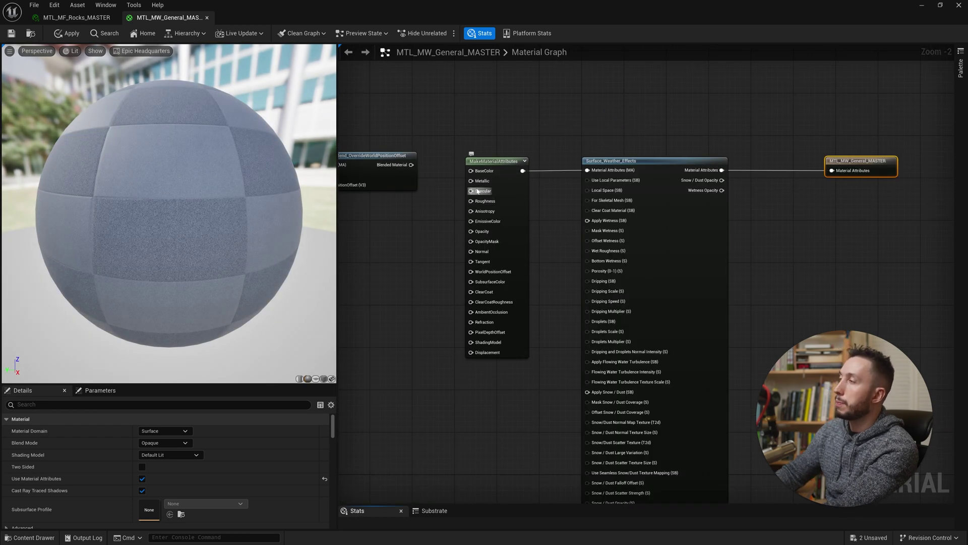
pyautogui.click(512, 211)
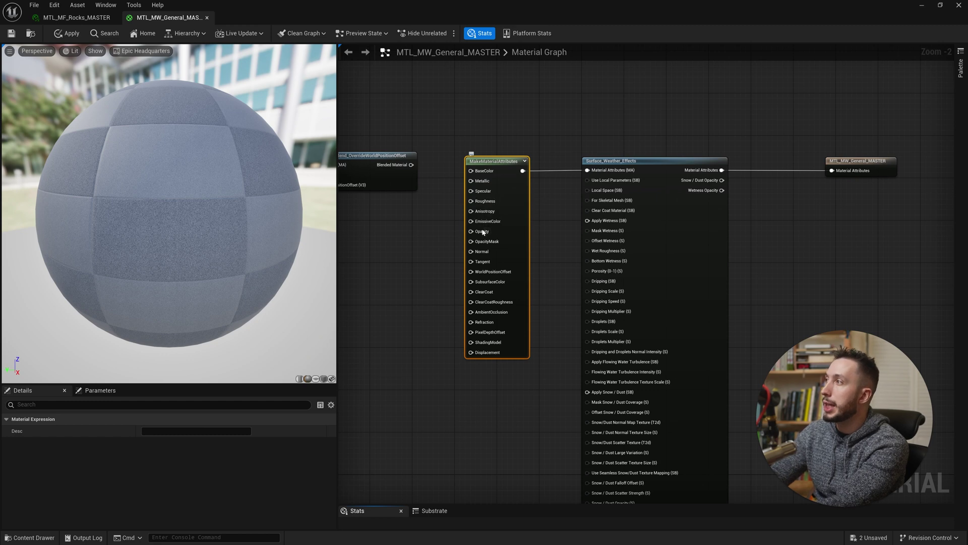
pyautogui.press('Delete')
pyautogui.rightClick(475, 200)
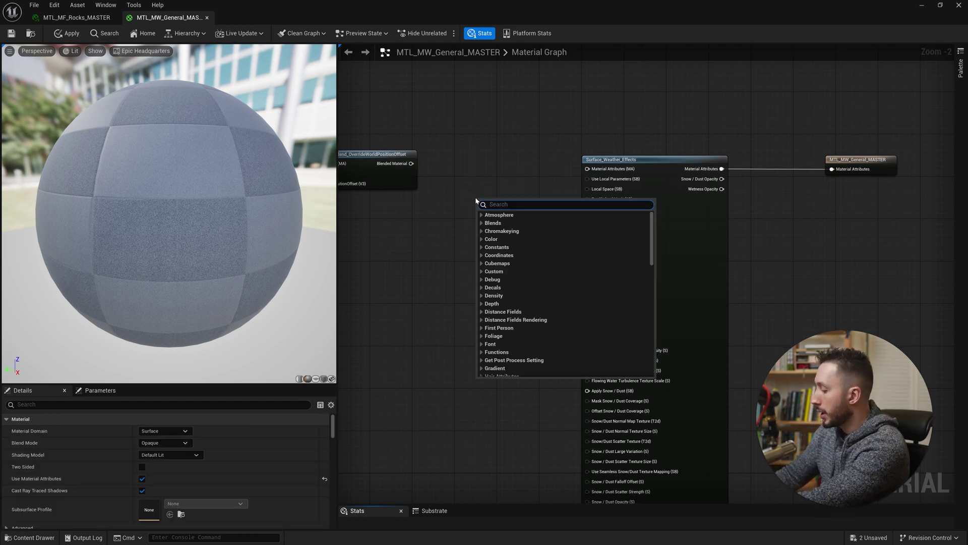
pyautogui.write('set am')
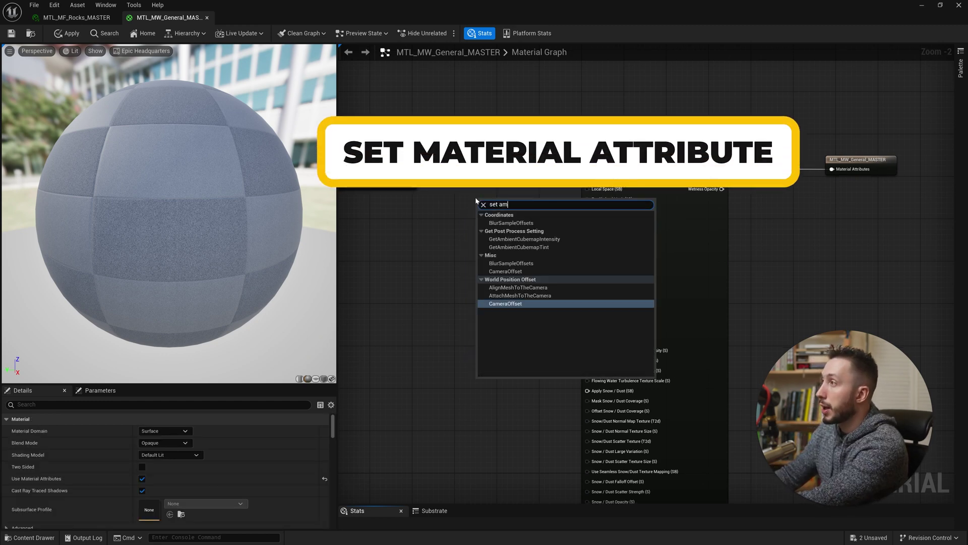
pyautogui.press('Return')
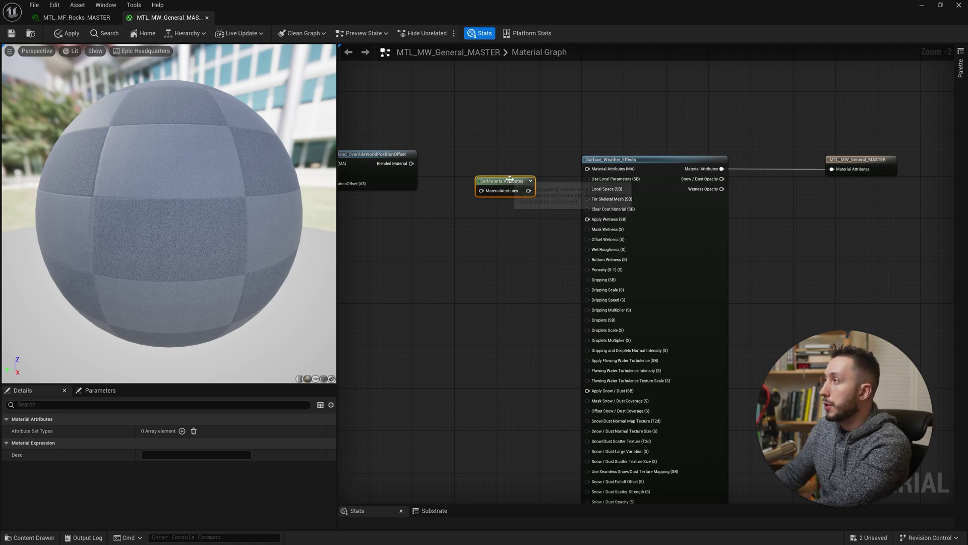
# Add Base Color, Metallic, Specular and Roughness as attribute set types on the SetMaterialAttributes node.
pyautogui.click(182, 431)
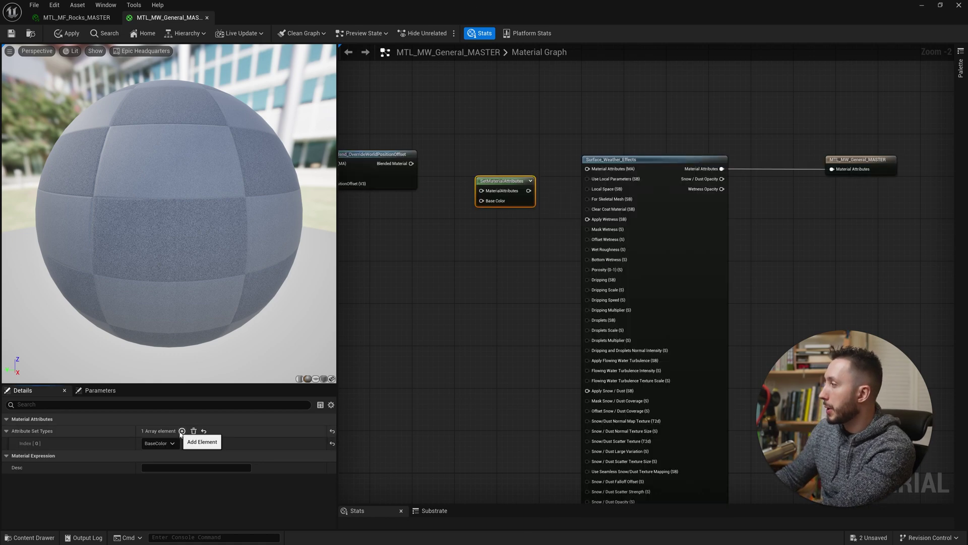
pyautogui.click(184, 430)
pyautogui.click(159, 443)
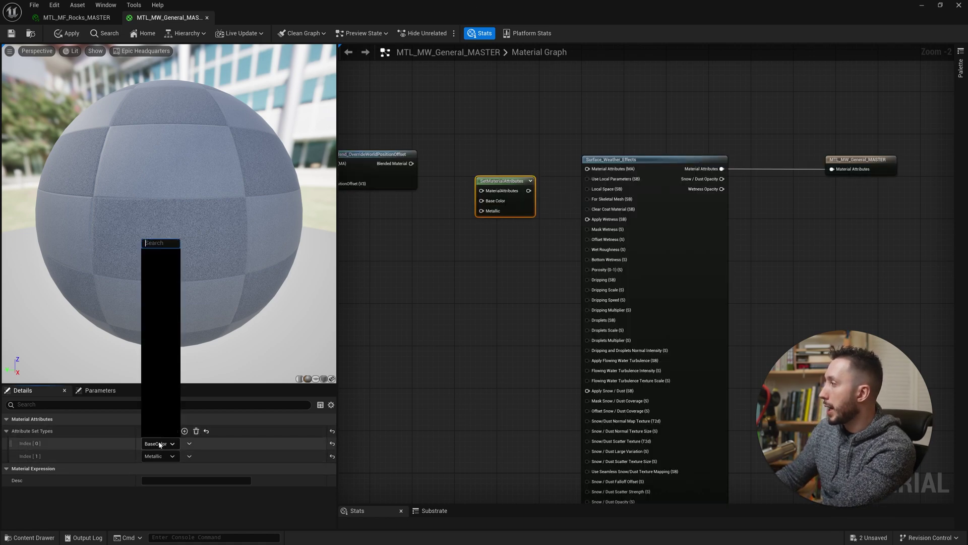
pyautogui.click(216, 513)
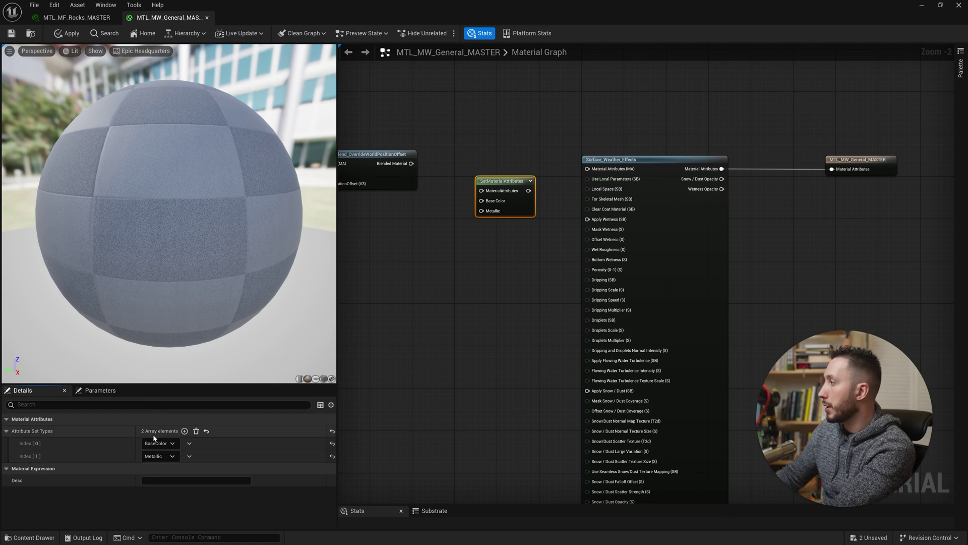
pyautogui.click(184, 430)
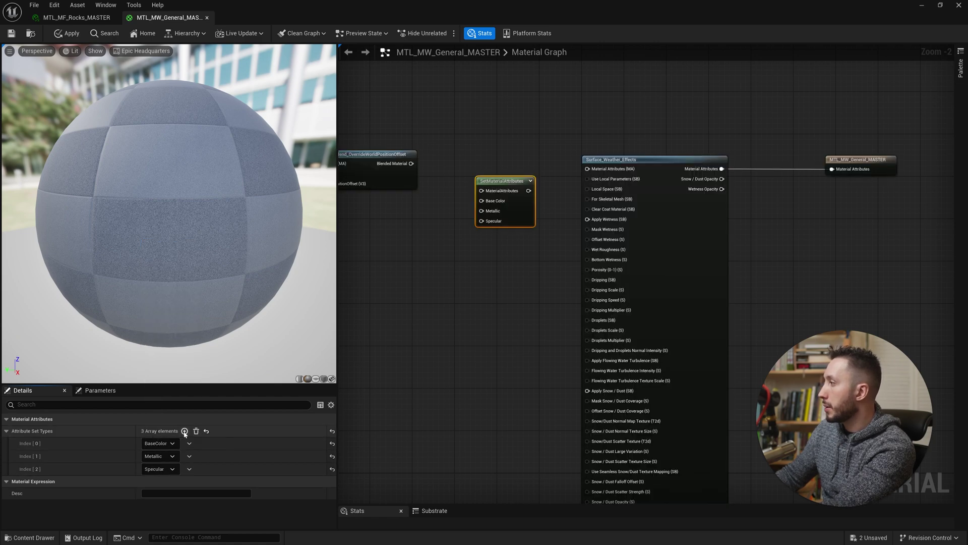
pyautogui.click(184, 431)
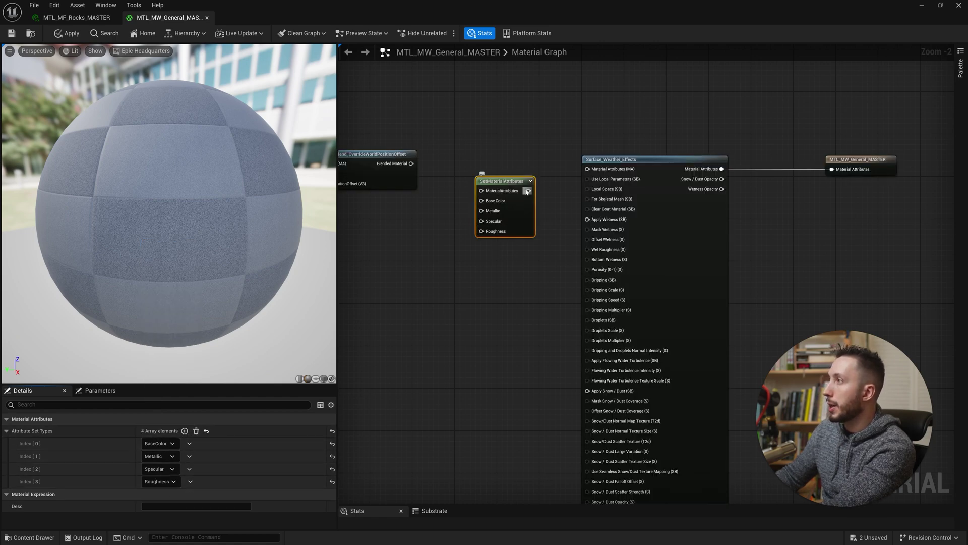
# Connect SetMaterialAttributes between the Blended Material output and the Material Attributes input of Surface_Weather_Effects.
pyautogui.moveTo(529, 190); pyautogui.dragTo(587, 168)
pyautogui.moveTo(521, 189); pyautogui.dragTo(516, 161)
pyautogui.moveTo(422, 235); pyautogui.dragTo(444, 223, button='right')
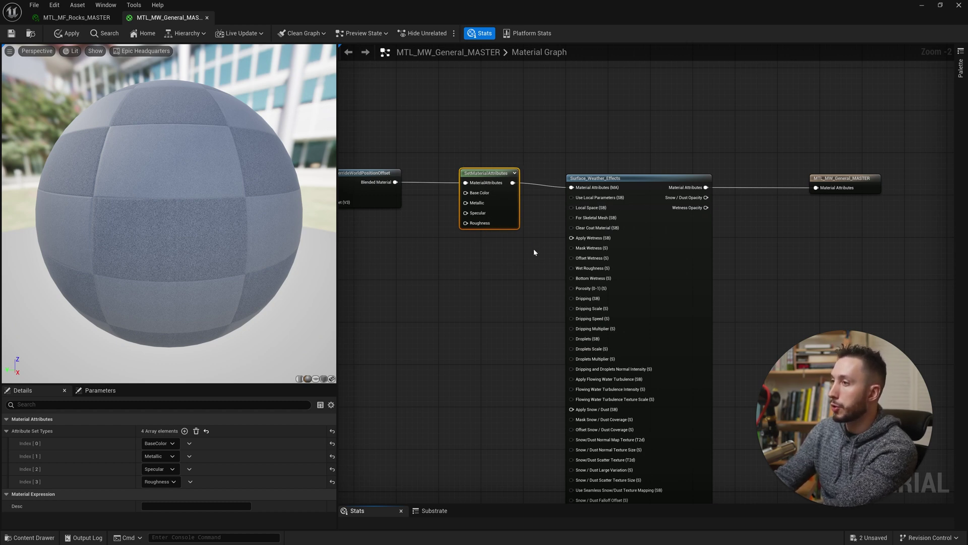
# Replace the SetMaterialAttributes node with a direct link from Blended Material to Surface_Weather_Effects' Material Attributes input, and move the remaining nodes closer together.
pyautogui.press('Delete')
pyautogui.moveTo(571, 187); pyautogui.dragTo(396, 182)
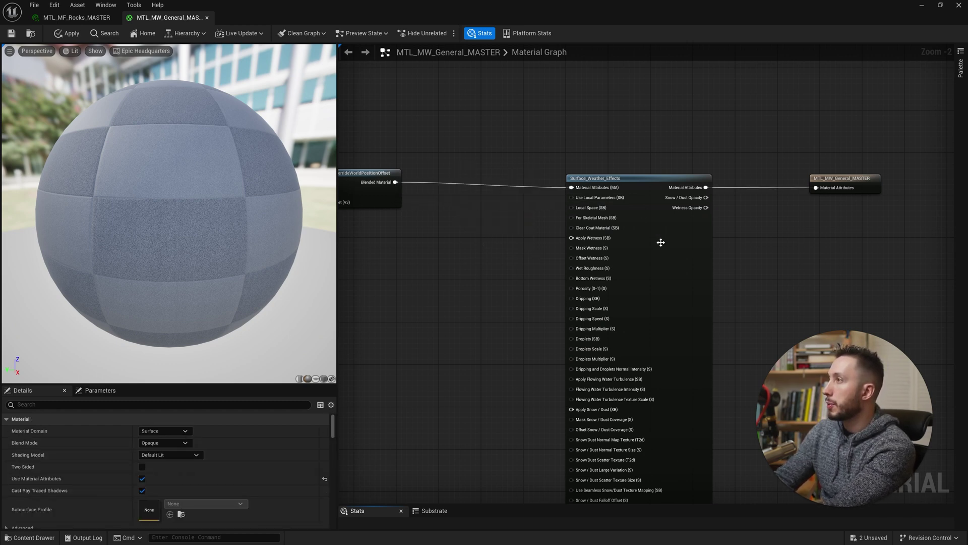
pyautogui.moveTo(661, 240); pyautogui.dragTo(589, 243)
pyautogui.moveTo(840, 177); pyautogui.dragTo(735, 178)
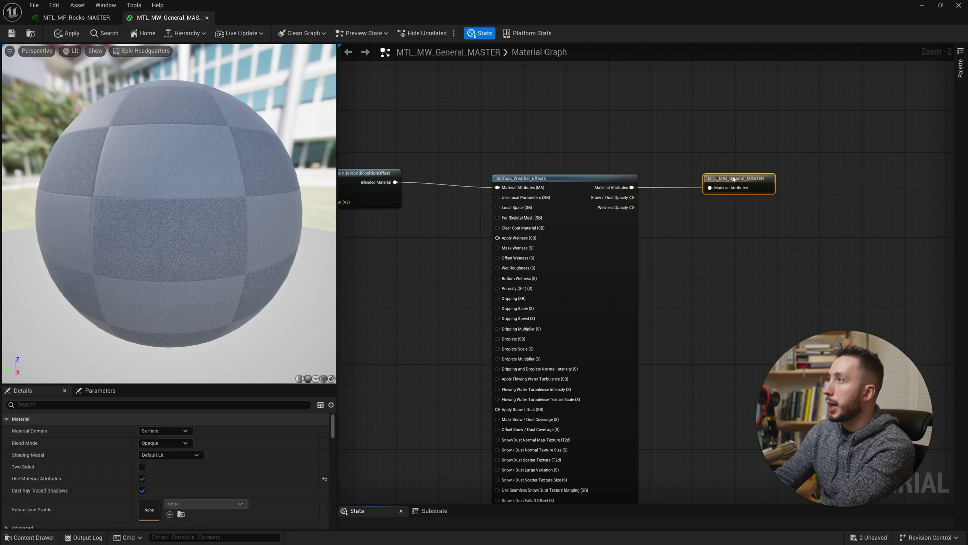
# Add a Static Bool Parameter named Apply Wetness beside the inputs of the Surface_Weather_Effects node.
pyautogui.moveTo(666, 247); pyautogui.dragTo(761, 153, button='right')
pyautogui.scroll(-2, 761, 152)
pyautogui.moveTo(679, 205); pyautogui.dragTo(606, 208, button='right')
pyautogui.scroll(1, 606, 208)
pyautogui.scroll(1, 606, 208)
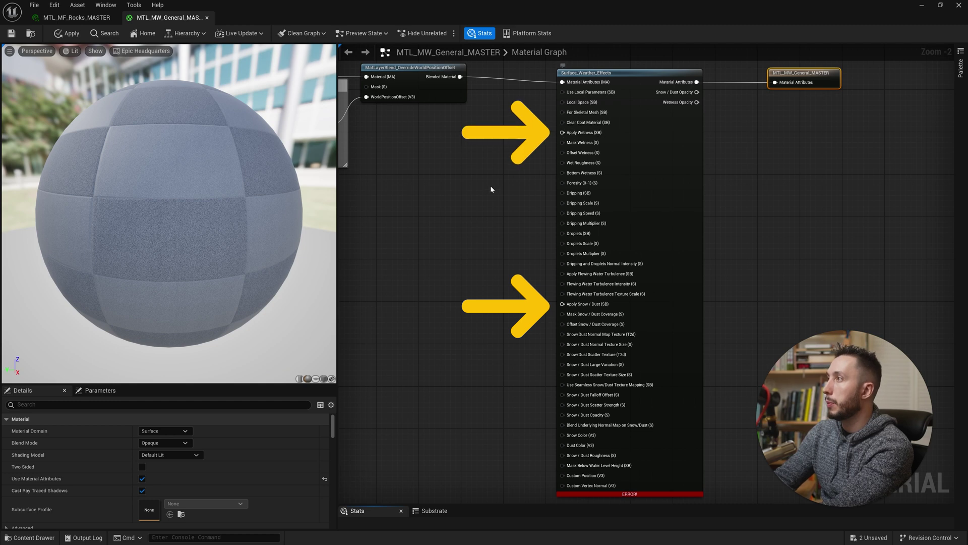
pyautogui.rightClick(446, 211)
pyautogui.write('static bool')
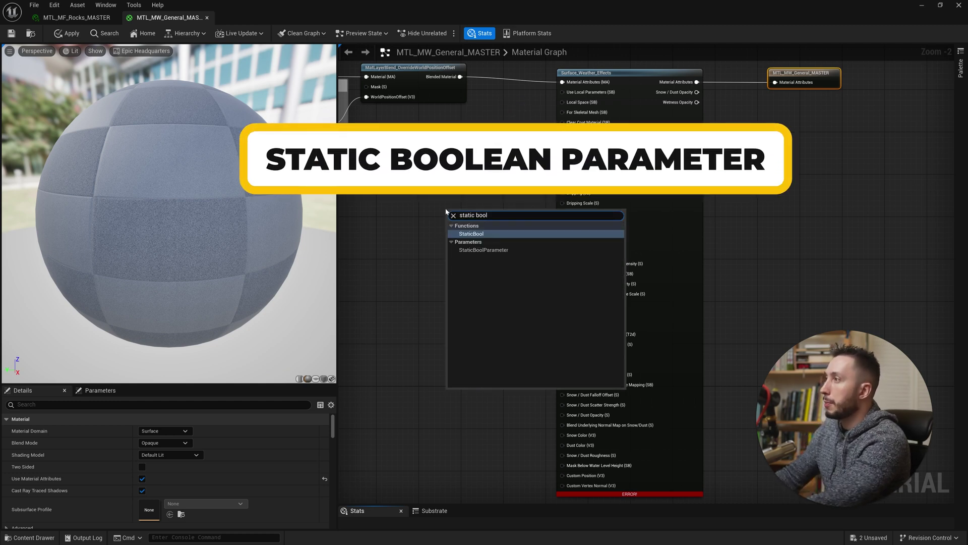
pyautogui.press('Down')
pyautogui.press('Return')
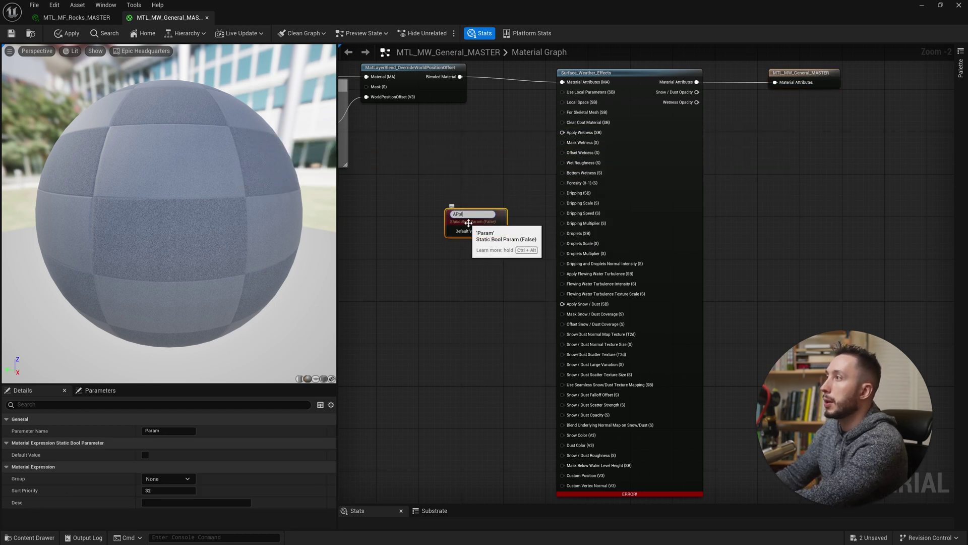
pyautogui.write('Apply We')
pyautogui.write('tness')
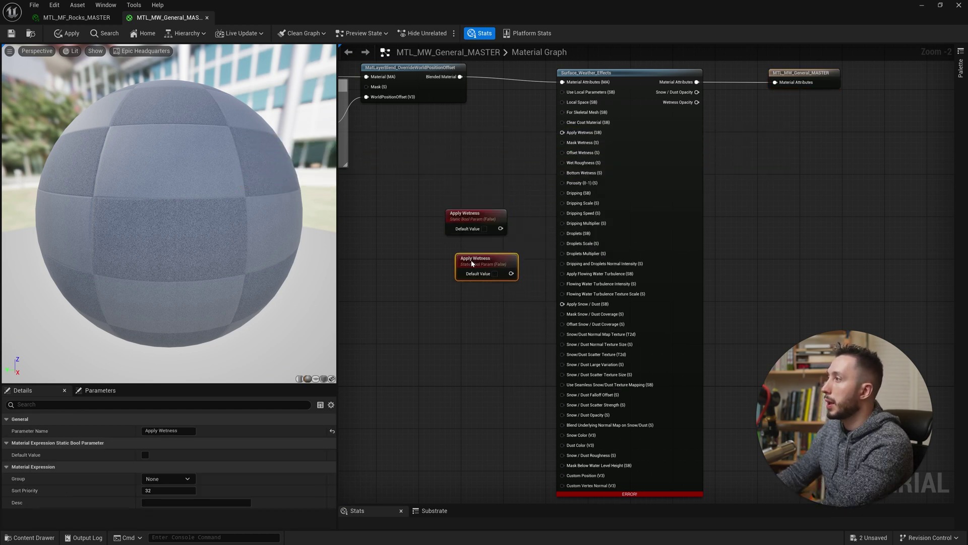
# Rename the duplicated static bool parameter to Apply Snow/Dust.
pyautogui.doubleClick(474, 260)
pyautogui.click(159, 431)
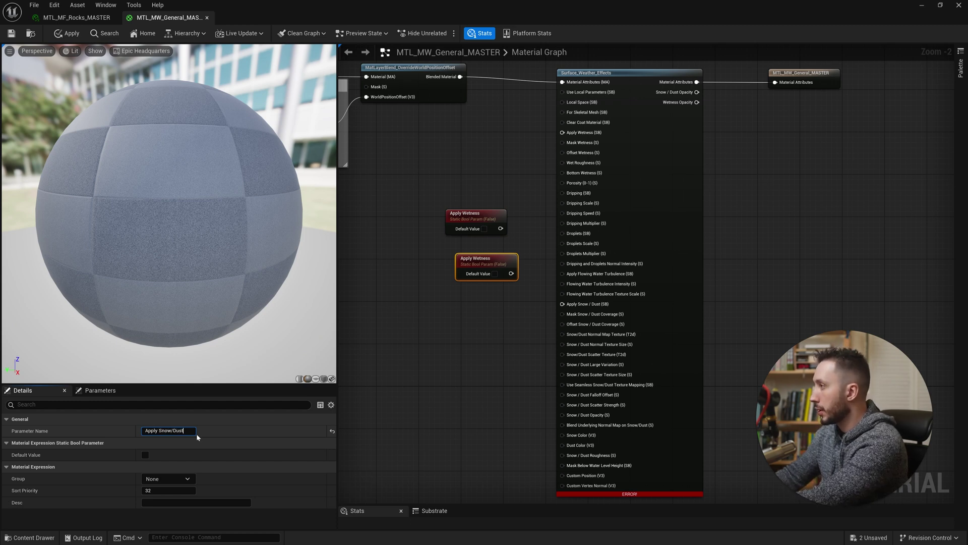
pyautogui.write('Snow/Dust')
pyautogui.press('Return')
# Connect Apply Wetness and Apply Snow/Dust to their matching Surface_Weather_Effects inputs and default both to true.
pyautogui.moveTo(500, 229)
pyautogui.mouseDown()
pyautogui.moveTo(564, 132)
pyautogui.moveTo(499, 229)
pyautogui.mouseUp()
pyautogui.click(484, 229)
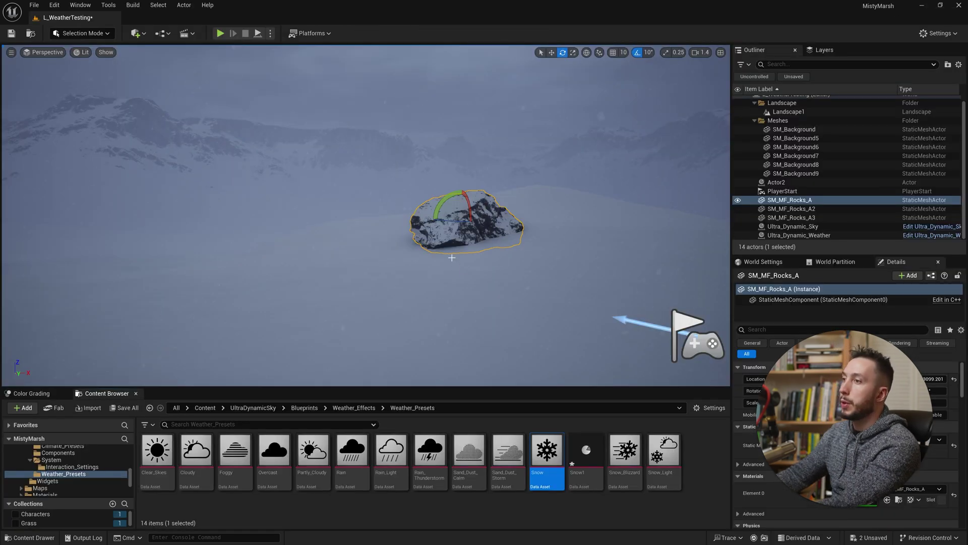
# Inspect the snow-covered rocks and landscape in the level, including a short play test with the character.
pyautogui.moveTo(452, 257)
pyautogui.mouseDown(button='right')
pyautogui.moveTo(482, 252)
pyautogui.moveTo(330, 253)
pyautogui.moveTo(451, 259)
pyautogui.mouseUp(button='right')
pyautogui.press('w')
pyautogui.press('s')
pyautogui.press('a')
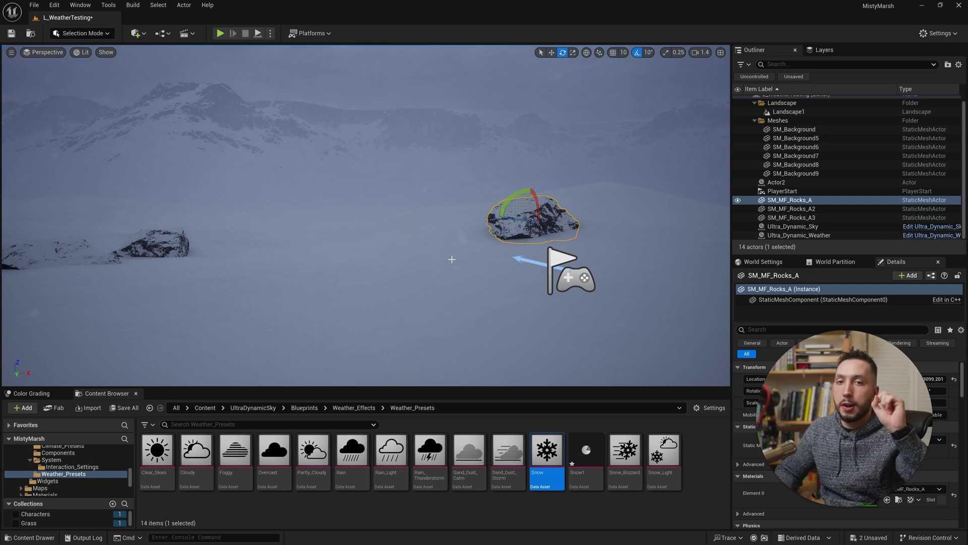
pyautogui.hotkey('alt', 'p')
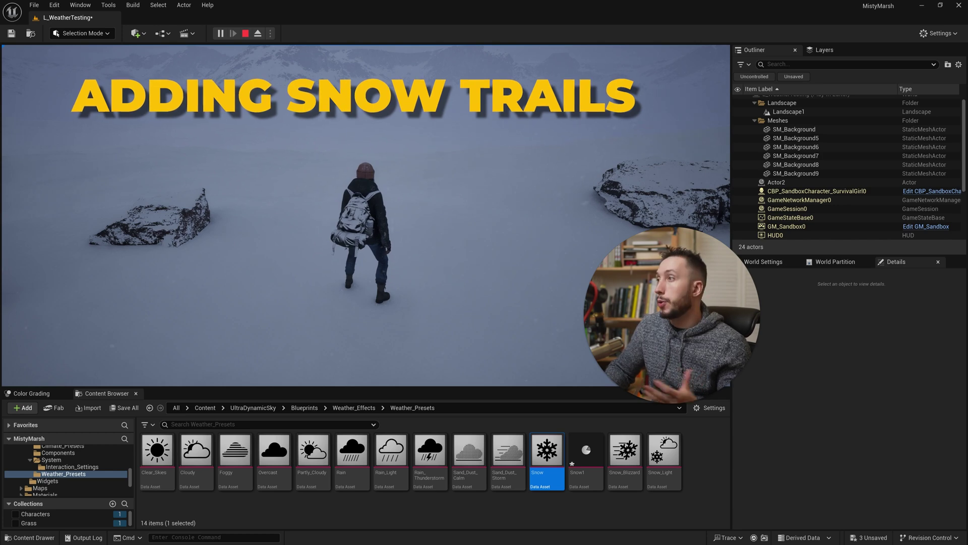
pyautogui.press('Escape')
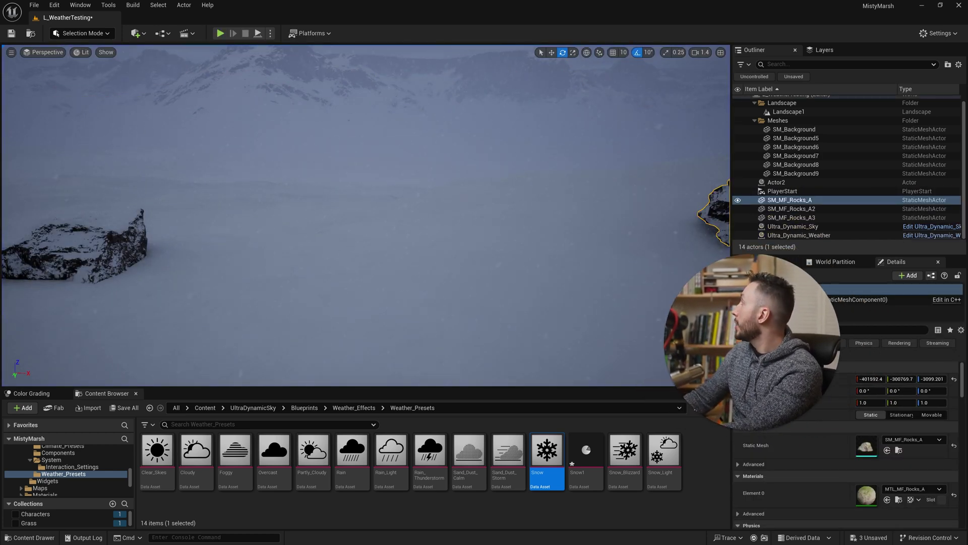
# Arrange the character Blueprint as a floating window over the level viewport, leaving the Content Browser accessible below it.
pyautogui.moveTo(0, 31); pyautogui.dragTo(188, 106)
pyautogui.click(478, 106)
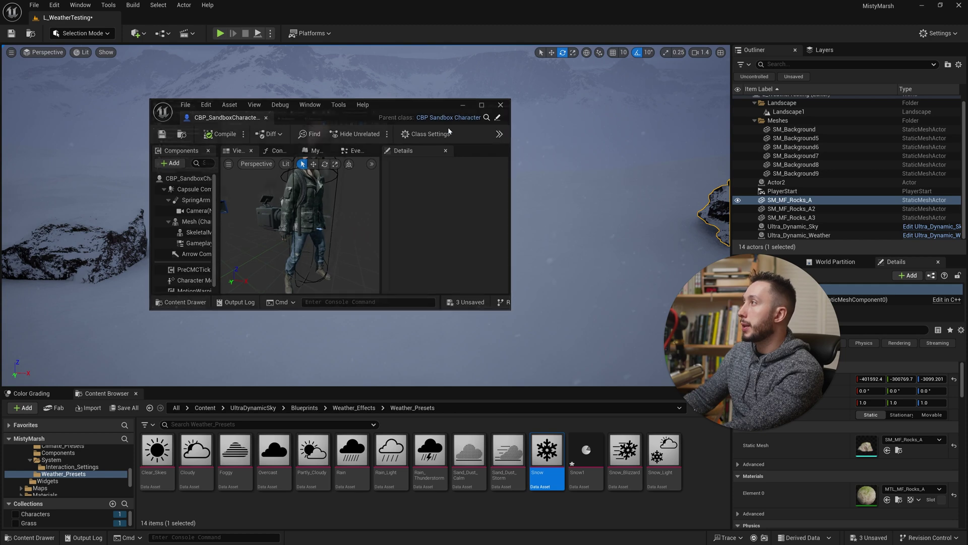
pyautogui.moveTo(499, 152); pyautogui.dragTo(471, 141, button='right')
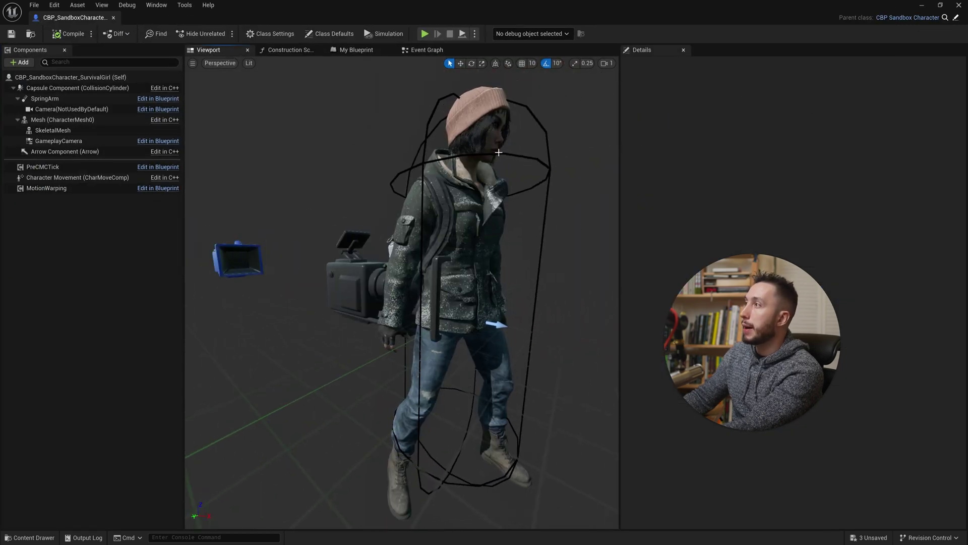
pyautogui.moveTo(499, 18); pyautogui.dragTo(177, 19)
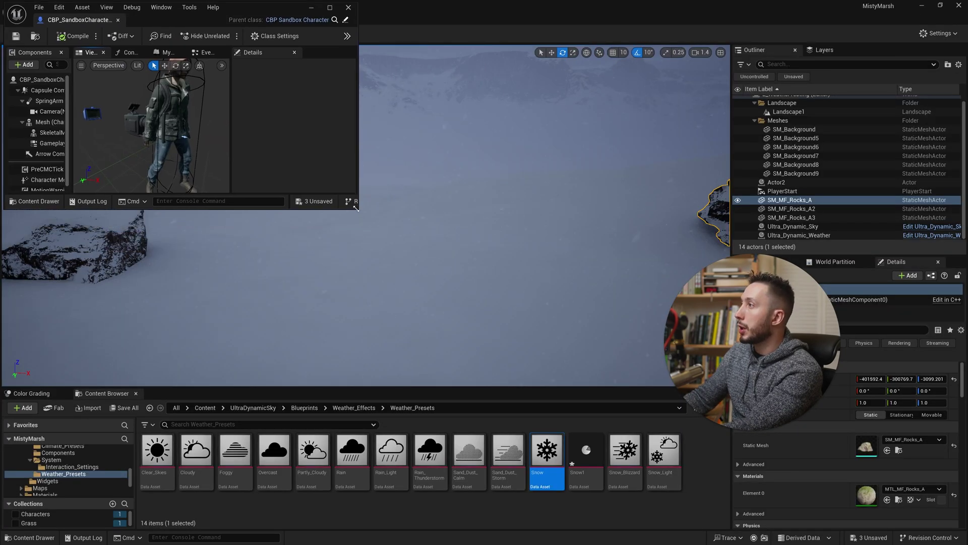
pyautogui.moveTo(355, 208); pyautogui.dragTo(740, 398)
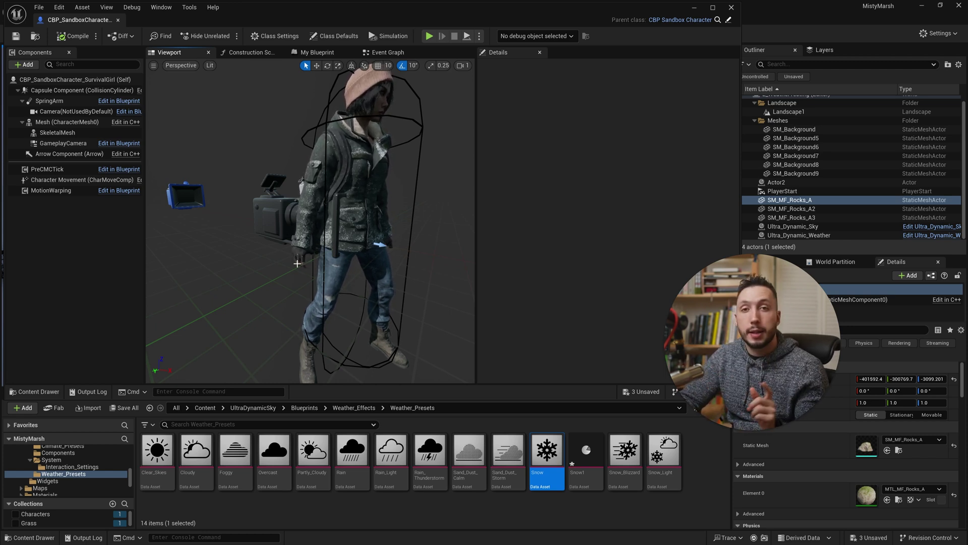
# Open the UltraDynamicSky/Blueprints/Weather_Effects folder and locate the DLWE_Interaction component.
pyautogui.click(254, 408)
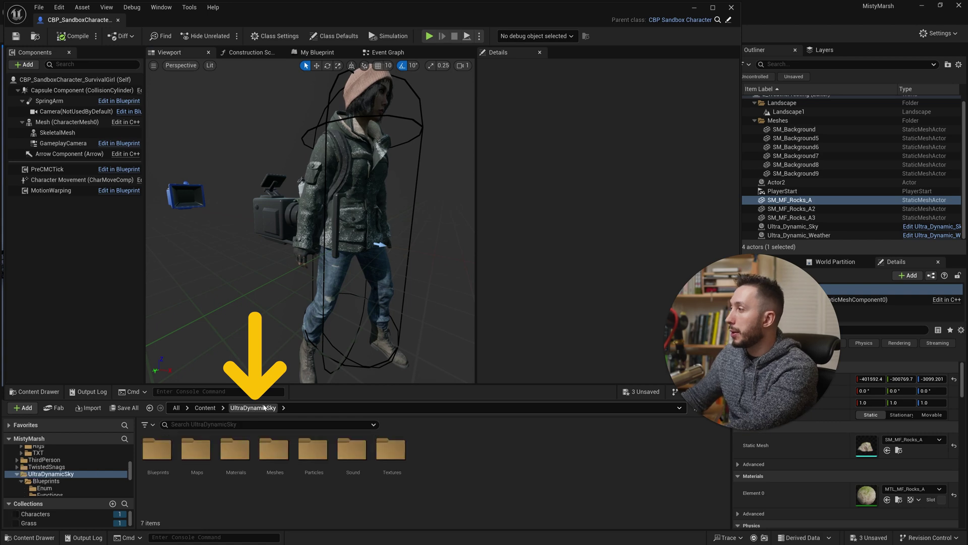
pyautogui.doubleClick(157, 449)
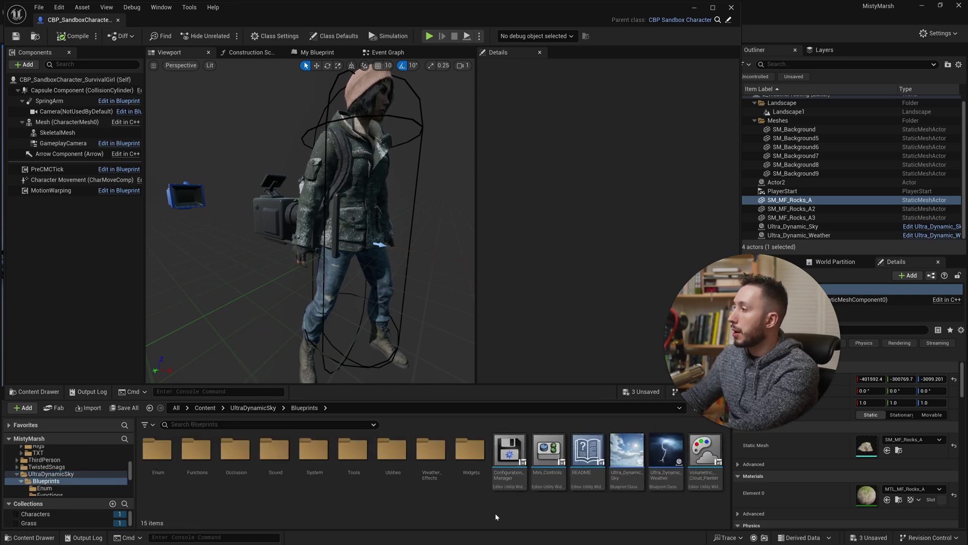
pyautogui.doubleClick(430, 450)
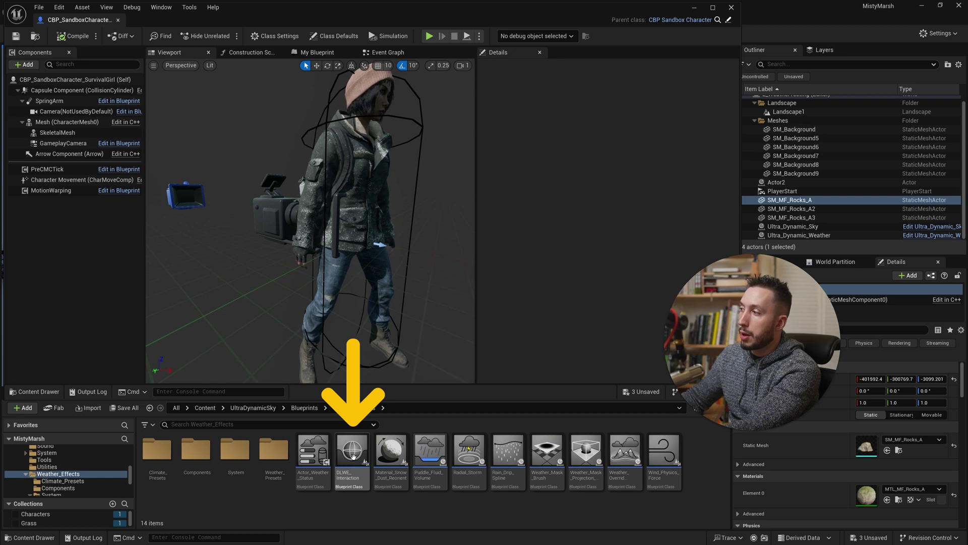
pyautogui.moveTo(352, 454)
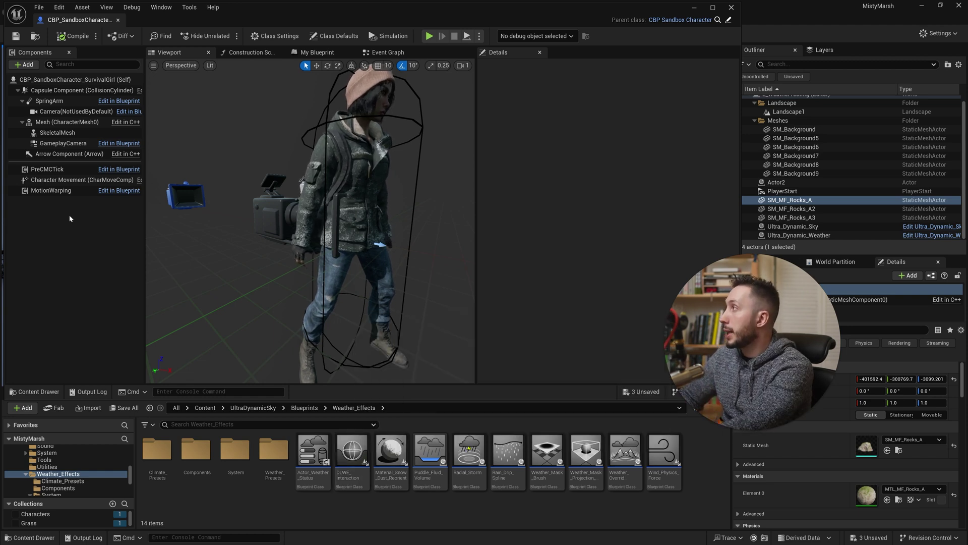
# Open the SKM_SurvivalGirl5 mesh used by the character's SkeletalMesh component in a maximized editor.
pyautogui.click(57, 132)
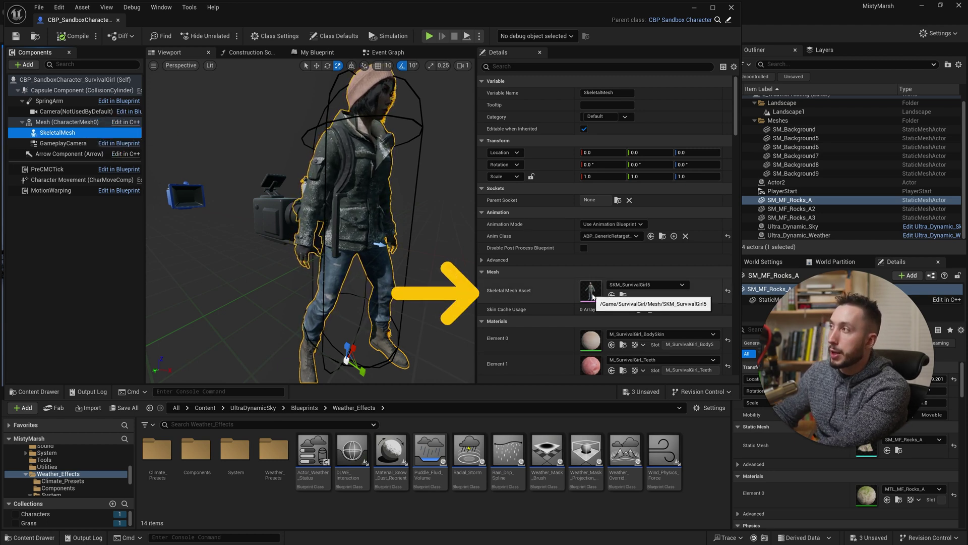
pyautogui.doubleClick(590, 291)
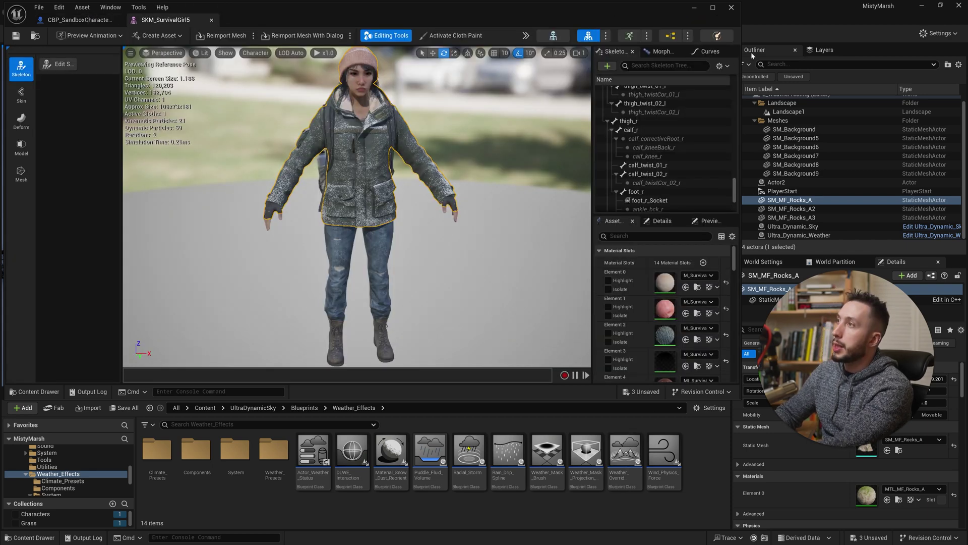
pyautogui.click(712, 7)
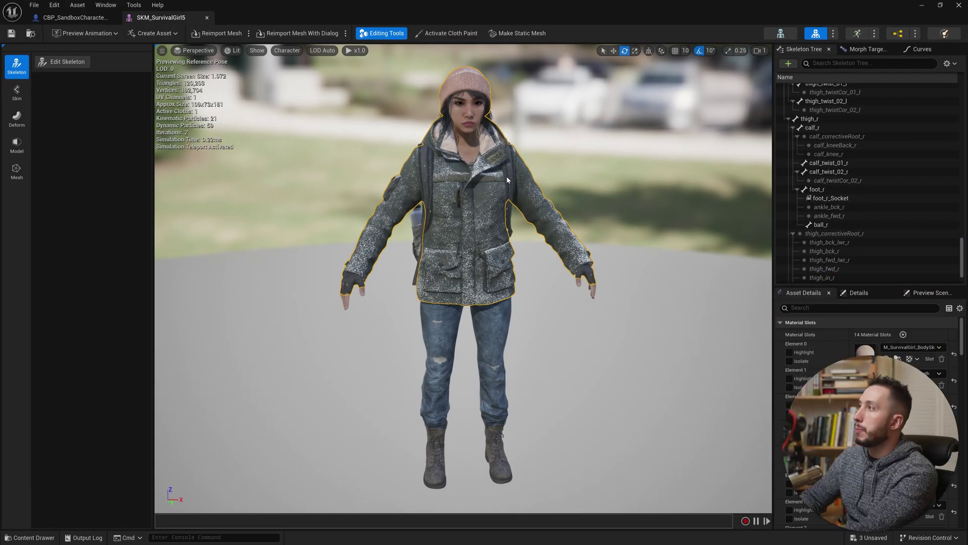
# Filter the skeleton tree by "foot" and select the foot_l bone.
pyautogui.scroll(6, 784, 116)
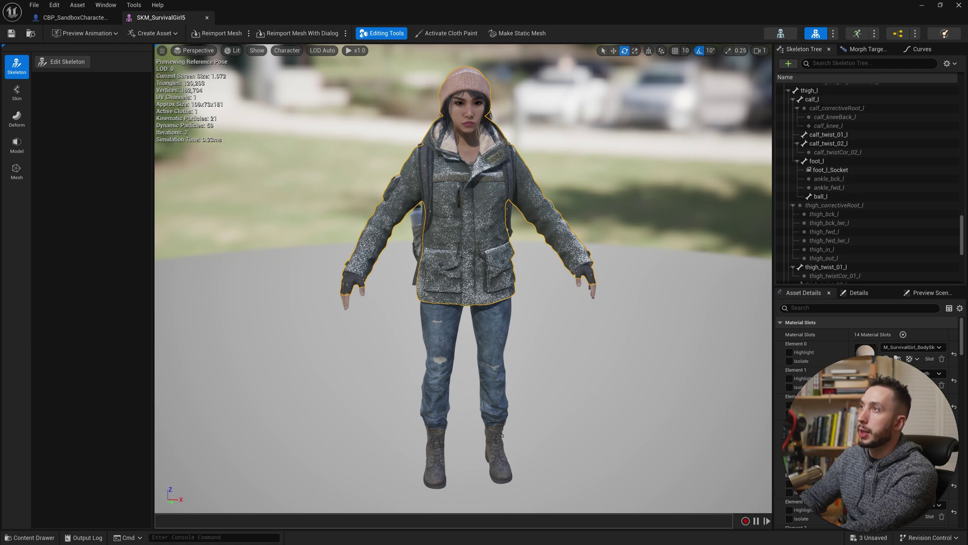
pyautogui.moveTo(962, 233); pyautogui.dragTo(959, 175)
pyautogui.scroll(3, 958, 157)
pyautogui.click(871, 66)
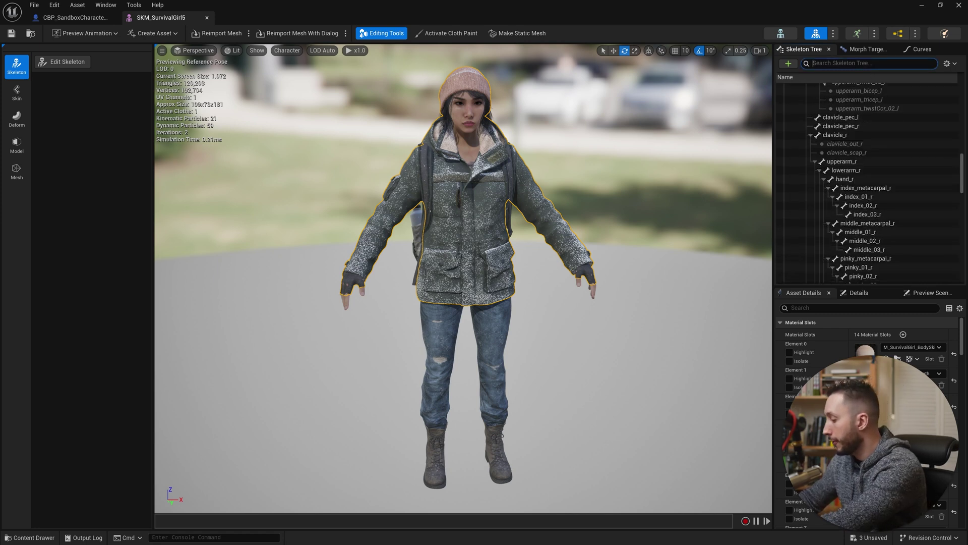
pyautogui.write('foot')
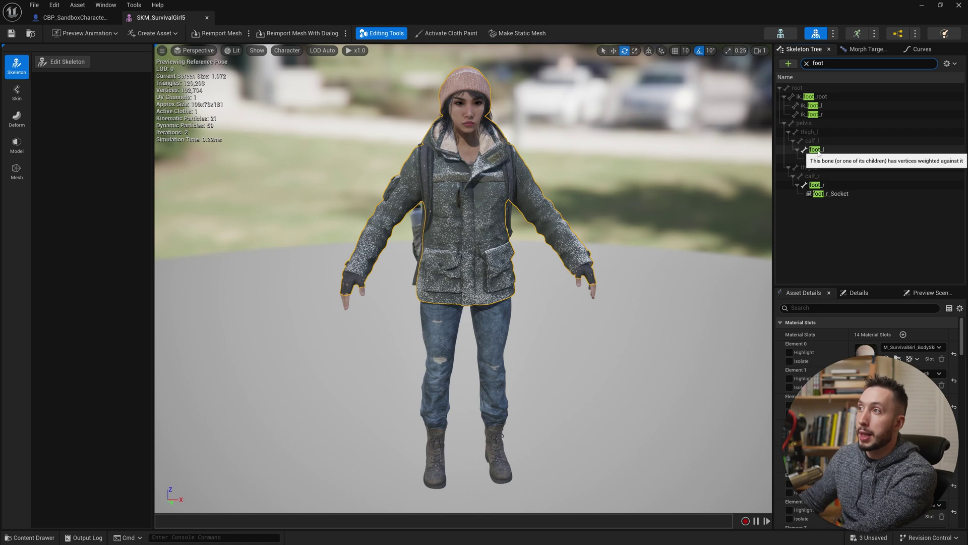
pyautogui.click(821, 149)
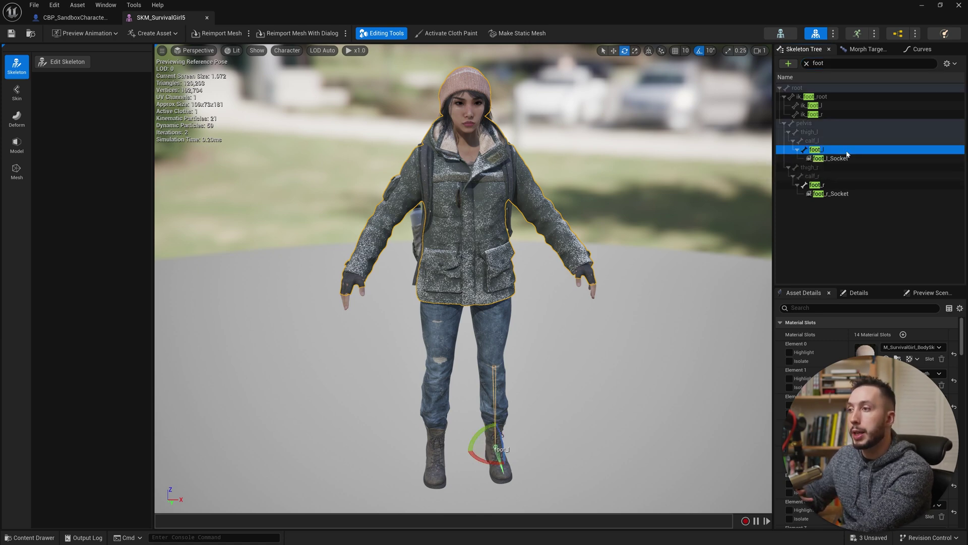
pyautogui.moveTo(549, 450)
pyautogui.mouseDown()
pyautogui.moveTo(520, 453)
pyautogui.moveTo(550, 451)
pyautogui.mouseUp()
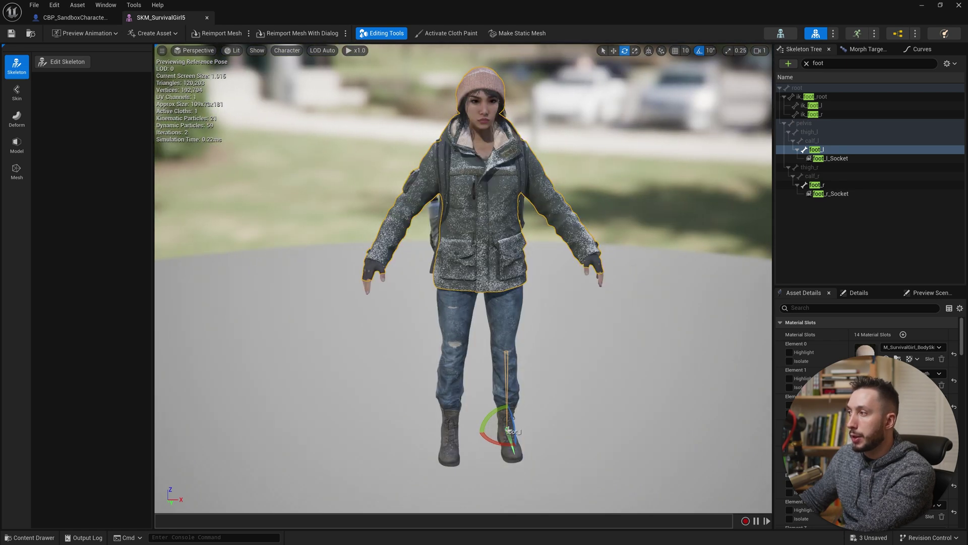
# Add a socket to the foot_l bone and name it foot_Left_Socket.
pyautogui.rightClick(847, 154)
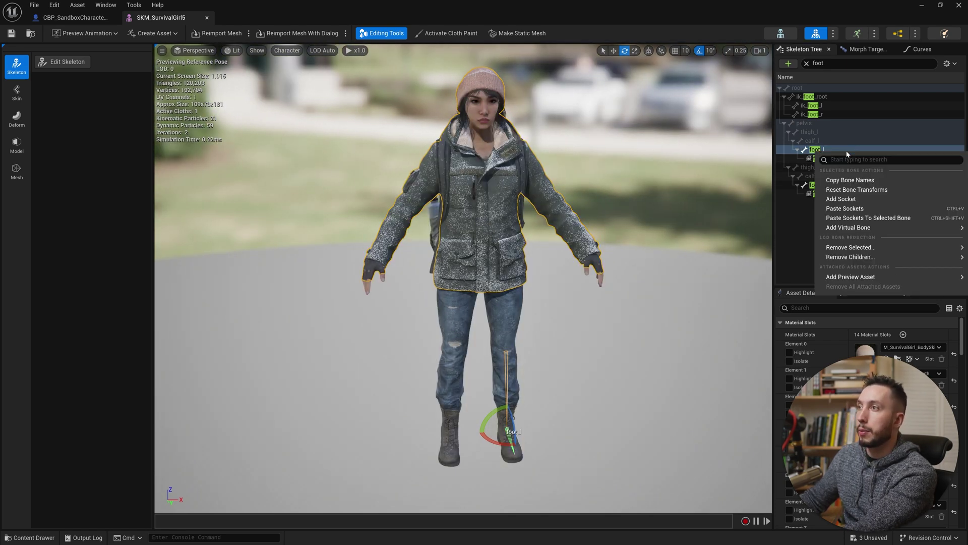
pyautogui.click(857, 200)
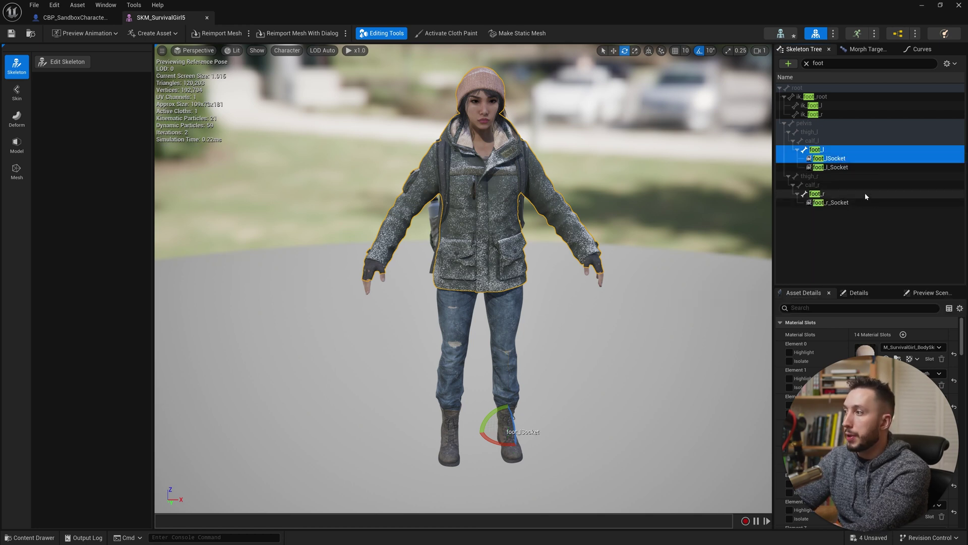
pyautogui.rightClick(835, 159)
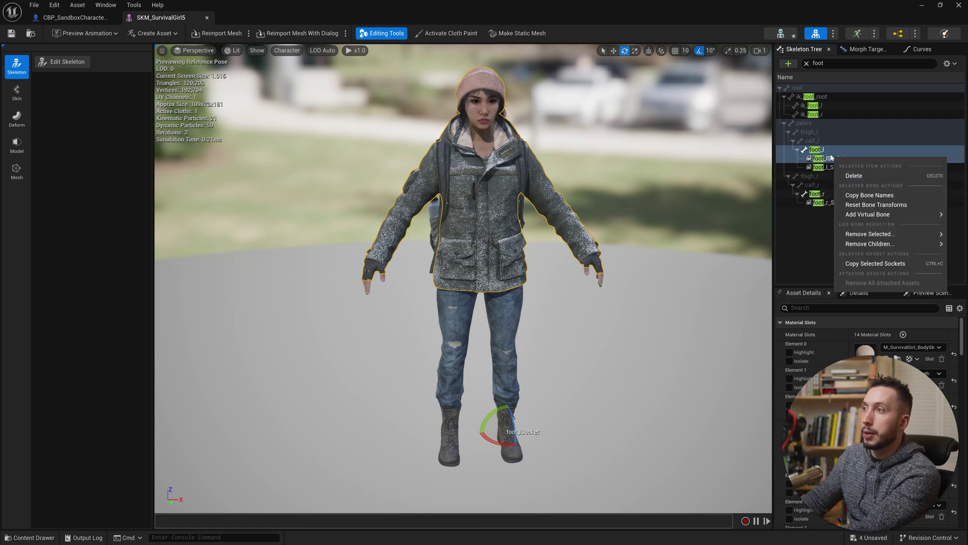
pyautogui.click(861, 172)
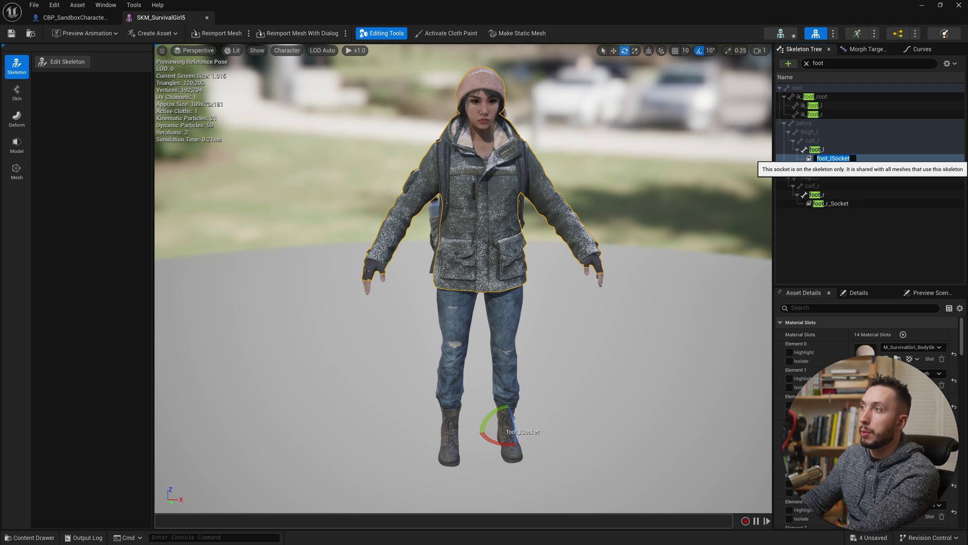
pyautogui.click(832, 159)
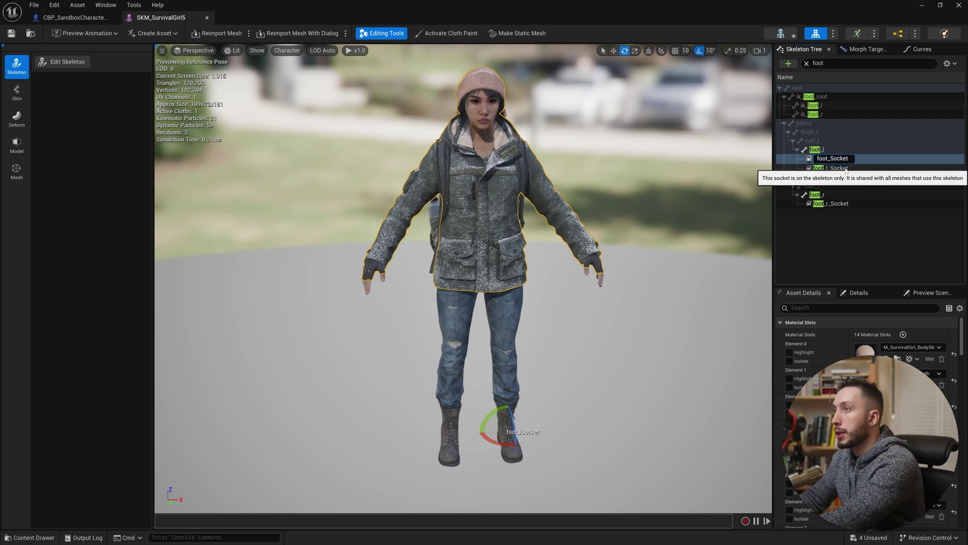
pyautogui.write('l')
pyautogui.press('BackSpace')
pyautogui.write('Le')
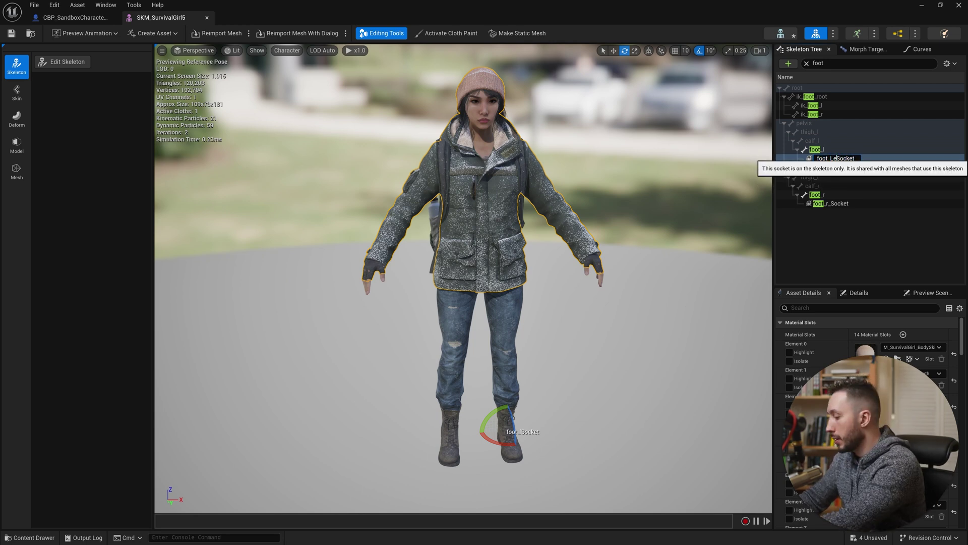
pyautogui.write('eft_')
pyautogui.press('Return')
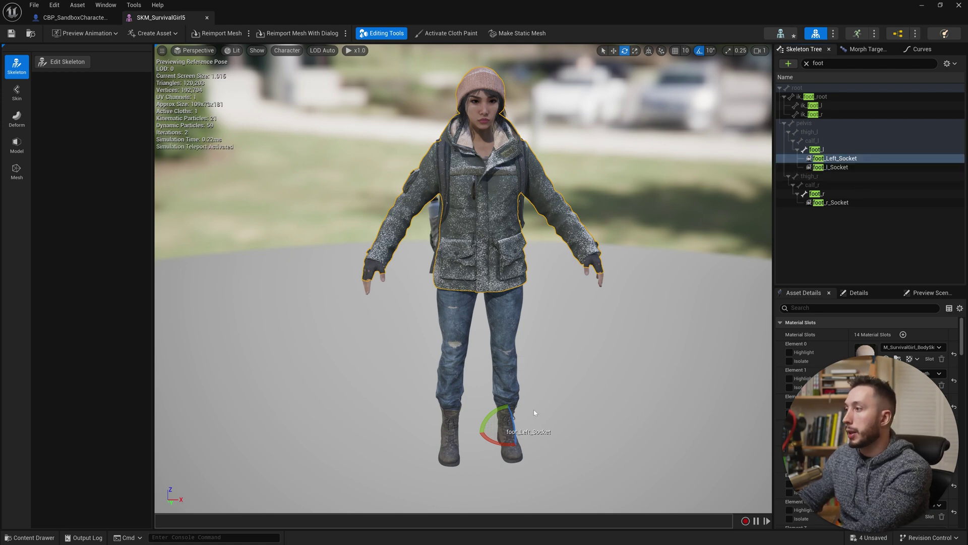
# Position foot_Left_Socket on the character's left boot with the move gizmo and save the skeletal mesh.
pyautogui.moveTo(562, 422); pyautogui.dragTo(517, 477)
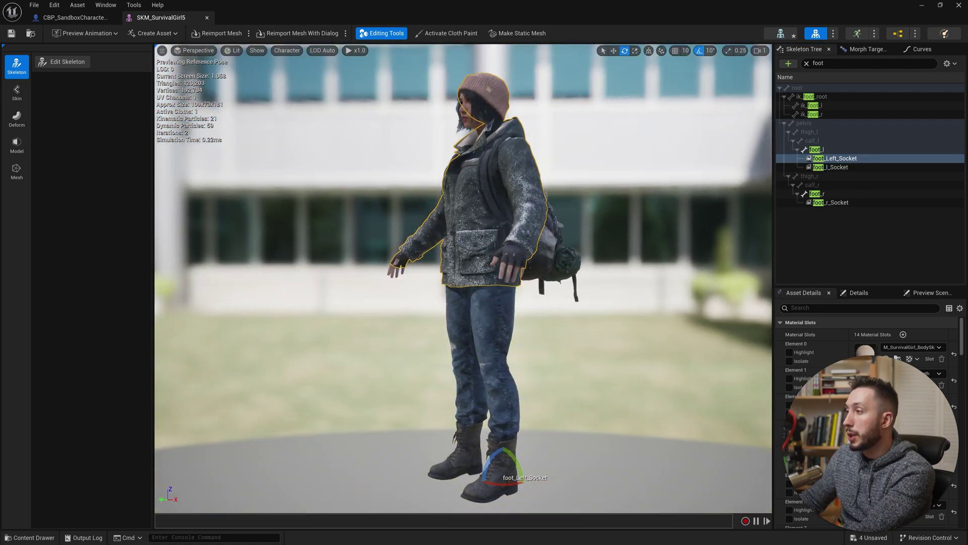
pyautogui.press('w')
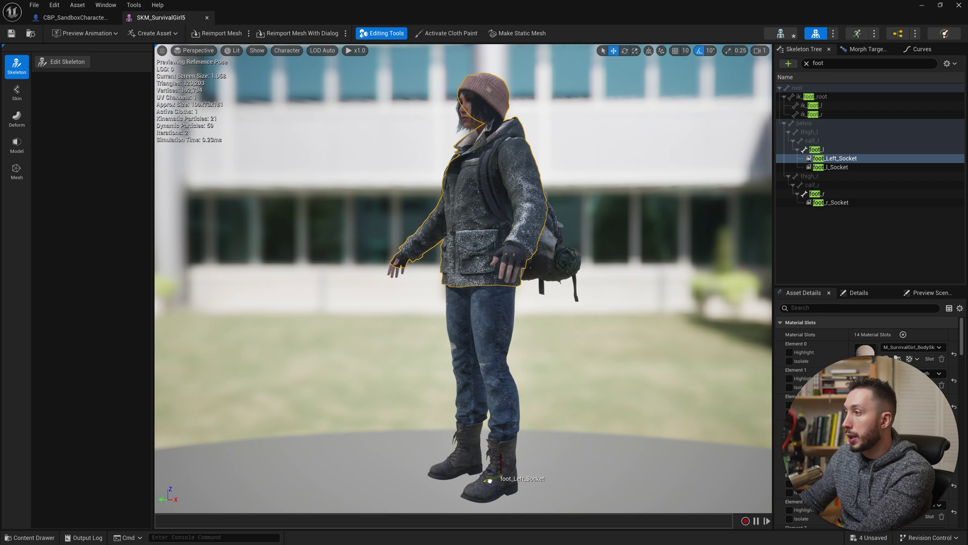
pyautogui.moveTo(501, 461); pyautogui.dragTo(492, 478)
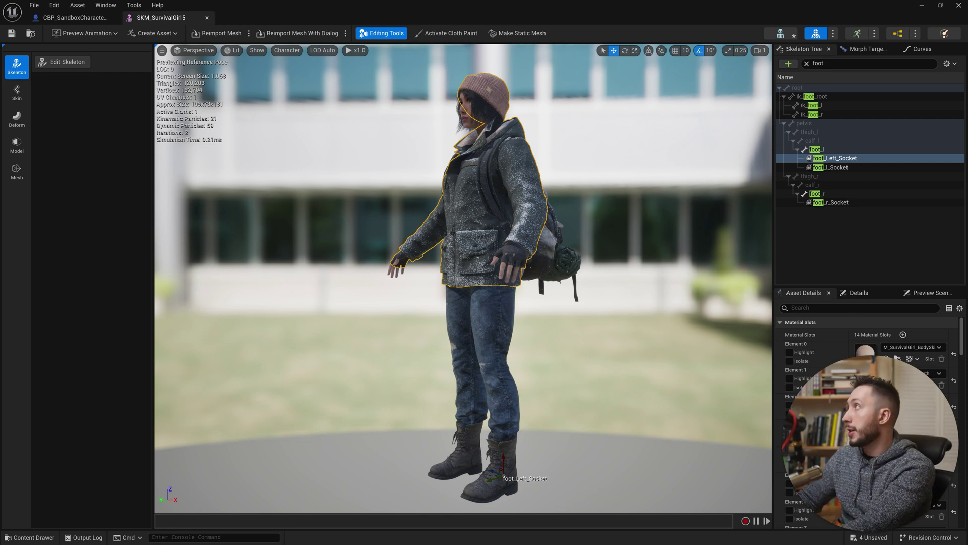
pyautogui.click(12, 34)
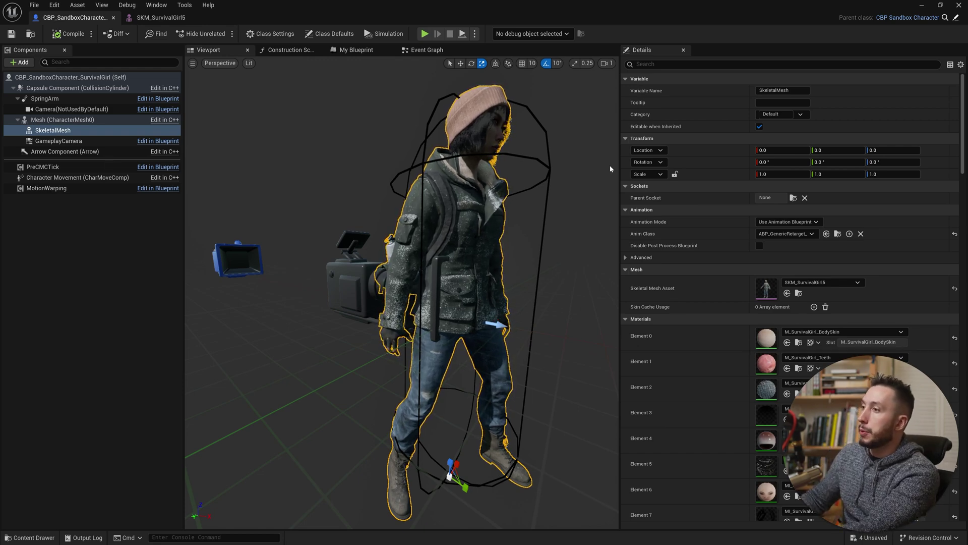
# Reveal the content browser beside the blueprint editor and add a DLWE_Interaction component from Weather_Effects as a child of SkeletalMesh.
pyautogui.moveTo(605, 5); pyautogui.dragTo(460, 6)
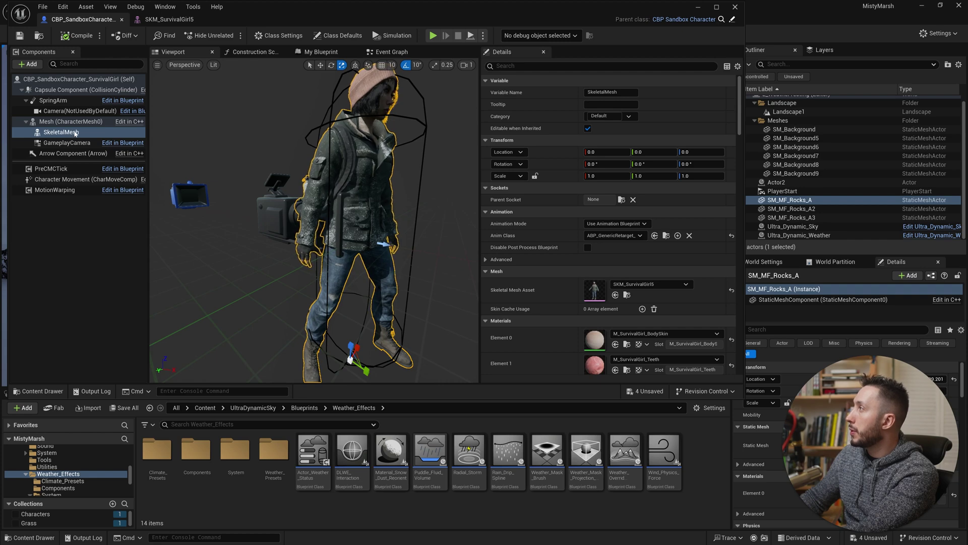
pyautogui.click(70, 133)
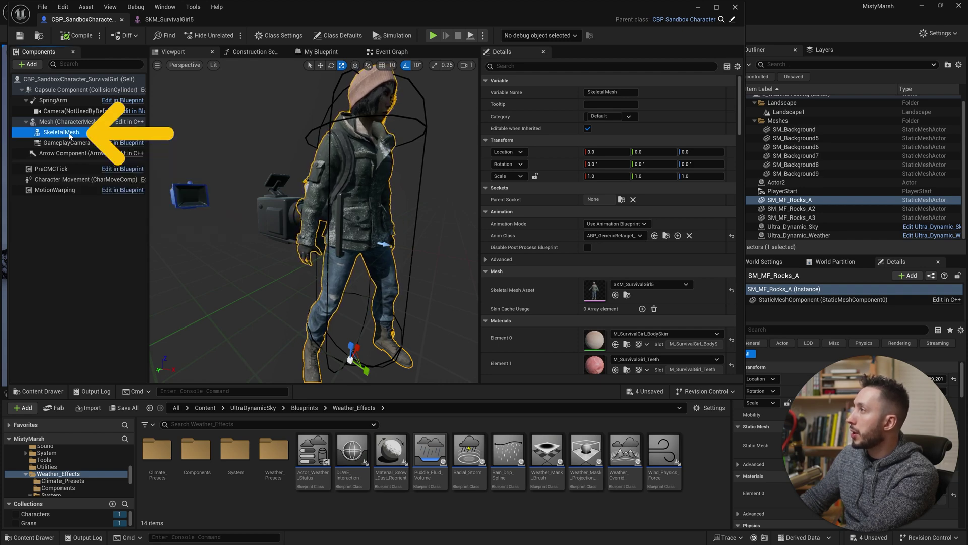
pyautogui.moveTo(354, 463)
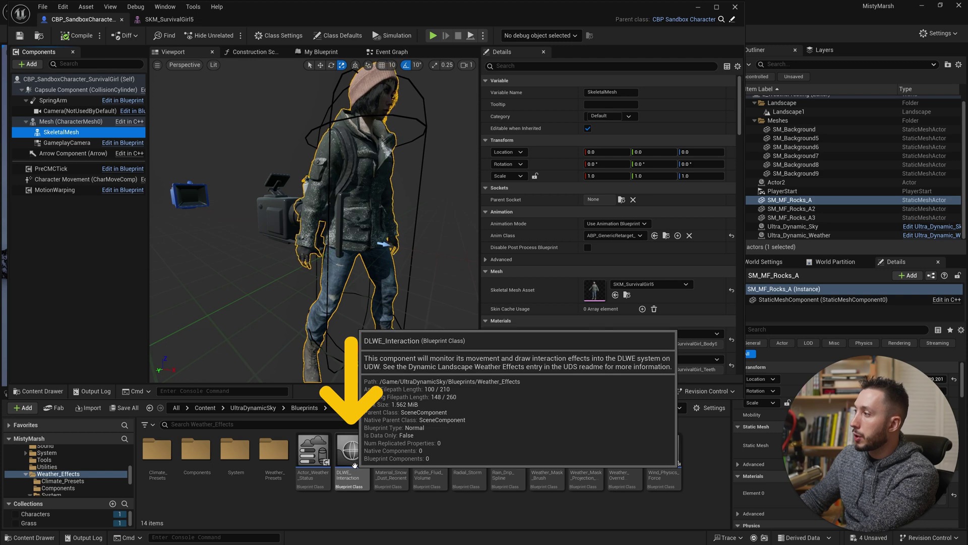
pyautogui.moveTo(354, 463); pyautogui.dragTo(85, 140)
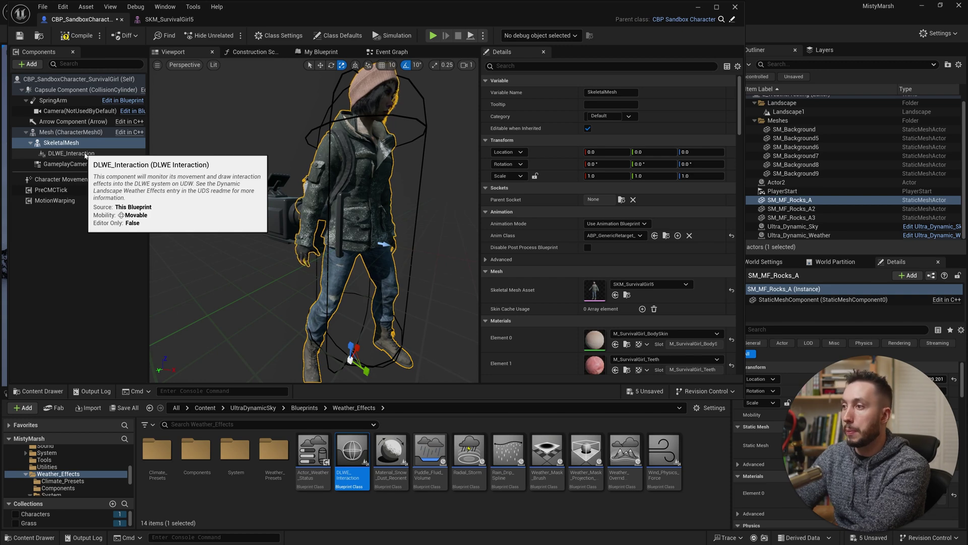
# Set the new DLWE_Interaction component's parent socket to foot_r_Socket, filtering the socket list by "foot".
pyautogui.click(85, 154)
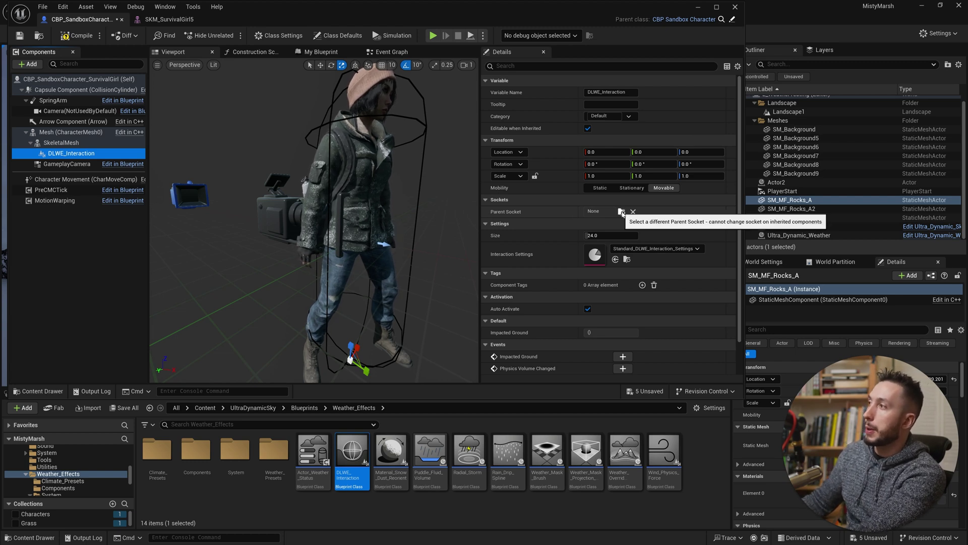
pyautogui.click(622, 212)
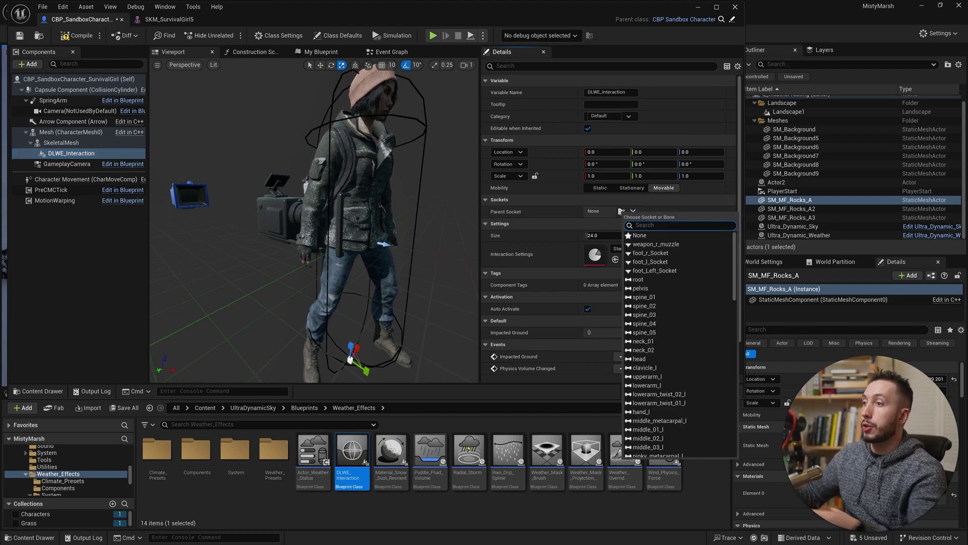
pyautogui.scroll(-2, 672, 315)
pyautogui.scroll(2, 671, 315)
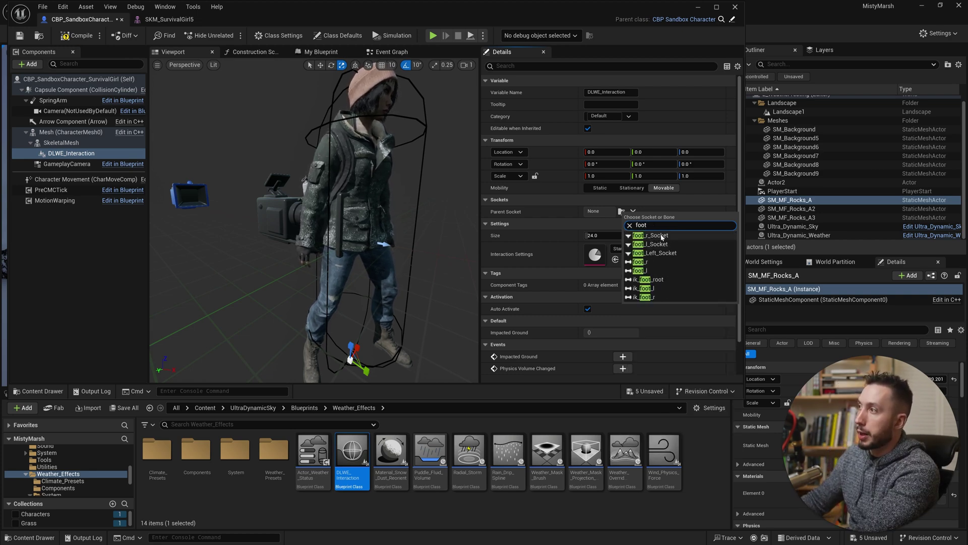
pyautogui.click(656, 236)
pyautogui.keyDown('alt'); pyautogui.moveTo(301, 341); pyautogui.dragTo(301, 371); pyautogui.keyUp('alt')
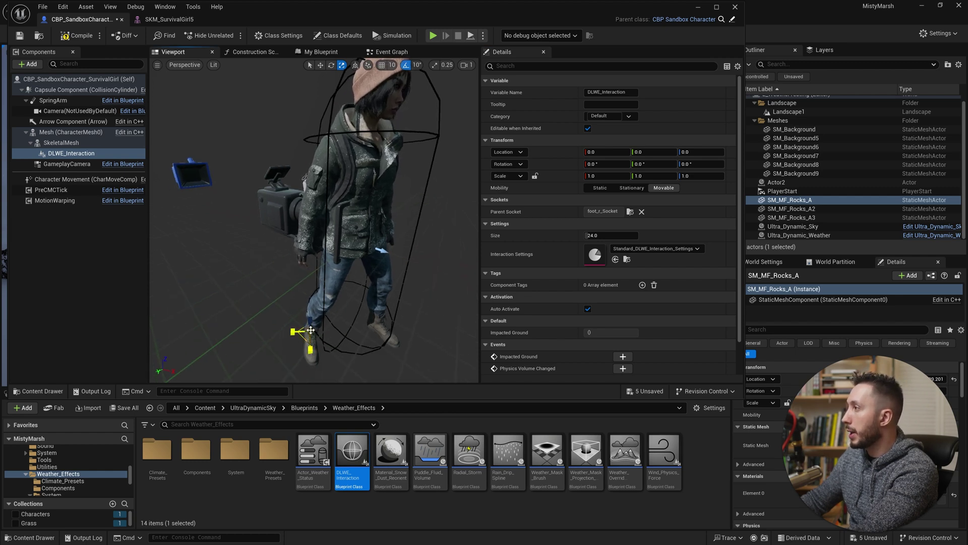
pyautogui.moveTo(288, 352); pyautogui.dragTo(295, 323, button='right')
pyautogui.moveTo(366, 347); pyautogui.dragTo(355, 347, button='right')
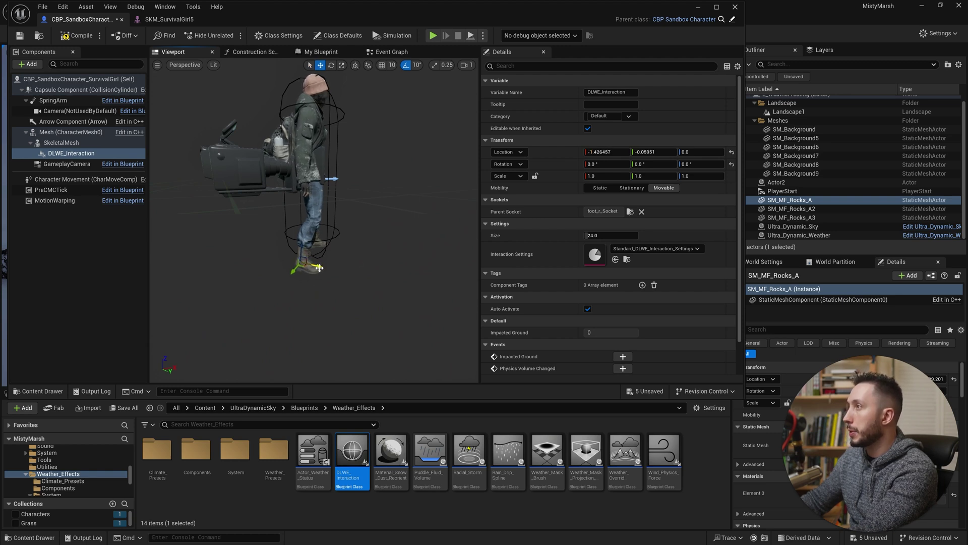
pyautogui.click(731, 152)
pyautogui.moveTo(424, 242); pyautogui.dragTo(346, 257, button='right')
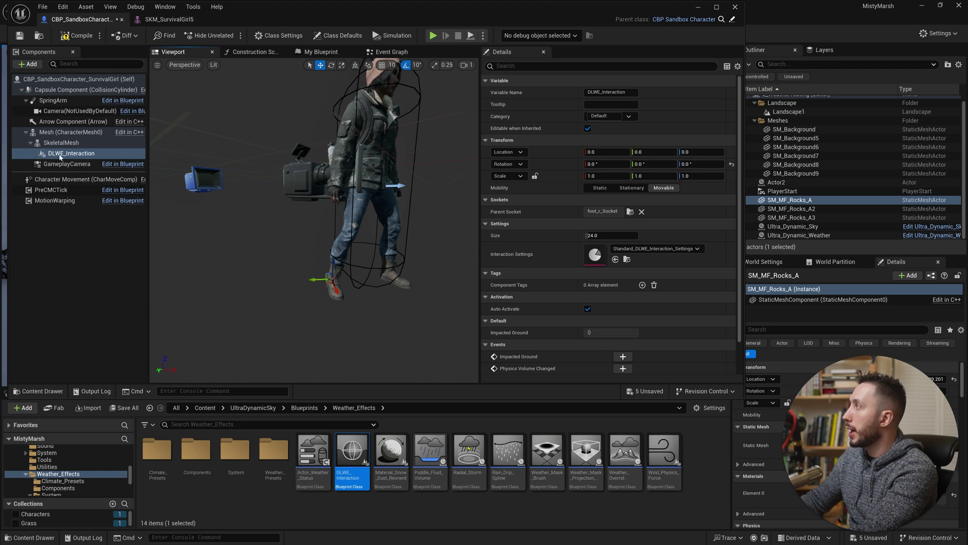
# Duplicate the DLWE_Interaction component under SkeletalMesh and accept the default name for the copy.
pyautogui.rightClick(63, 154)
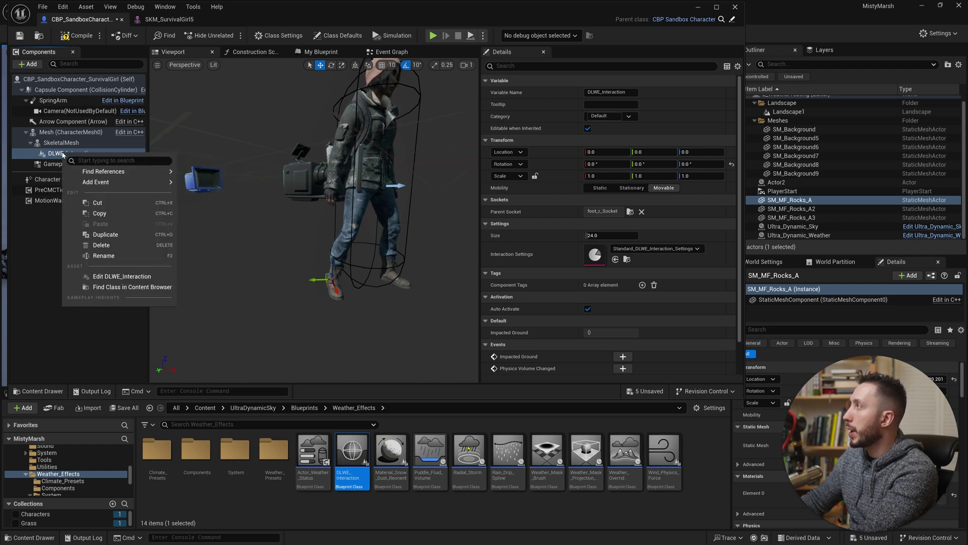
pyautogui.click(108, 235)
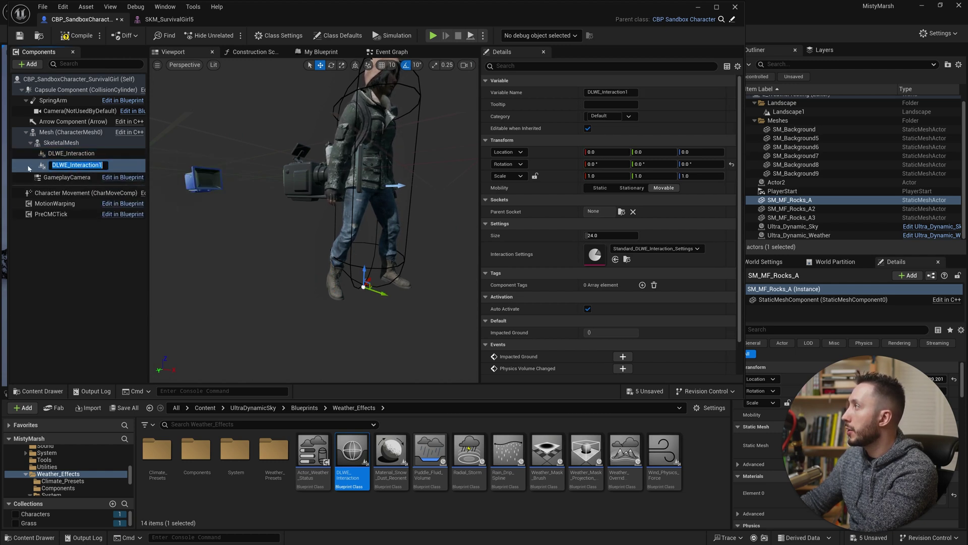
pyautogui.press('Return')
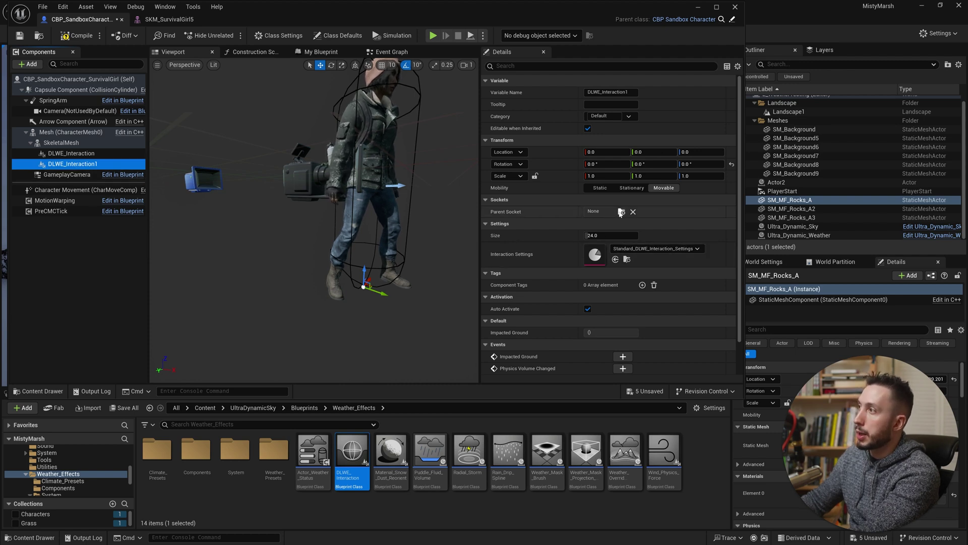
# Set the DLWE_Interaction1 component's parent socket to foot_l_Socket, then compile and save the character blueprint.
pyautogui.click(621, 212)
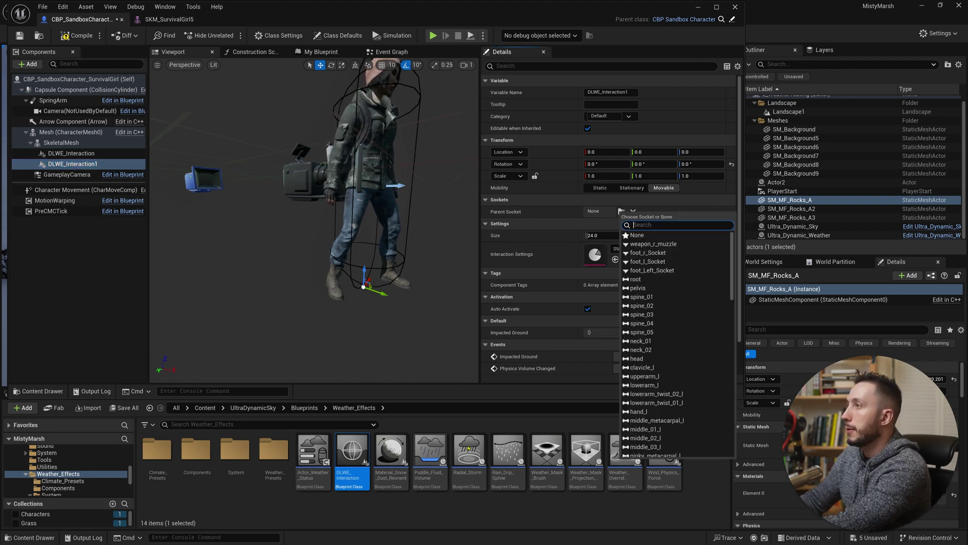
pyautogui.write('foot')
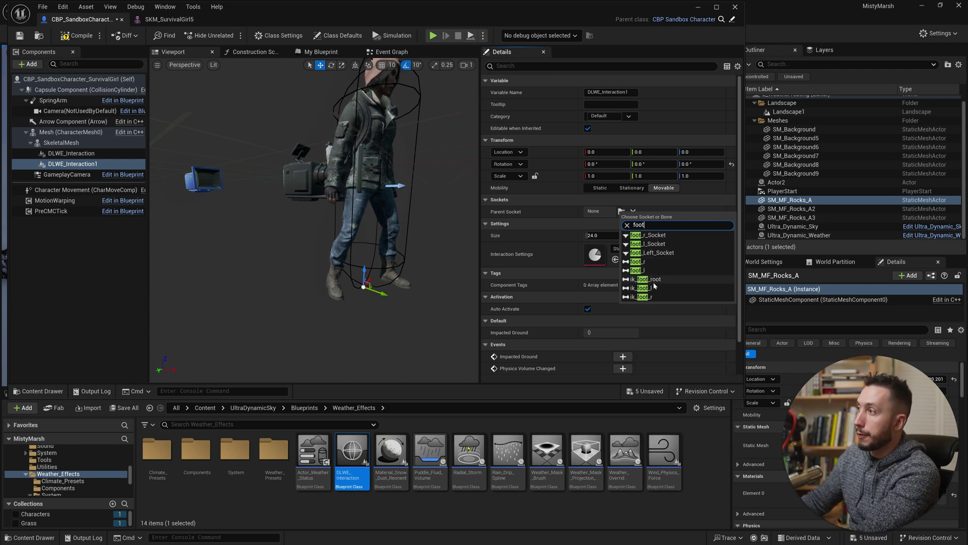
pyautogui.click(655, 244)
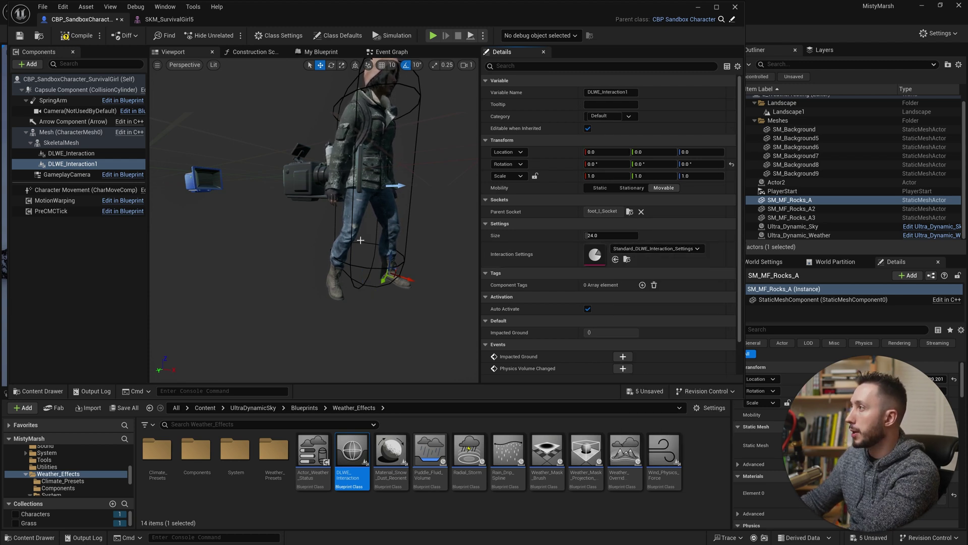
pyautogui.click(77, 36)
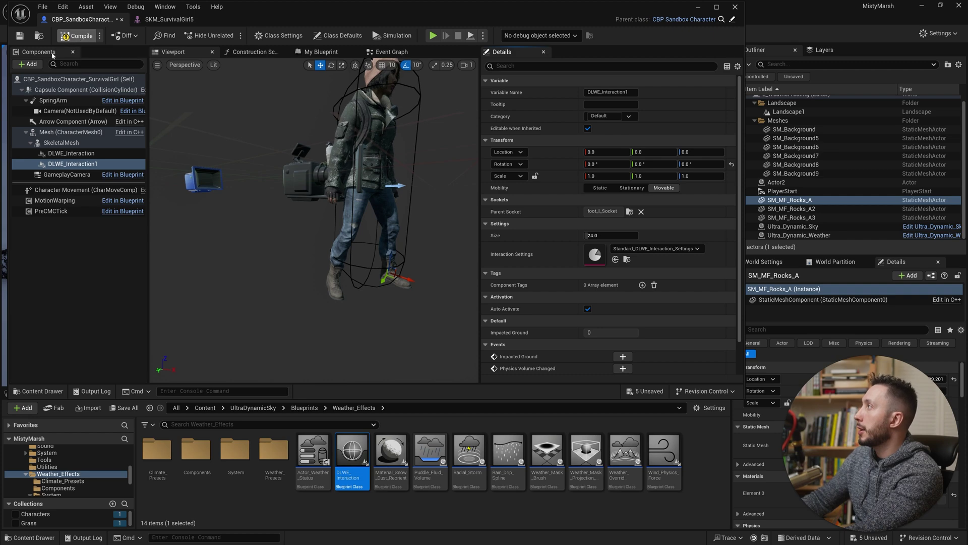
pyautogui.click(19, 37)
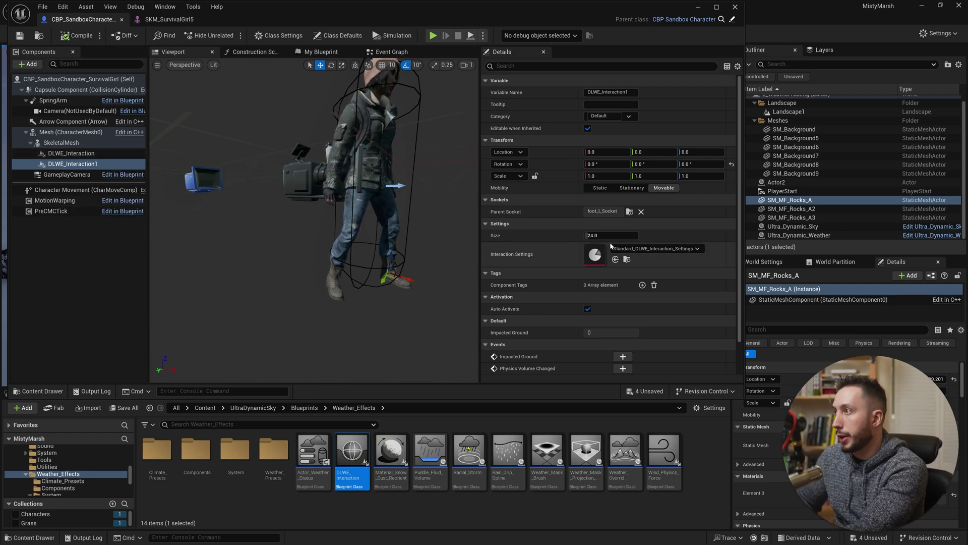
# Compare the parent socket and size settings of both DLWE_Interaction components, leaving the size at its default.
pyautogui.click(76, 163)
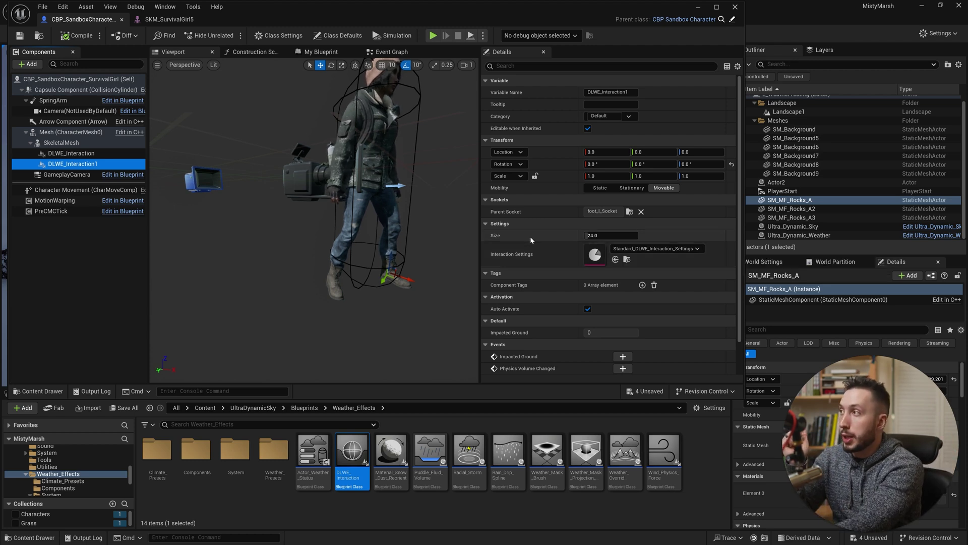
pyautogui.click(92, 154)
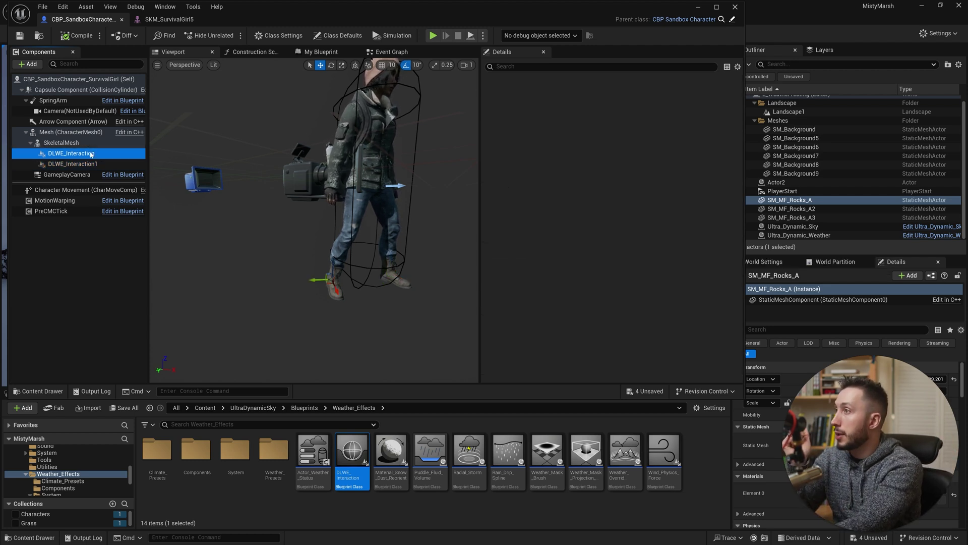
pyautogui.press('Down')
pyautogui.press('Up')
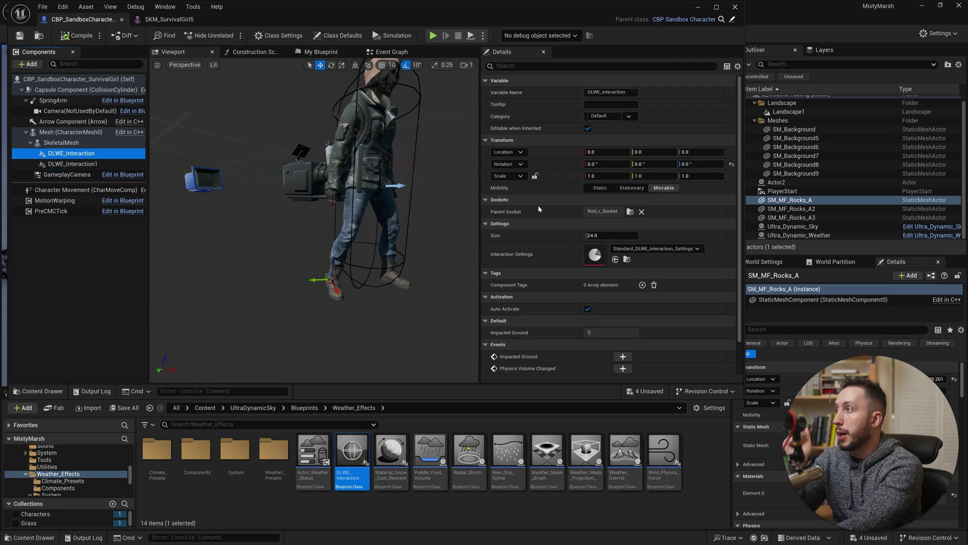
pyautogui.click(133, 167)
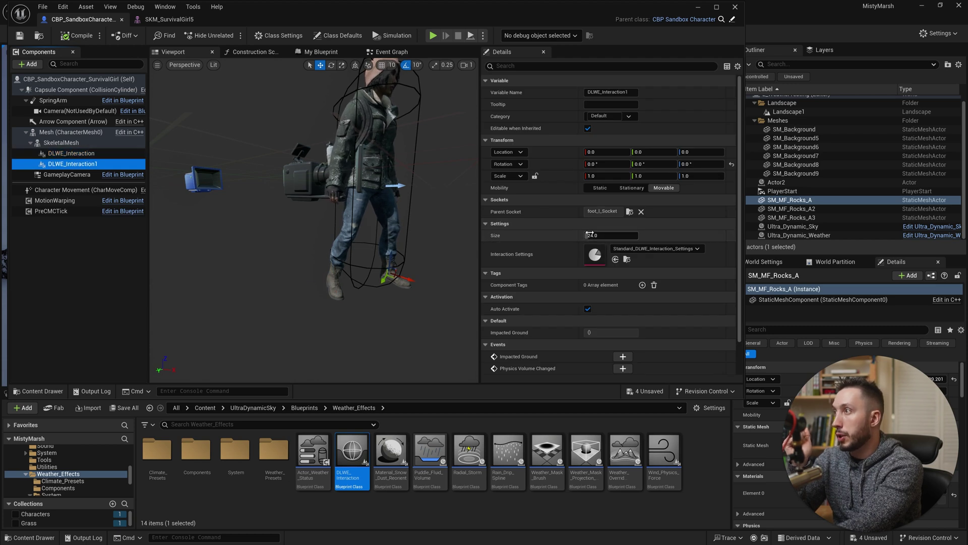
pyautogui.moveTo(608, 234); pyautogui.dragTo(627, 230)
pyautogui.click(732, 235)
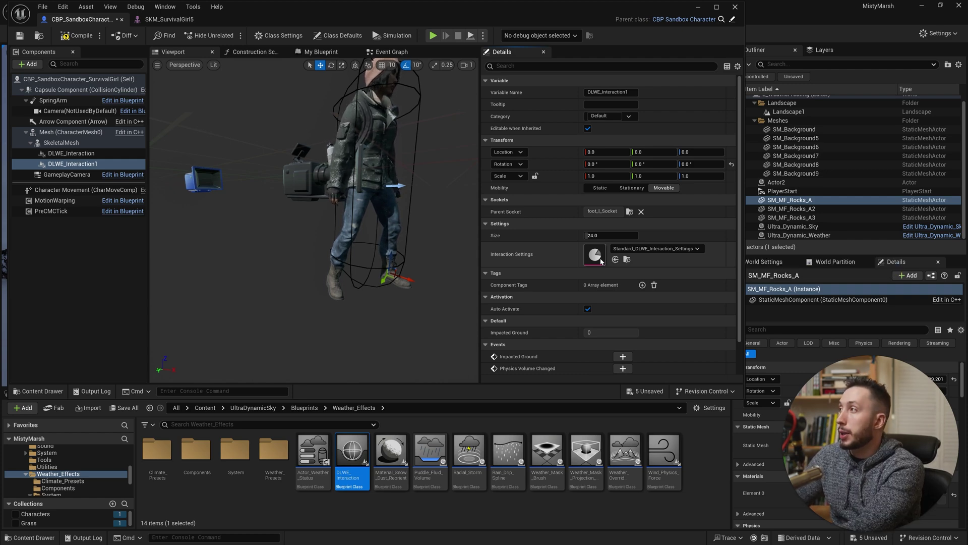
# Open the Standard_DLWE_Interaction_Settings asset used by the component and review its interaction, sound and particle options.
pyautogui.doubleClick(595, 255)
pyautogui.scroll(-2, 222, 252)
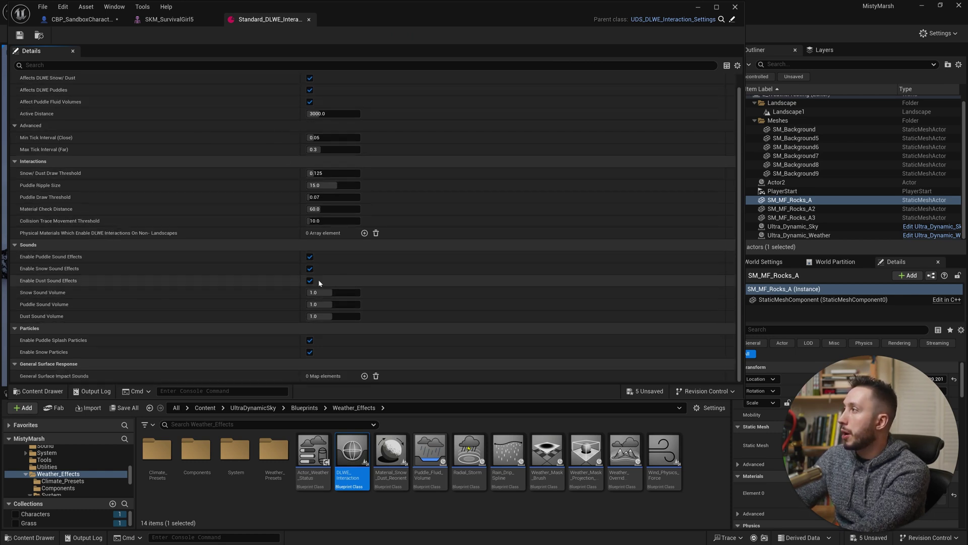
pyautogui.scroll(1, 319, 280)
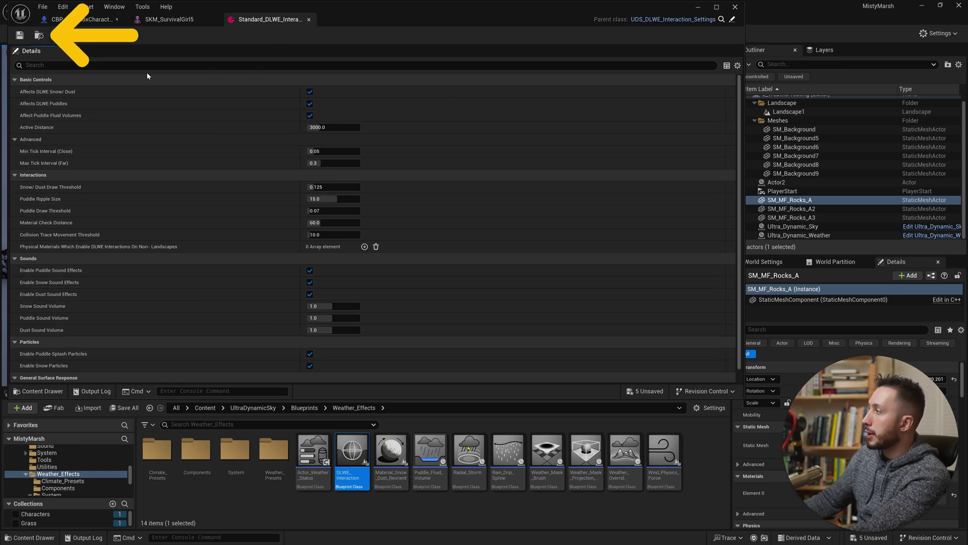
# Locate the Standard_DLWE_Interaction_Settings data asset in the Interaction_Settings folder and duplicate it.
pyautogui.click(44, 36)
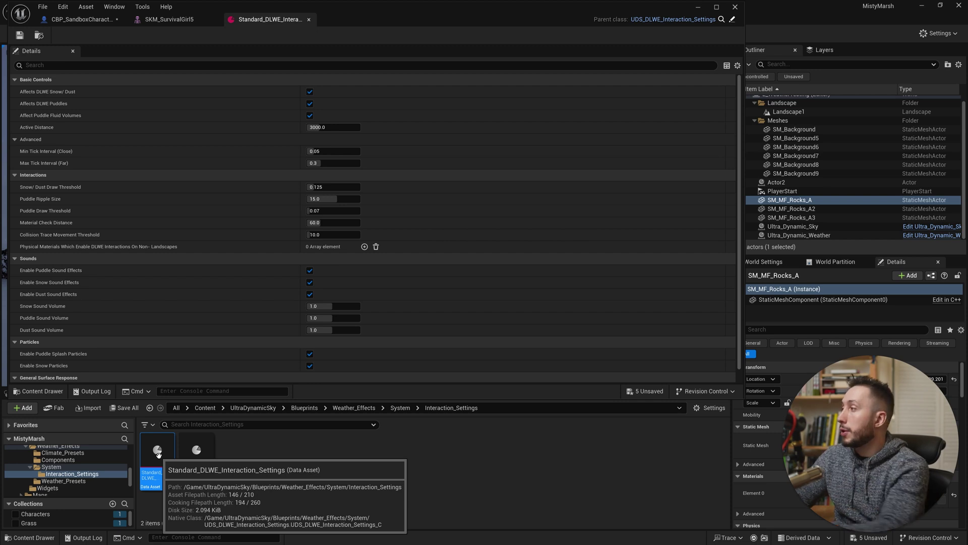
pyautogui.rightClick(160, 459)
pyautogui.click(201, 256)
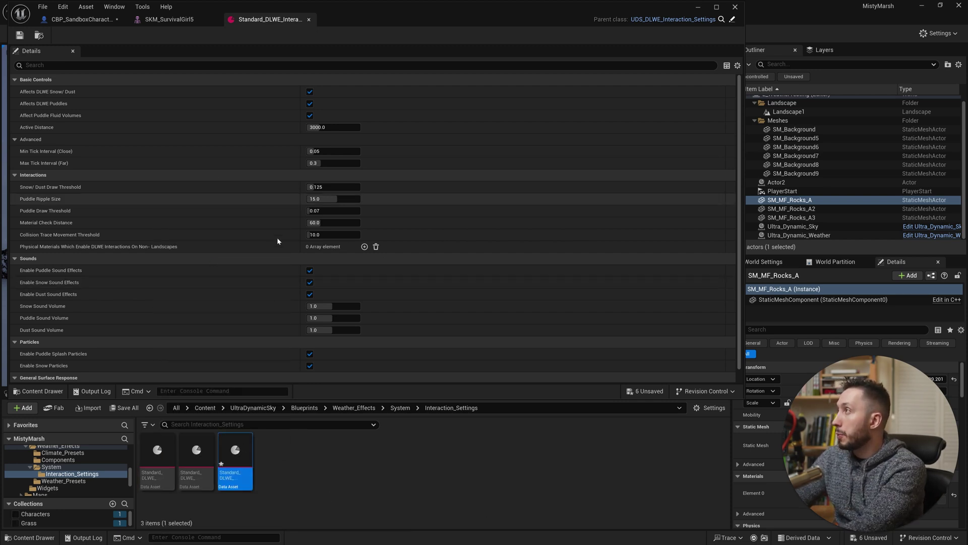
pyautogui.moveTo(51, 30); pyautogui.dragTo(281, 23)
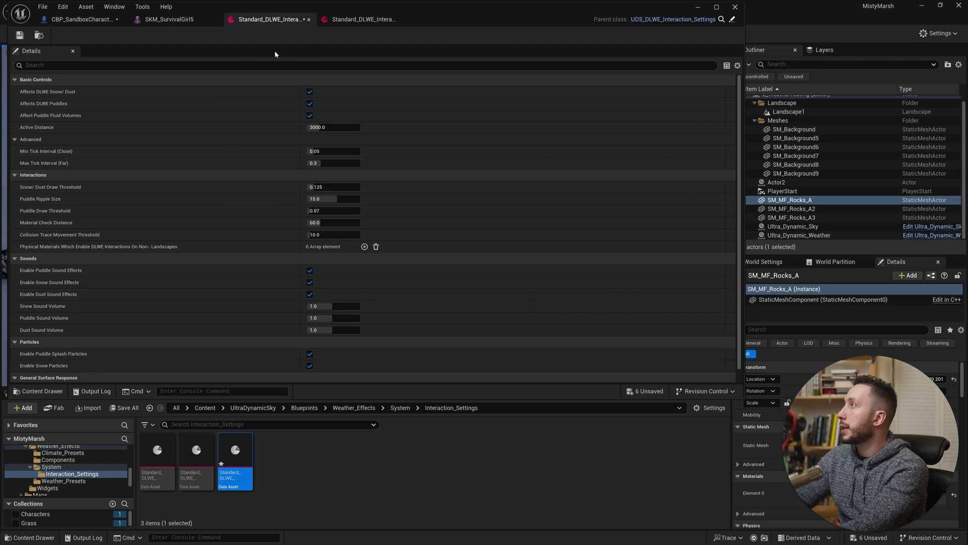
# Return to the survival girl character blueprint, deselect the copied settings asset, and compile and save the blueprint.
pyautogui.click(81, 19)
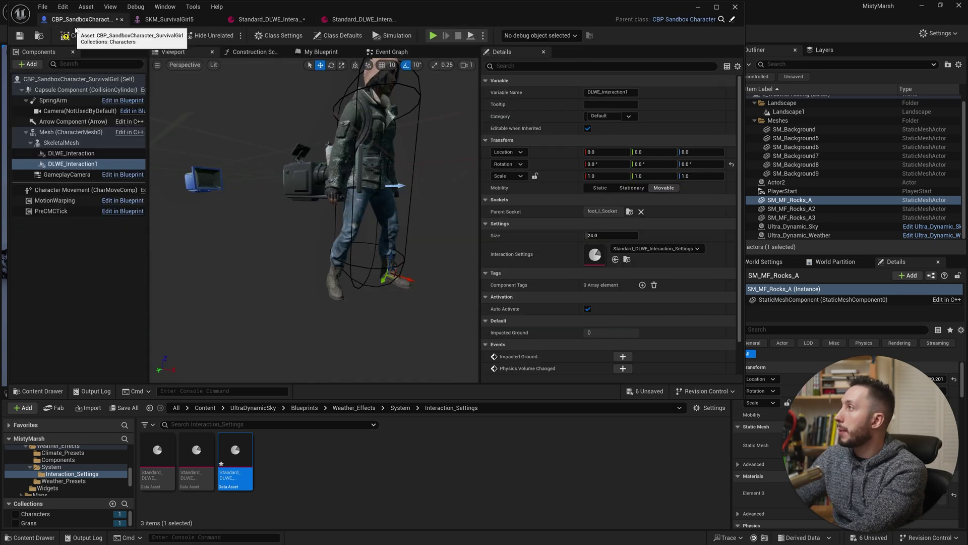
pyautogui.moveTo(235, 454); pyautogui.dragTo(387, 441)
pyautogui.click(387, 446)
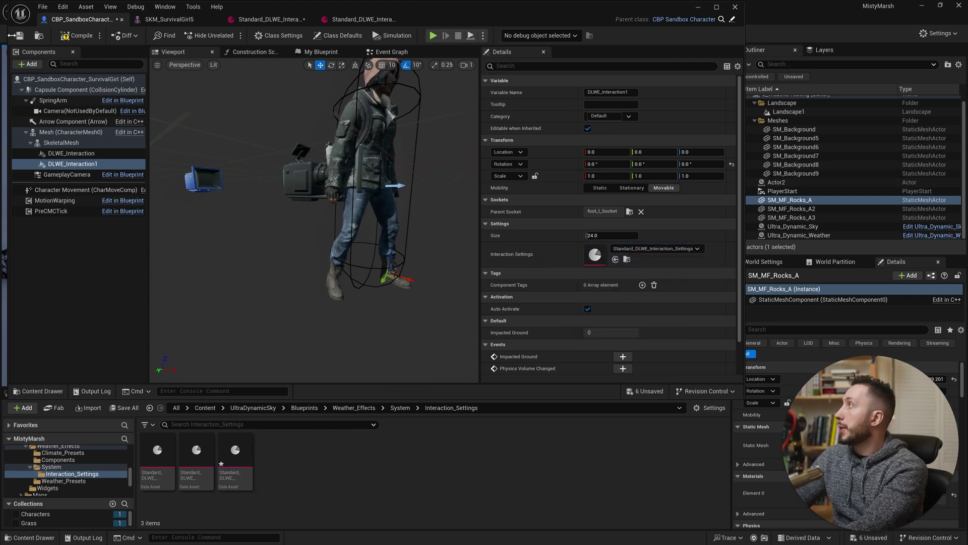
pyautogui.click(77, 37)
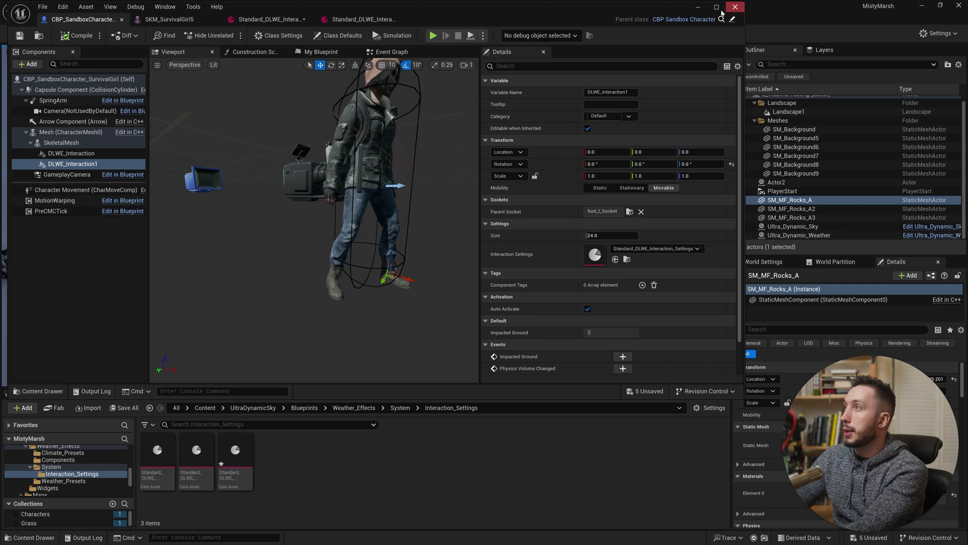
# Return to the L_WeatherTesting level, play it, and run the character through the snow to test the foot trails.
pyautogui.click(698, 7)
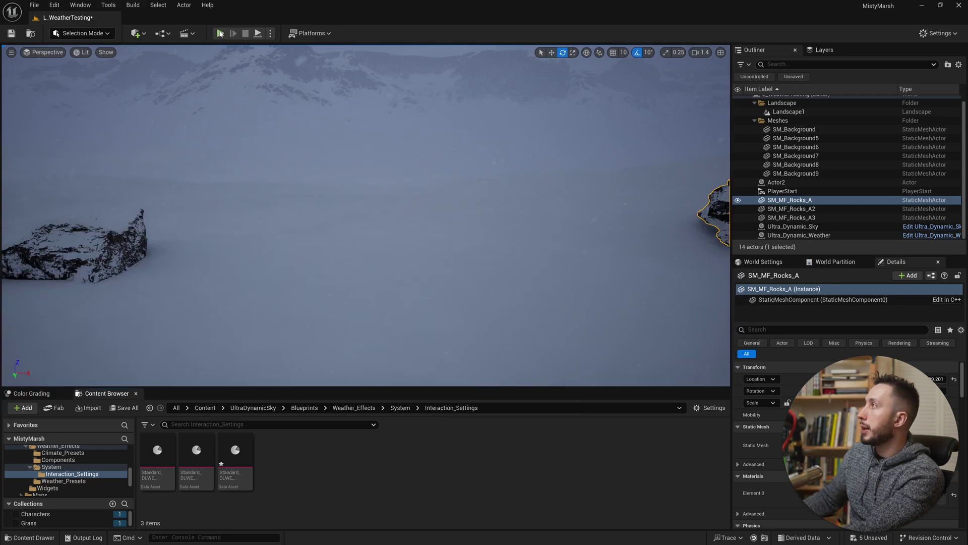
pyautogui.hotkey('alt', 'p')
pyautogui.press('w')
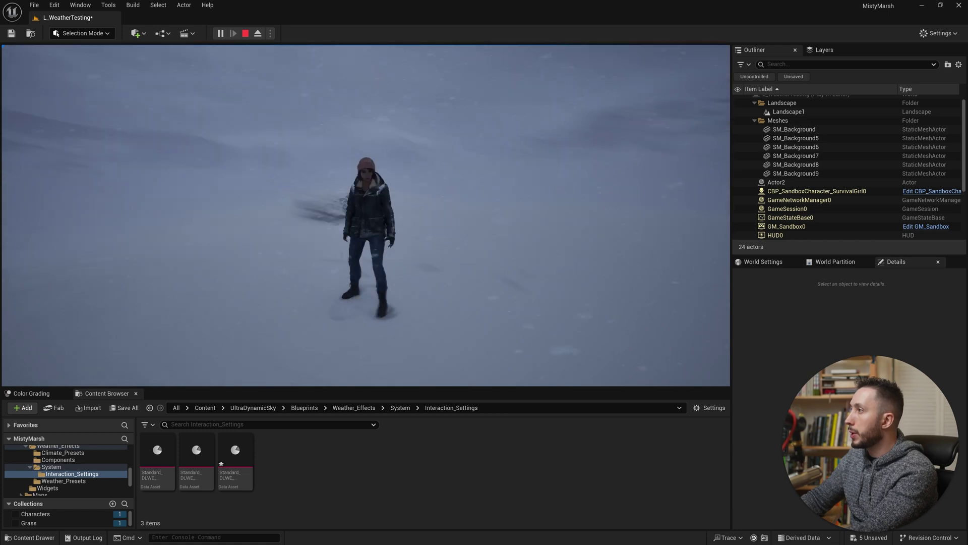
pyautogui.press('w')
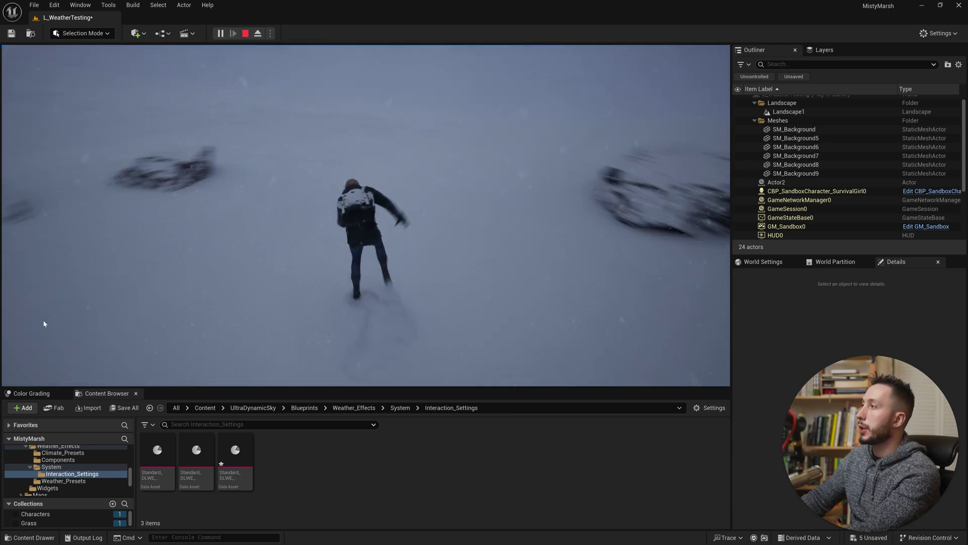
pyautogui.press('w')
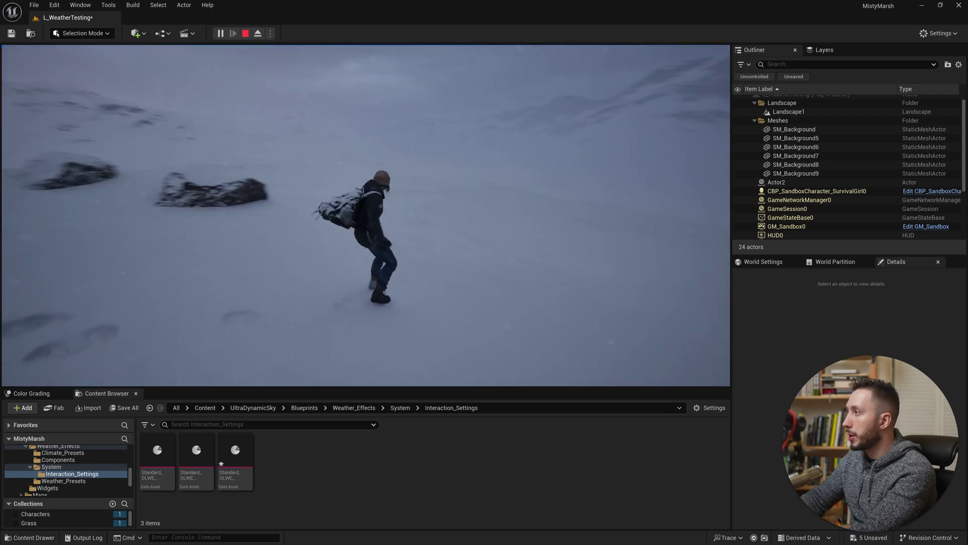
pyautogui.press('w')
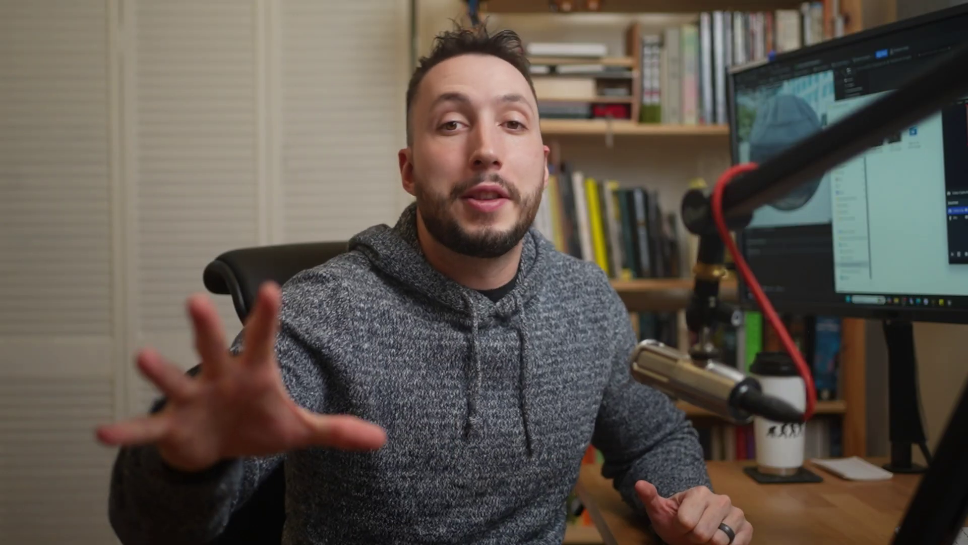